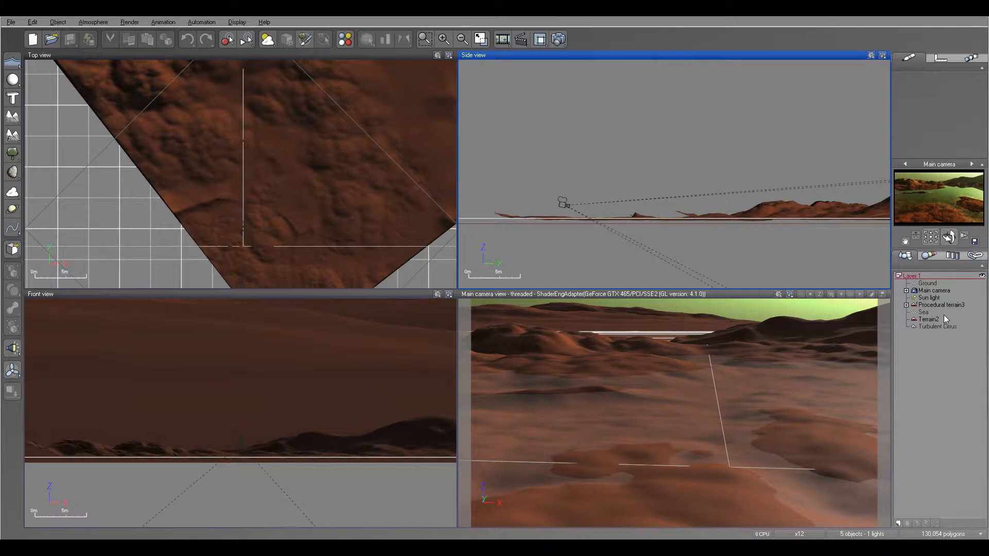
- Turn the procedural terrain's material into an EcoSystem and add the Red Rock Ridge rock to its population
left_click(938, 305)
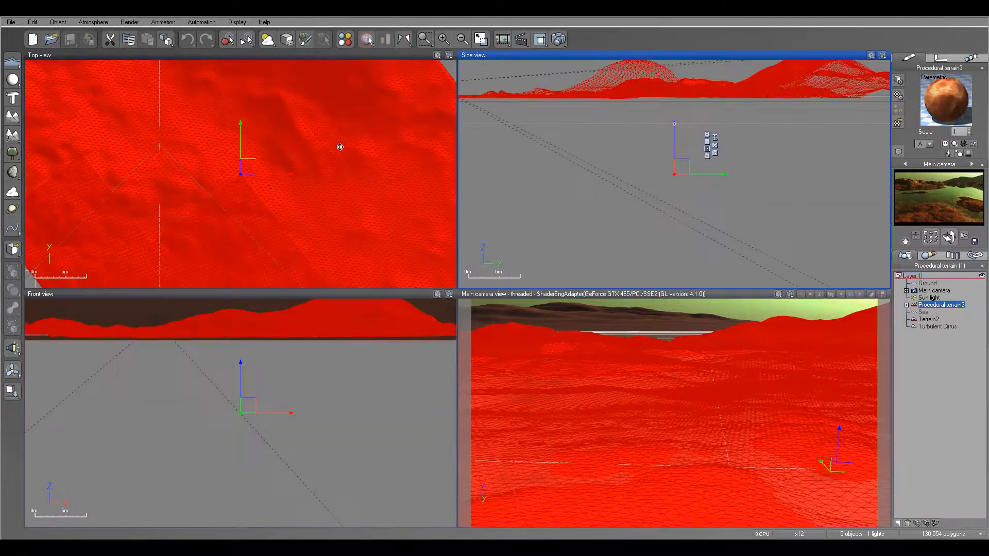
double_click(952, 91)
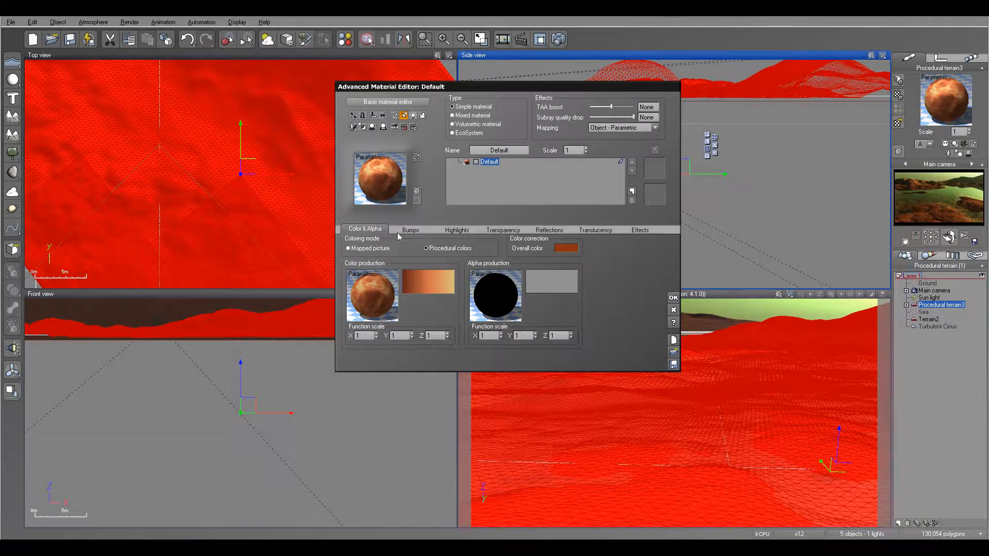
left_click(470, 134)
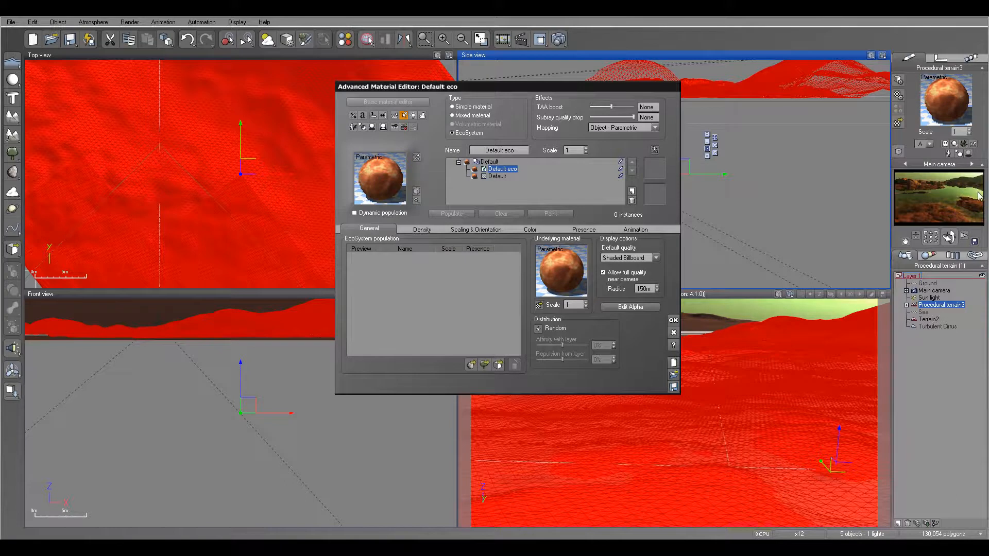
left_click(471, 365)
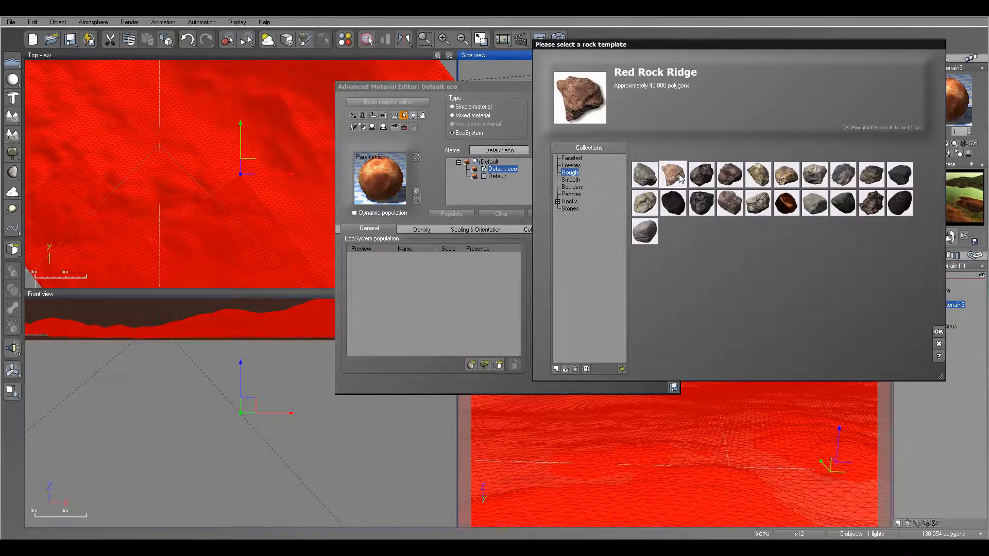
left_click(937, 331)
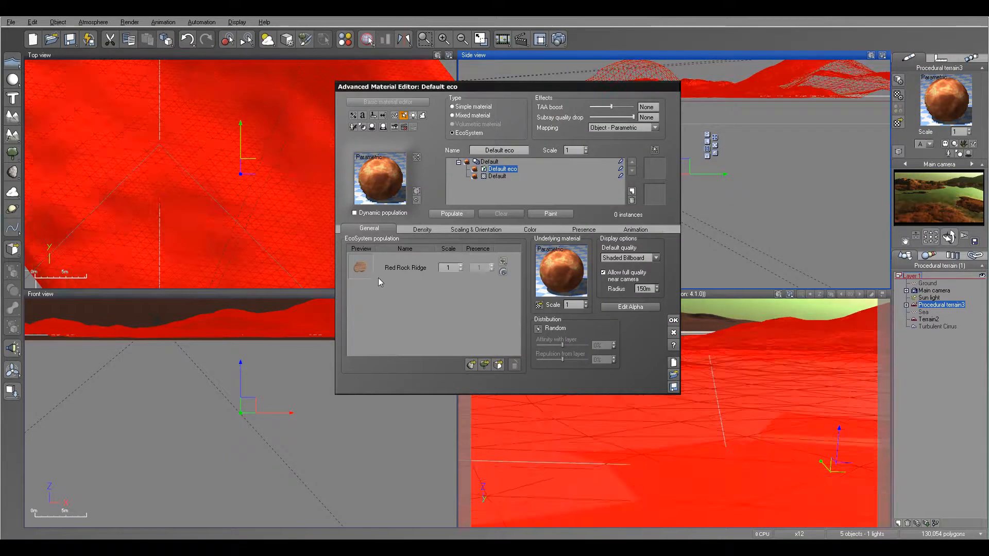
- Set the EcoSystem's overall density to 16% and its absolute offset from the surface to -40cm
left_click(422, 229)
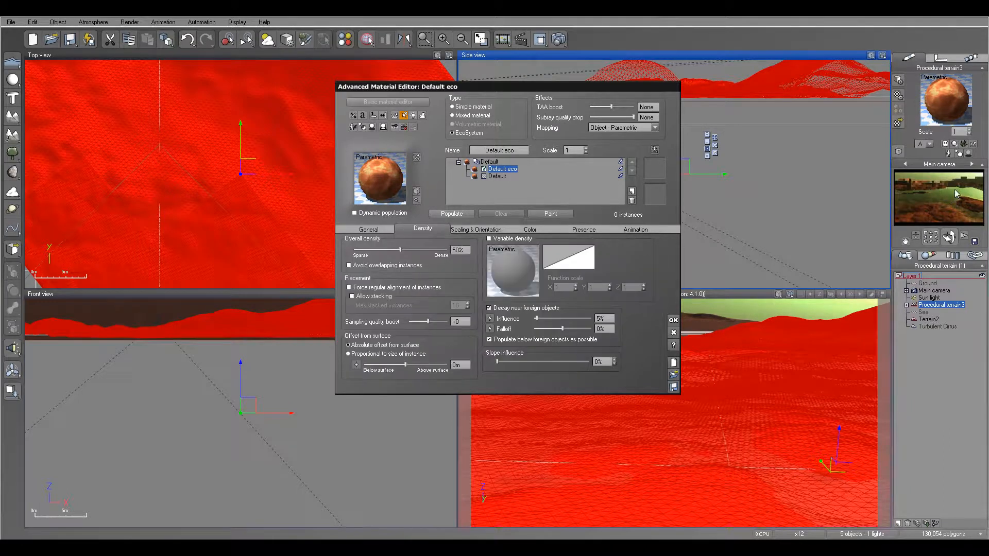
left_click_drag(400, 249, 377, 253)
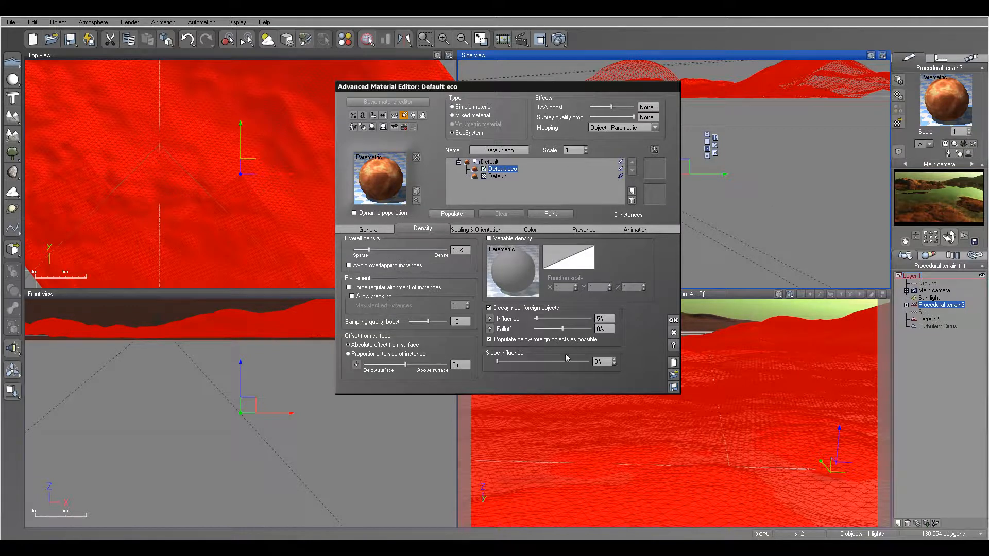
left_click(467, 366)
type("-40cm")
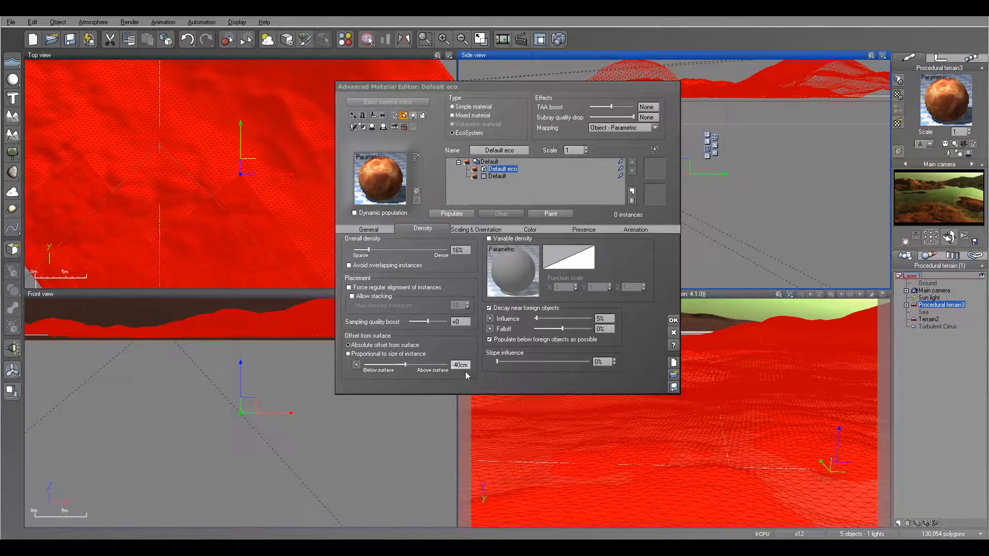
- Reduce the EcoSystem's overall scaling to 0.51 and populate the terrain with rocks
left_click(475, 228)
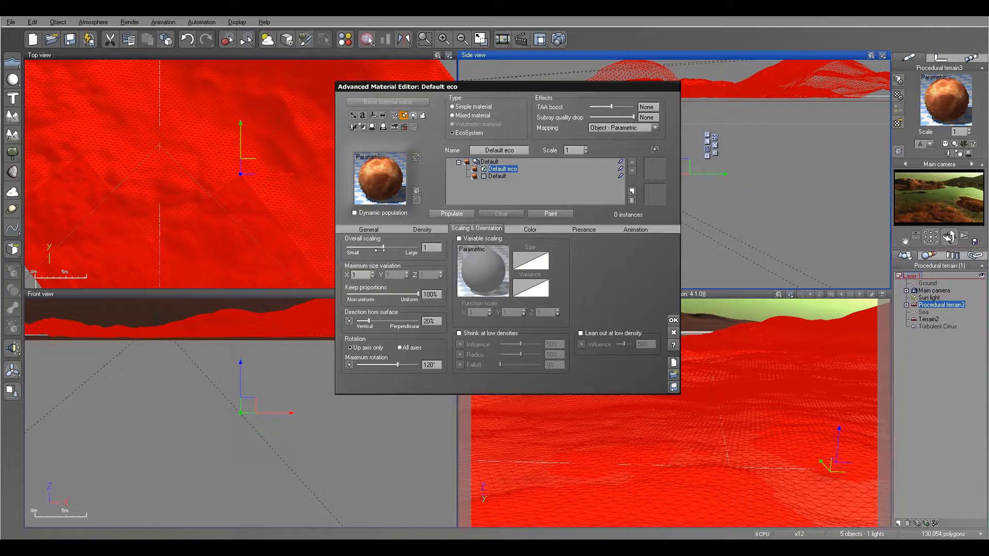
left_click_drag(386, 243, 376, 248)
left_click(450, 214)
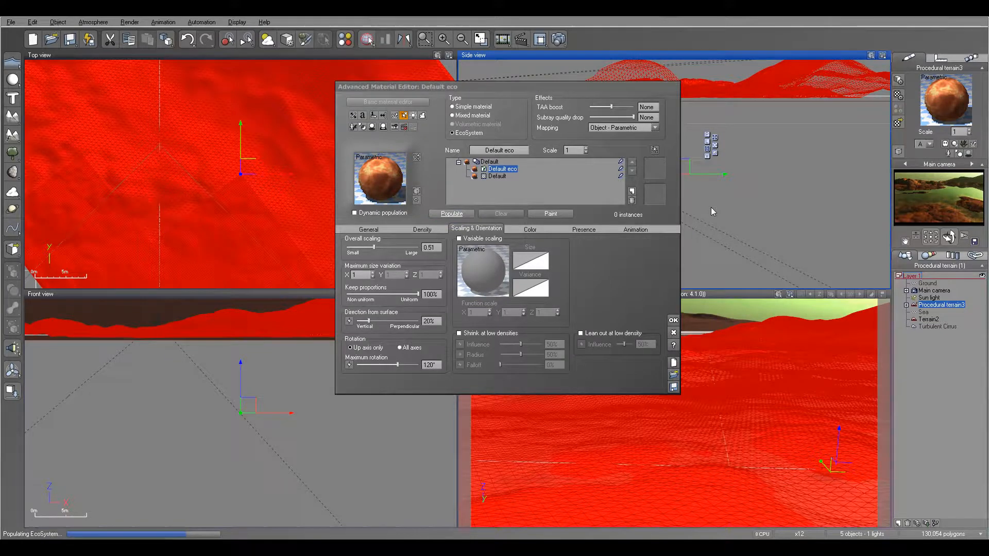
- Turn off the EcoSystem's decay near foreign objects and populate the terrain again
left_click(420, 229)
left_click(489, 308)
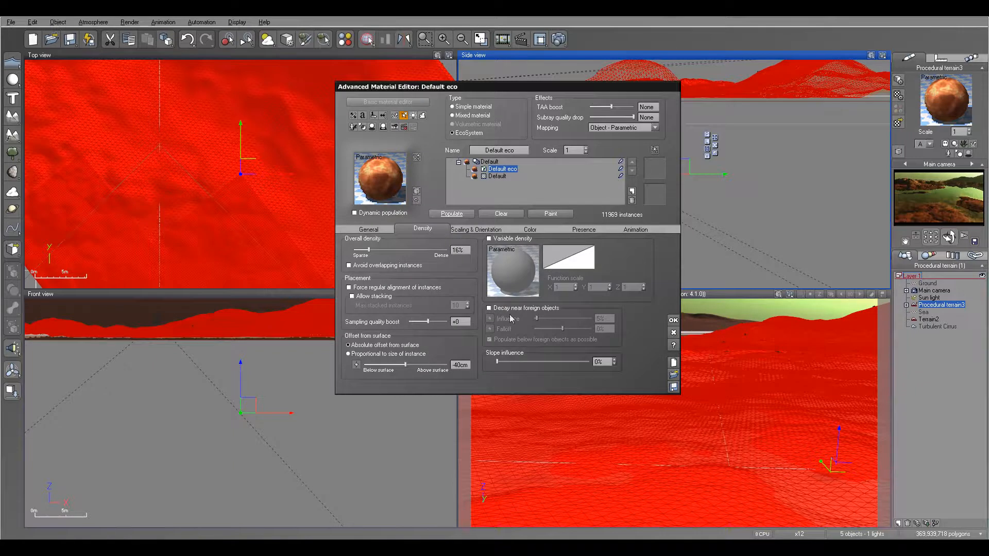
left_click(452, 214)
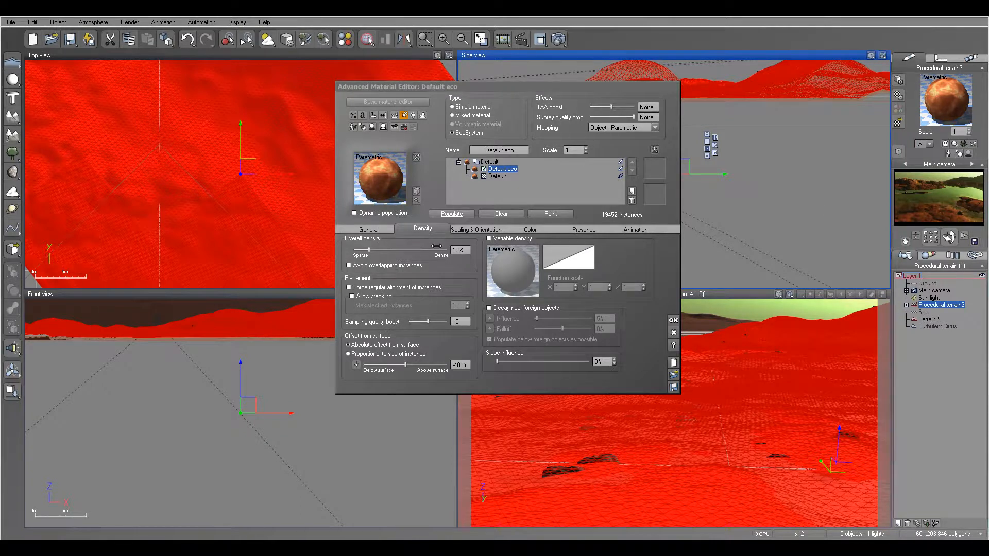
- Raise the EcoSystem's overall density to 23%, repopulate the terrain and accept the material
left_click_drag(383, 250, 384, 250)
left_click(452, 214)
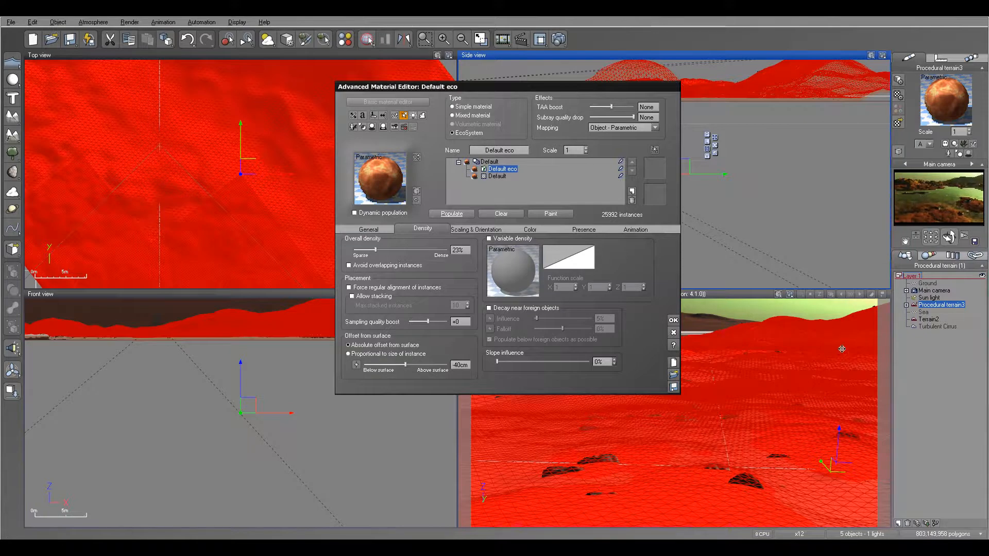
left_click(673, 320)
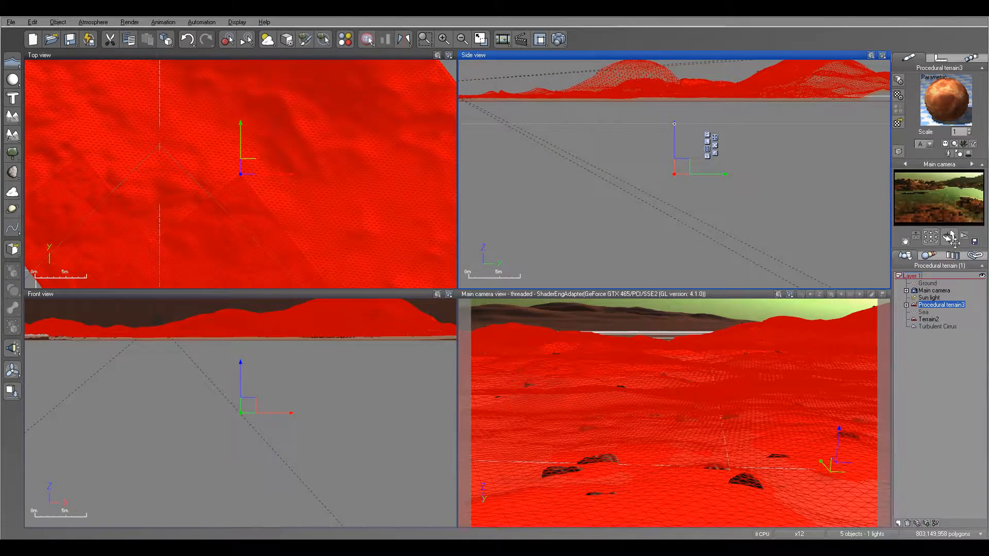
- Change the Red Rock Ridge material's overall color to a dark orange-red with Red 117, Green 36, Blue 15
left_click(930, 256)
double_click(915, 377)
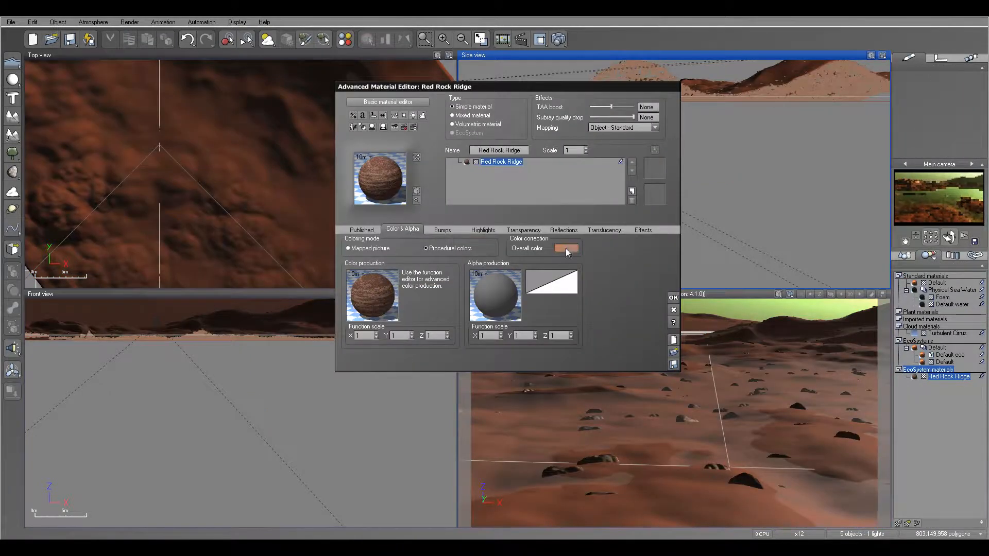
left_click(566, 248)
left_click(580, 256)
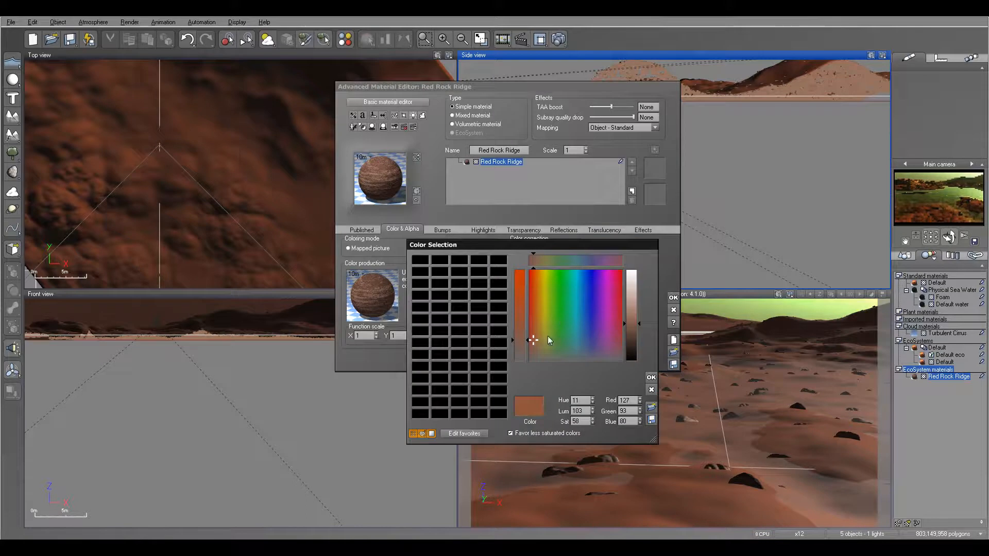
left_click_drag(534, 340, 529, 292)
left_click_drag(627, 327, 630, 341)
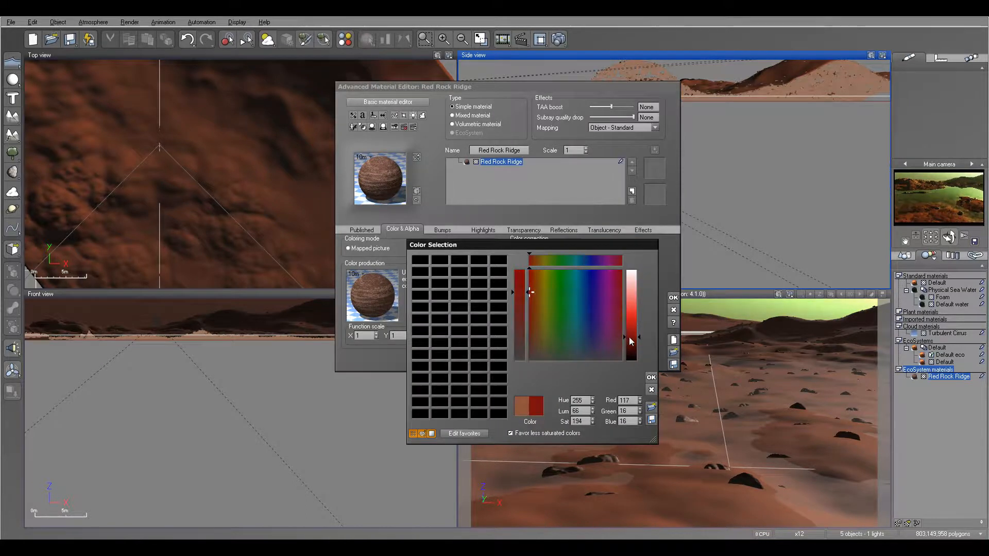
left_click(531, 291)
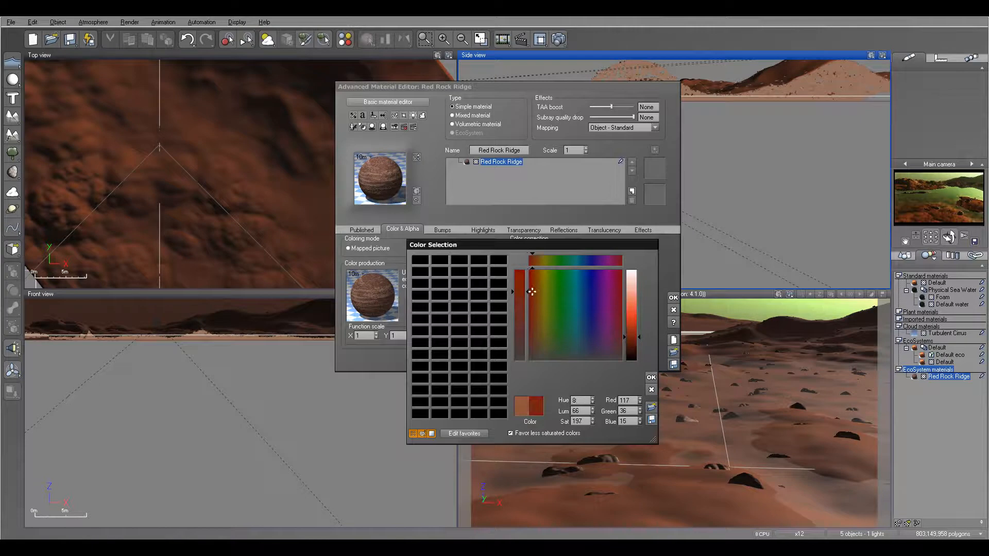
left_click(651, 377)
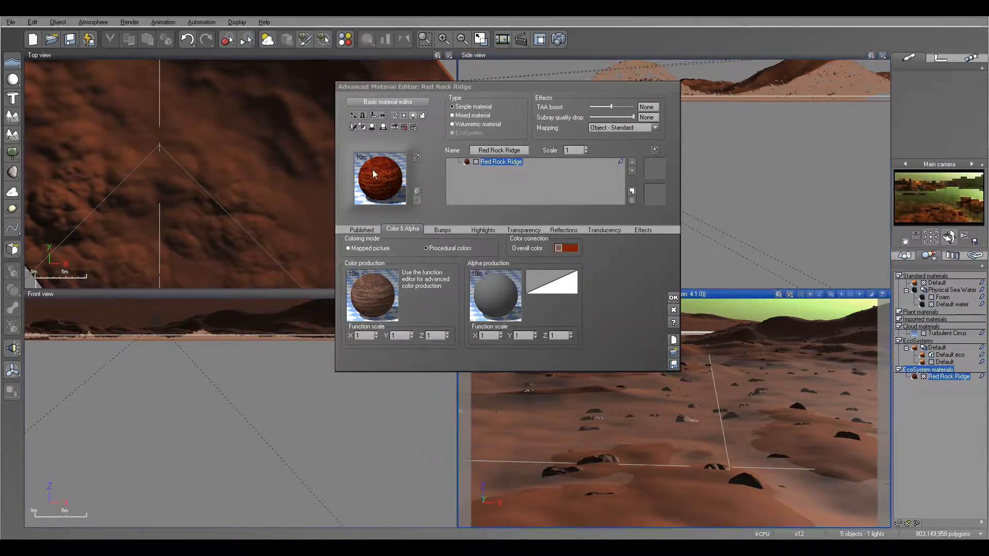
- Lower the rock material's highlight global size to 3% and accept the material changes
left_click(480, 229)
left_click_drag(399, 301, 357, 298)
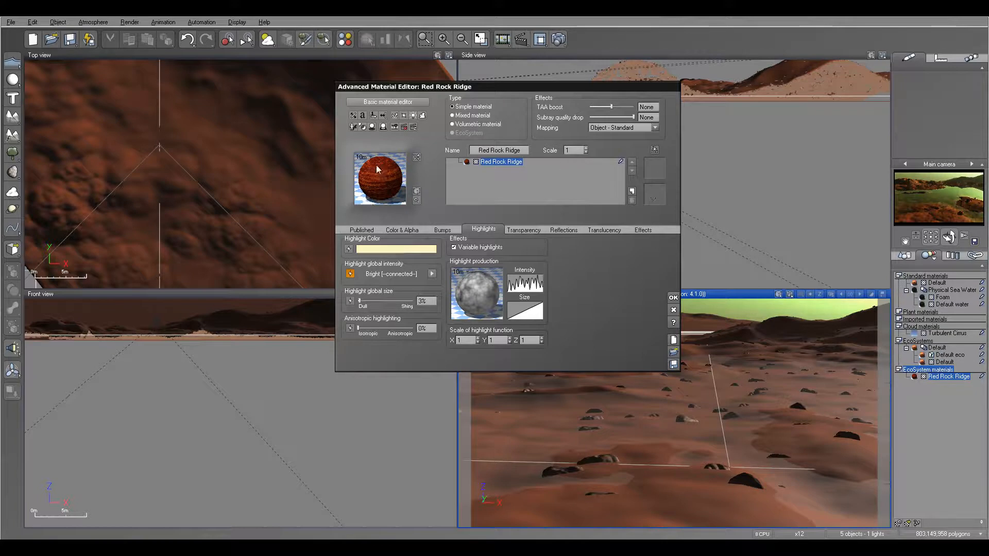
left_click(673, 298)
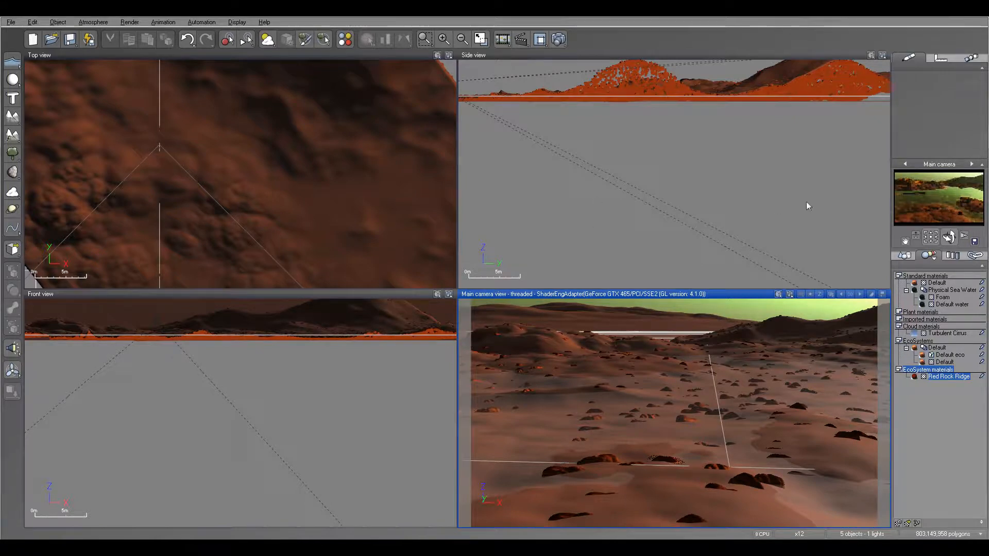
- Render the main camera view at preview quality to check the rocks, and close the render display
left_click(558, 40)
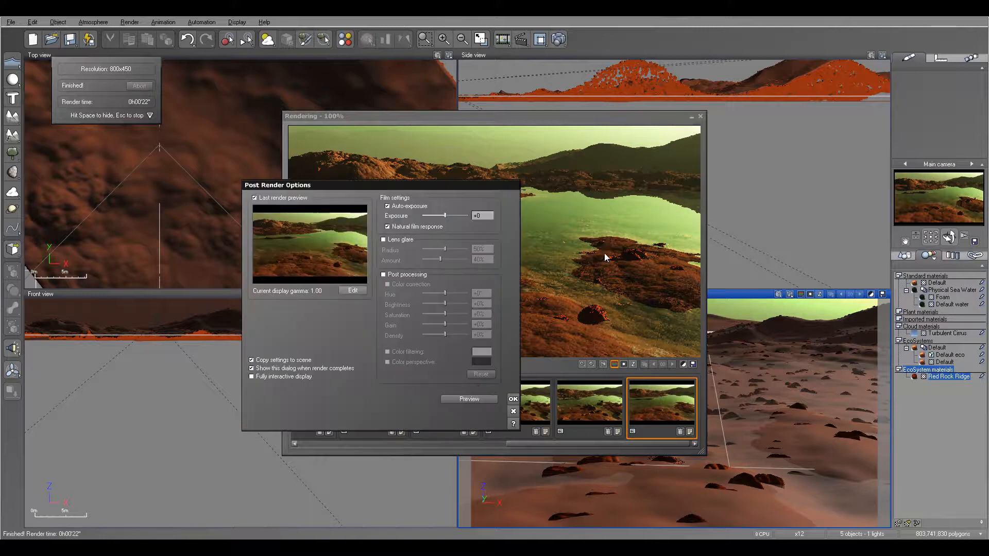
left_click(513, 399)
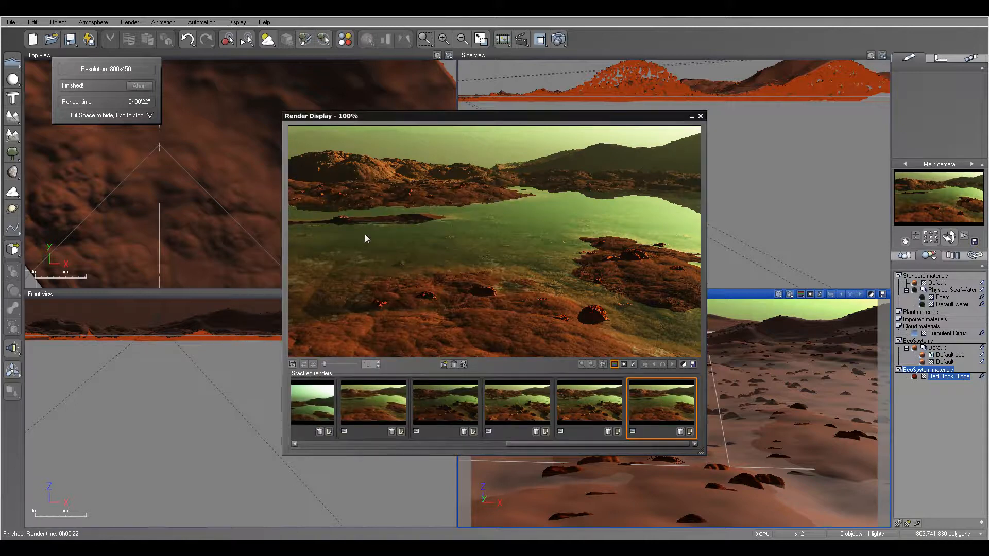
left_click(700, 117)
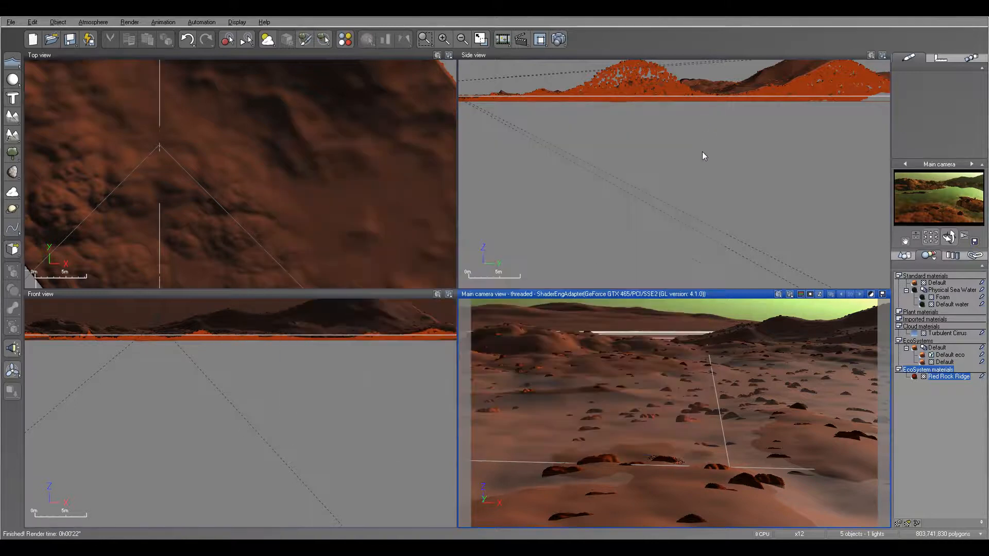
- Tone down the Red Rock Ridge overall color to a less saturated reddish brown and run a test render, stopping it early
double_click(918, 377)
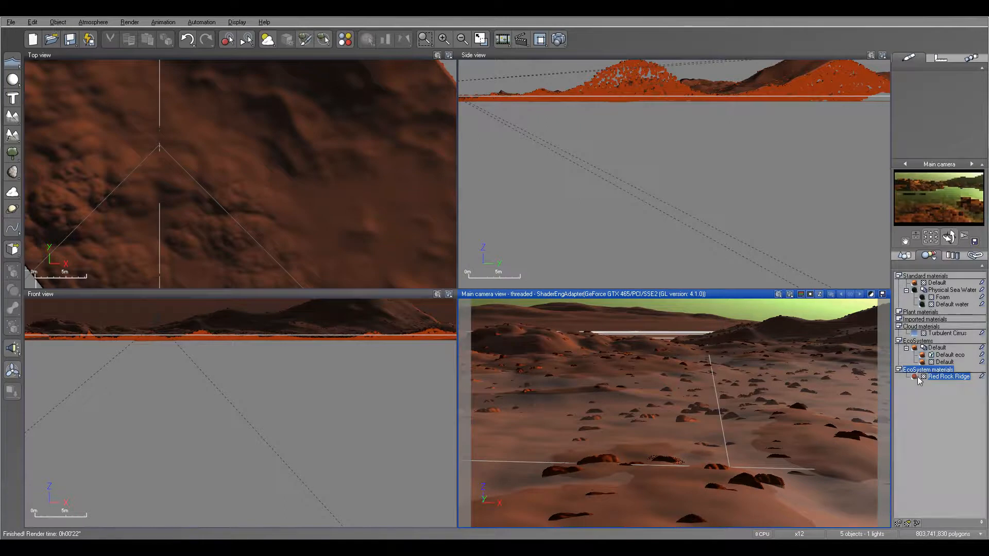
left_click(398, 231)
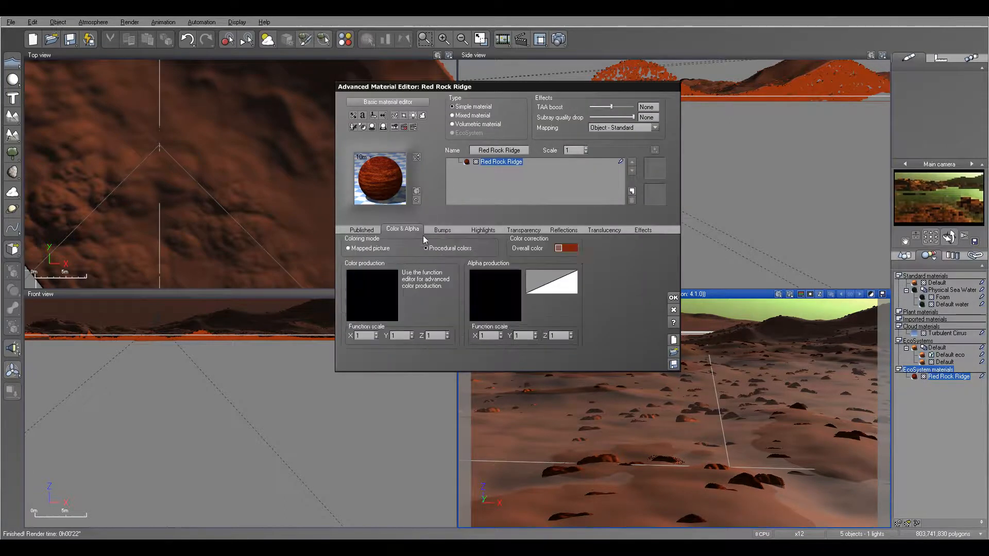
right_click(570, 250)
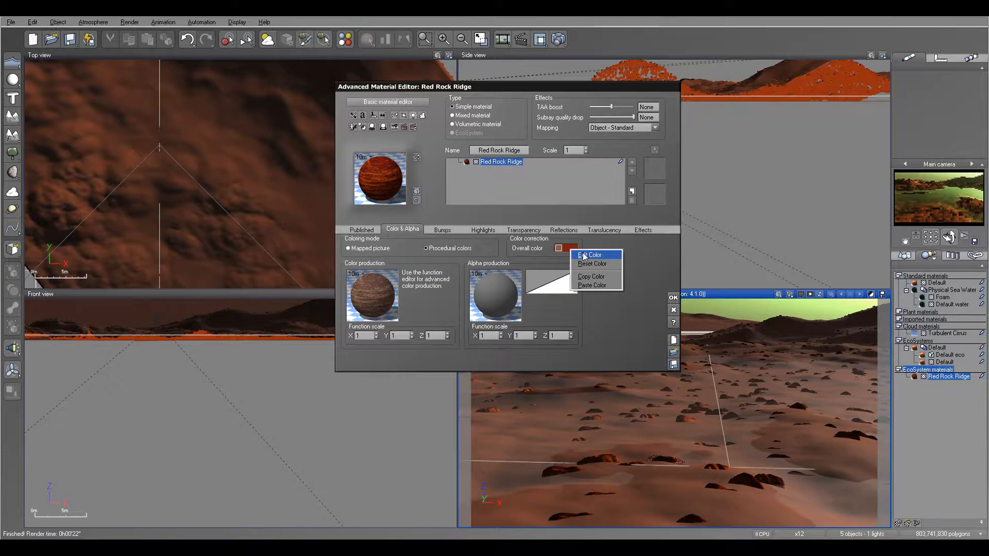
left_click(584, 255)
left_click_drag(530, 289, 515, 331)
left_click(651, 378)
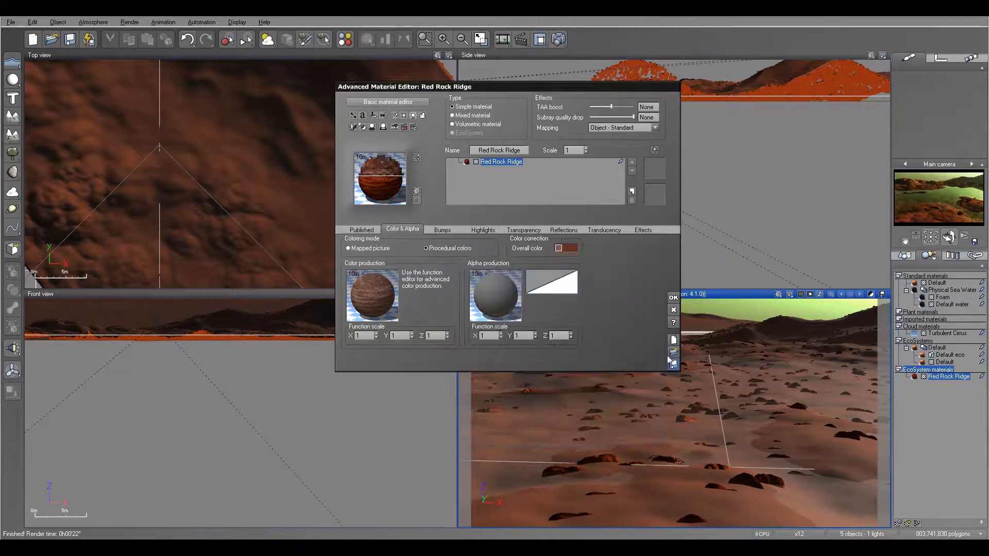
left_click(674, 299)
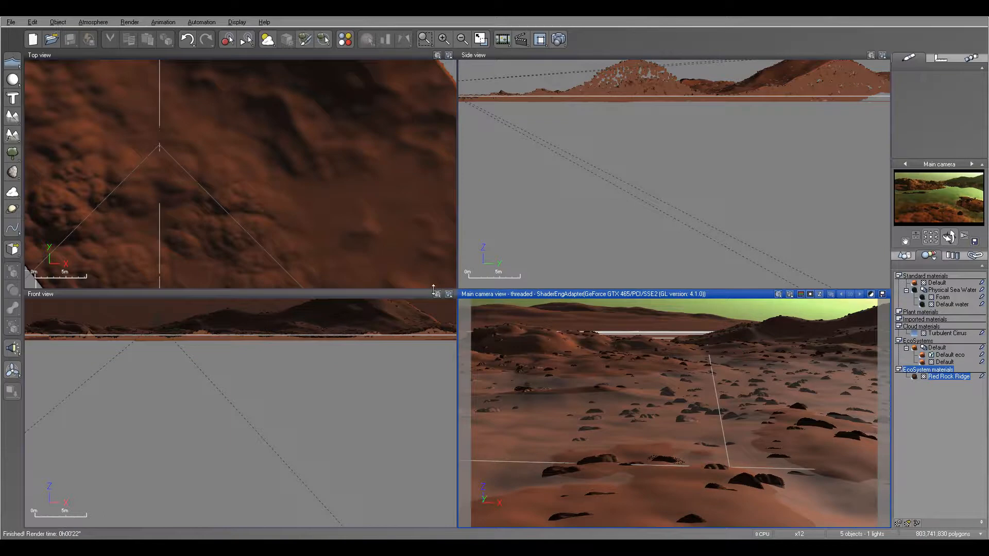
left_click(556, 40)
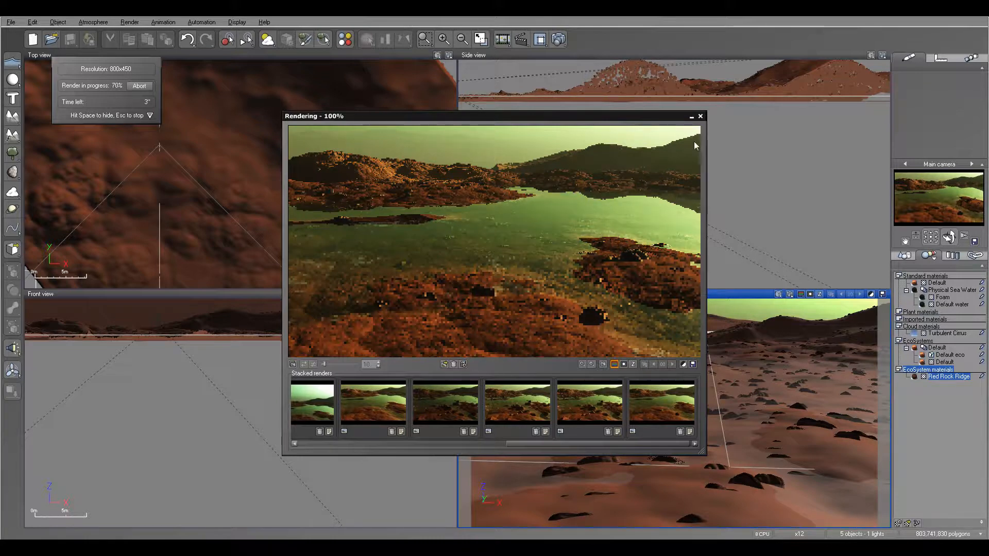
left_click(702, 117)
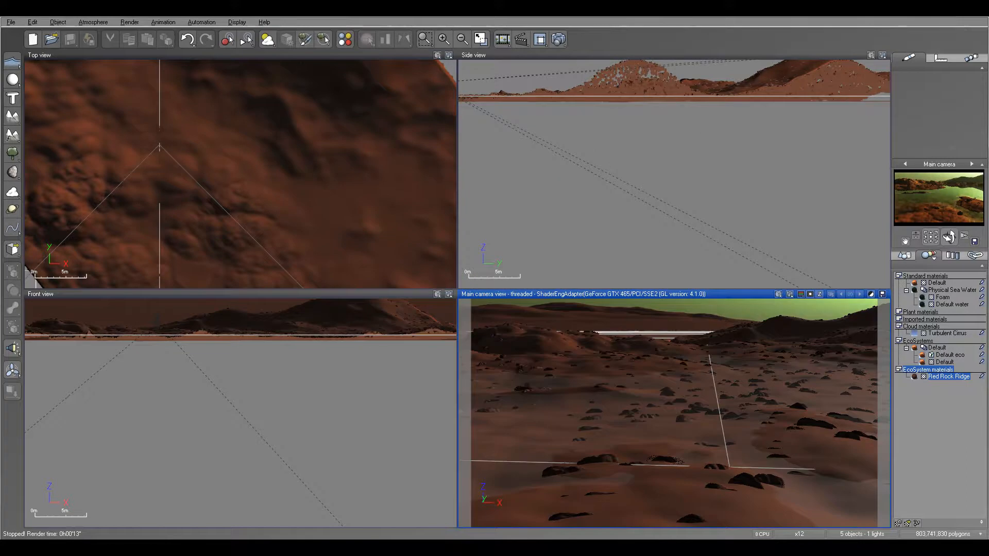
- Set the sun light's softness to 45°
left_click(907, 261)
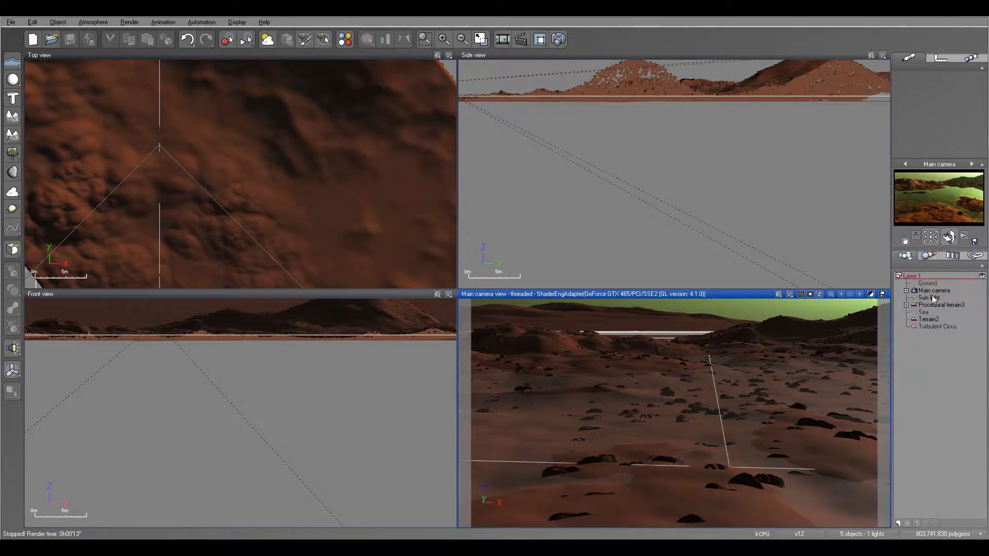
left_click(931, 298)
mouse_move(975, 105)
left_mouse_down()
mouse_move(975, 93)
mouse_move(975, 104)
left_mouse_up()
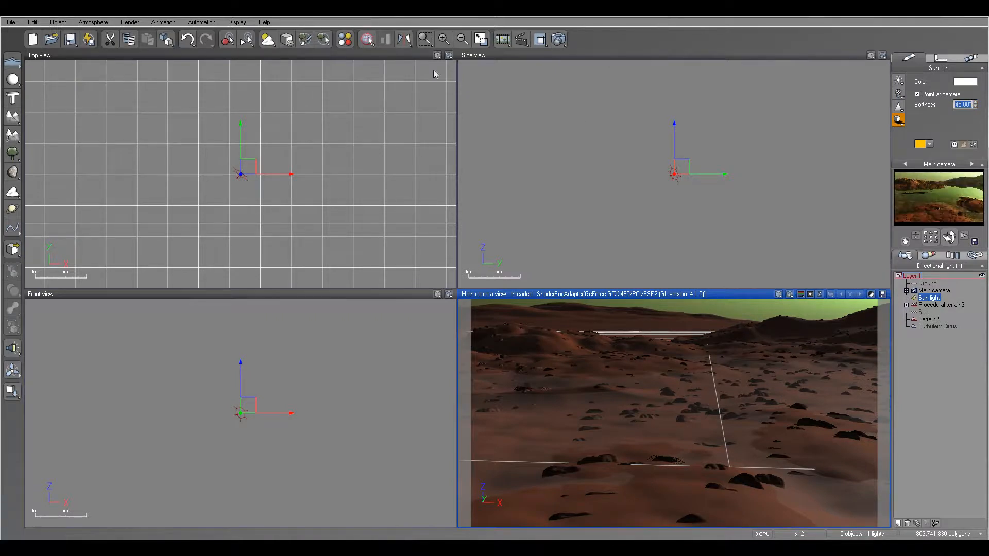
- Render the main camera view at Final quality to the screen, stop it early and close the render display
left_click(558, 40)
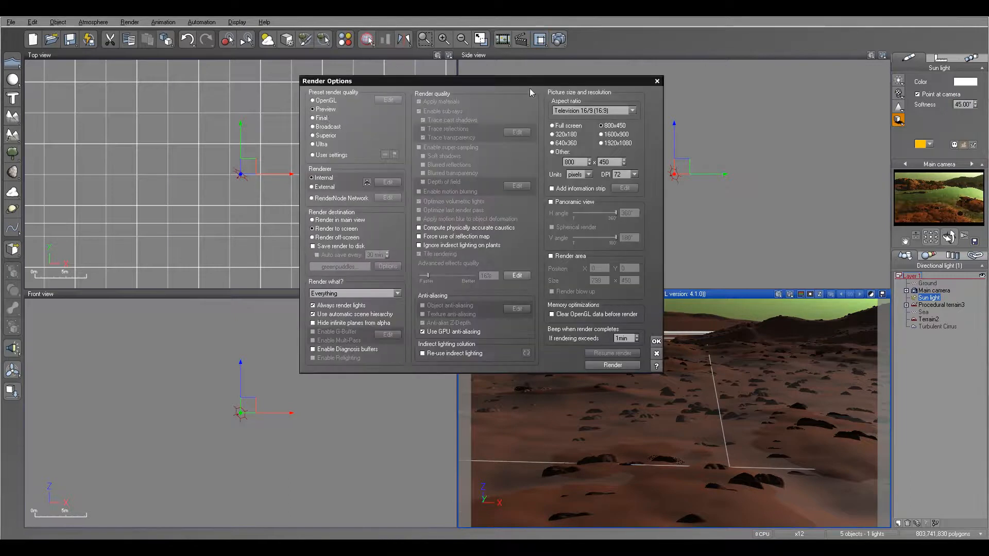
left_click(322, 118)
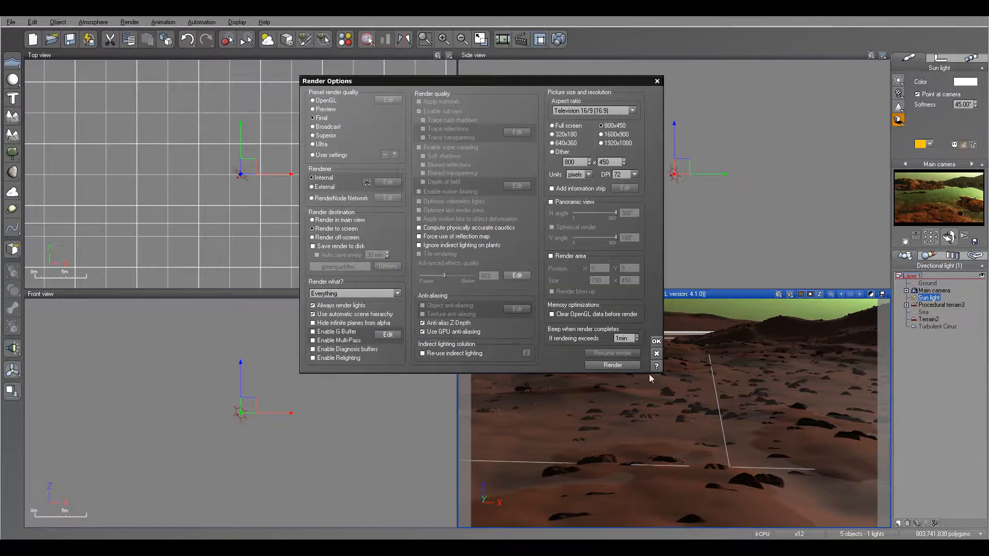
left_click(618, 365)
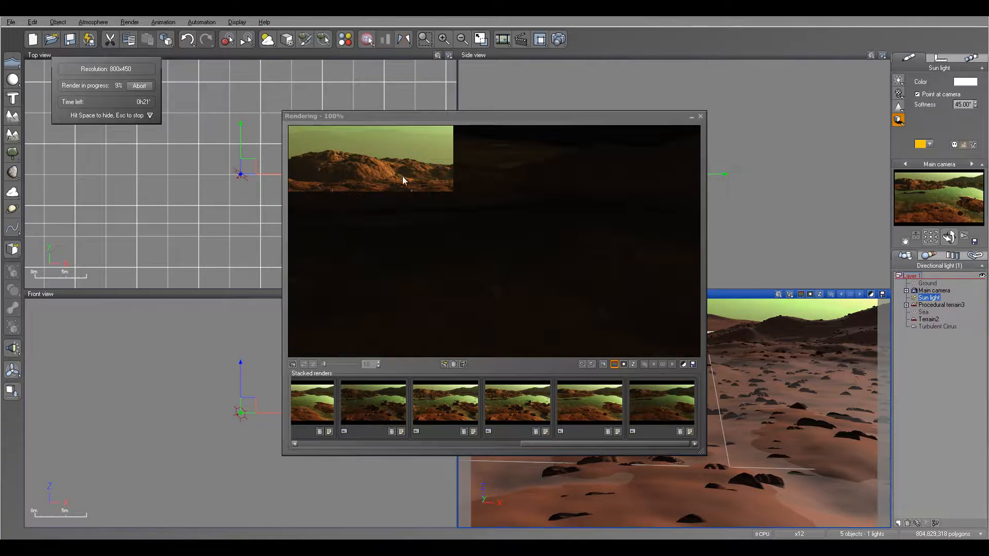
key("Escape")
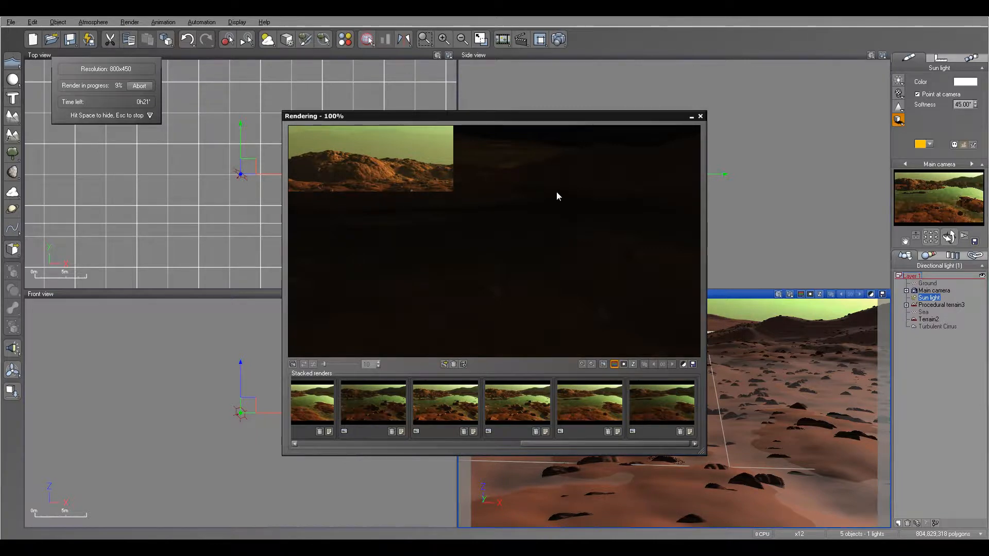
left_click(699, 116)
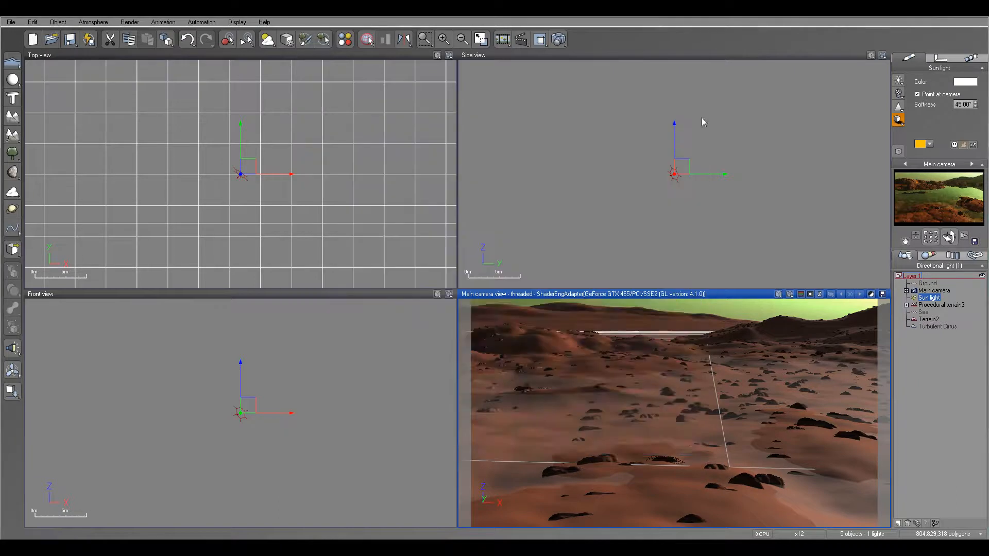
- Raise the main camera to a height of about 2.13 m and slightly adjust its viewing direction
double_click(941, 292)
right_click_drag(730, 198, 692, 202)
scroll(653, 200, "up", 3)
scroll(659, 166, "up", 3)
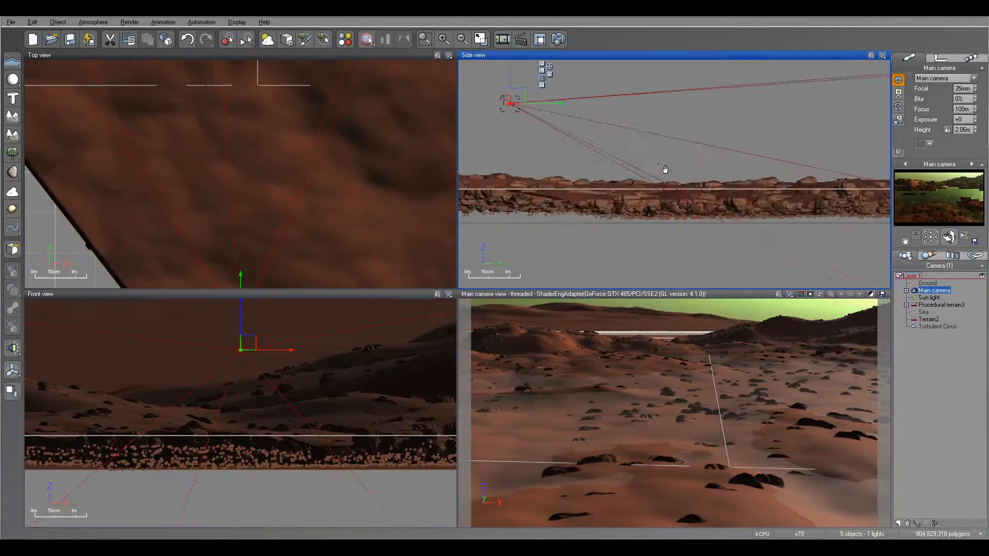
mouse_move(949, 237)
left_mouse_down()
mouse_move(949, 257)
mouse_move(947, 228)
left_mouse_up()
left_click_drag(658, 143, 672, 138)
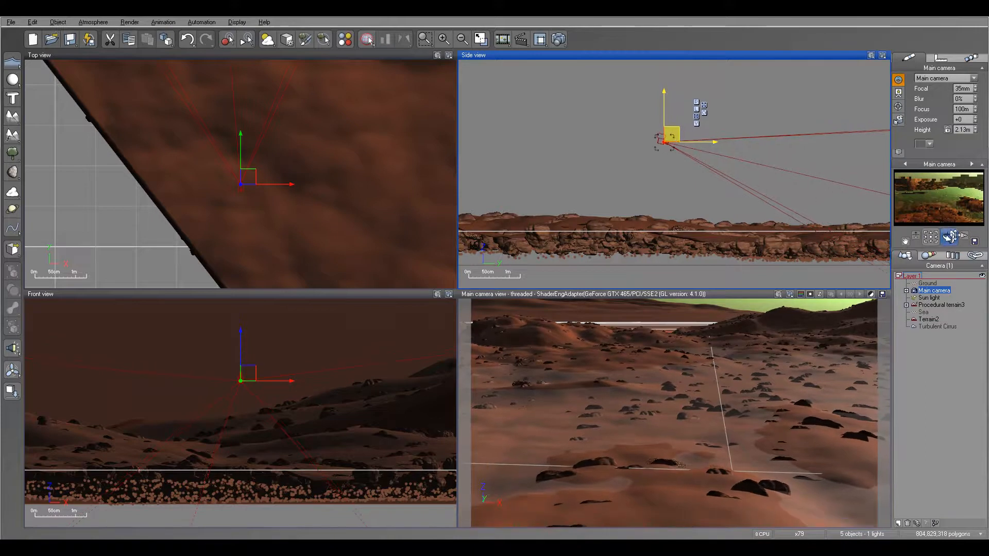
left_click_drag(949, 237, 951, 235)
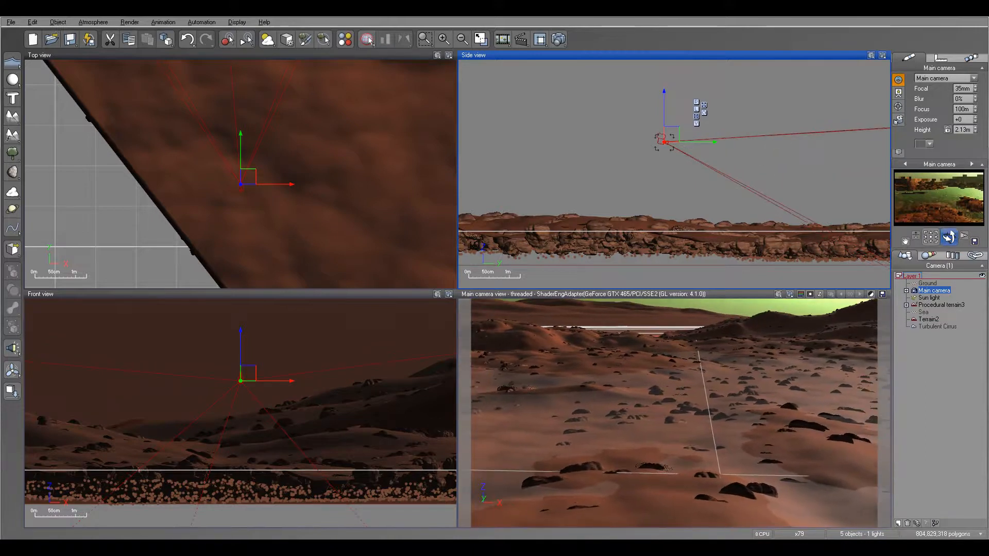
- Set the atmosphere's fog mean altitude to 383.76 m, use a neutral dark grey fog color and accept the settings
left_click(102, 23)
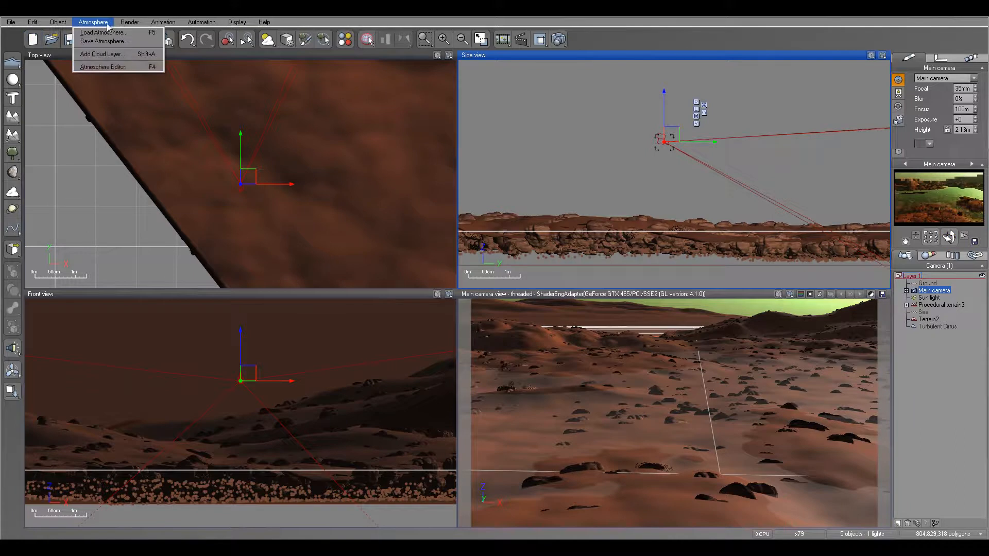
left_click(125, 68)
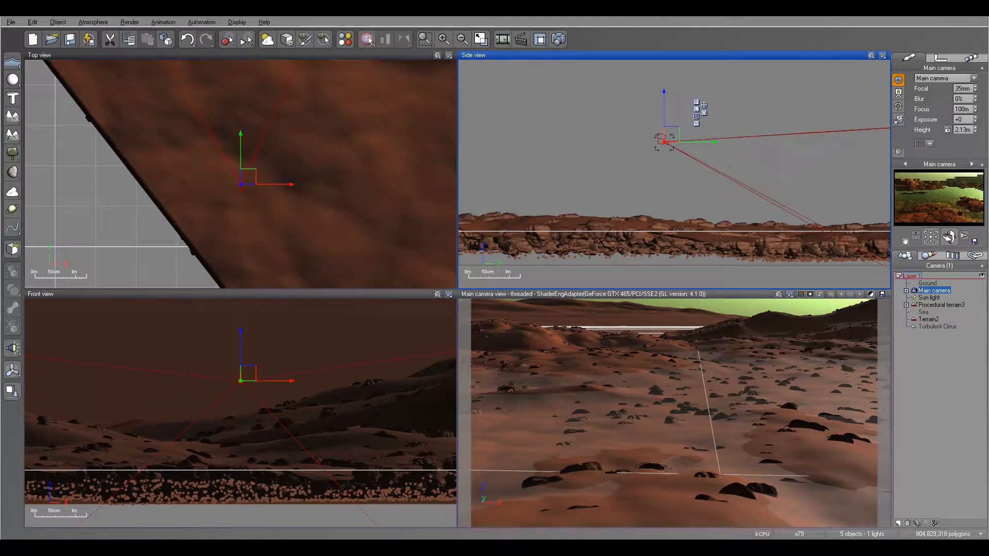
left_click_drag(620, 141, 599, 138)
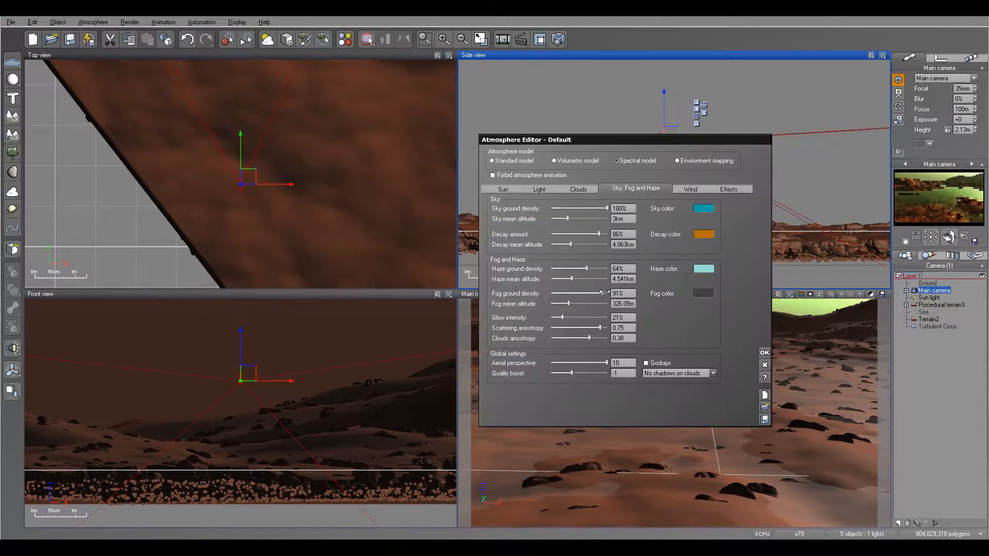
left_click_drag(569, 303, 570, 304)
right_click(703, 293)
left_click(720, 300)
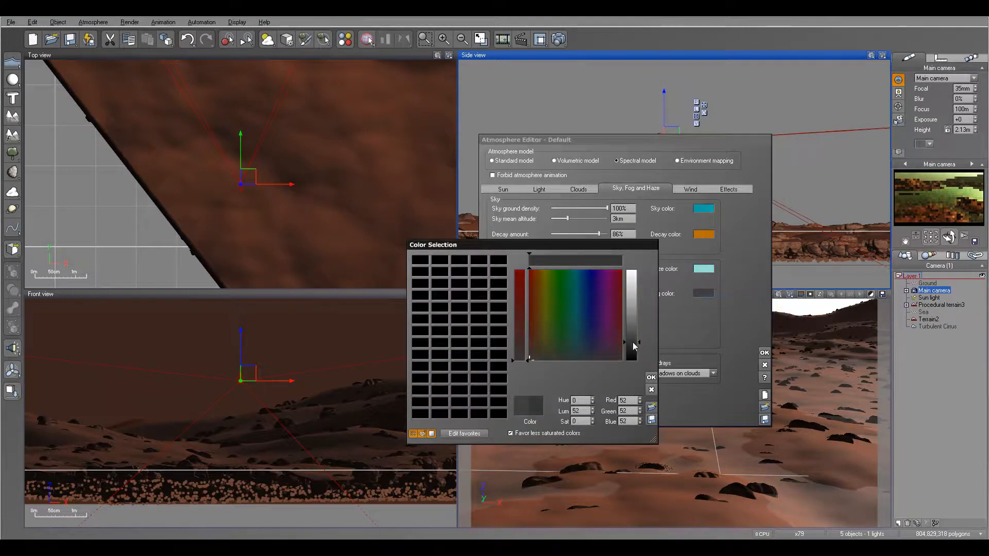
left_click(650, 377)
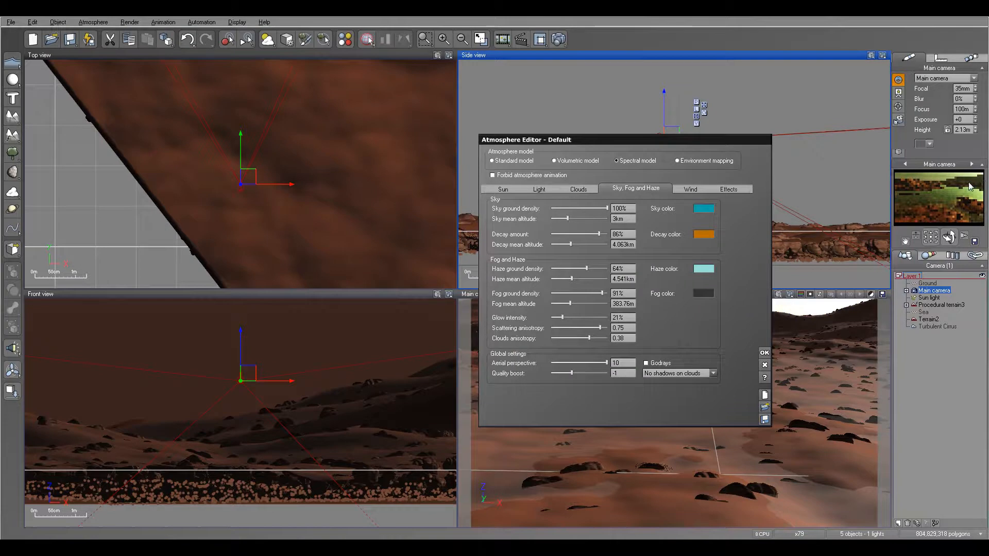
left_click(765, 353)
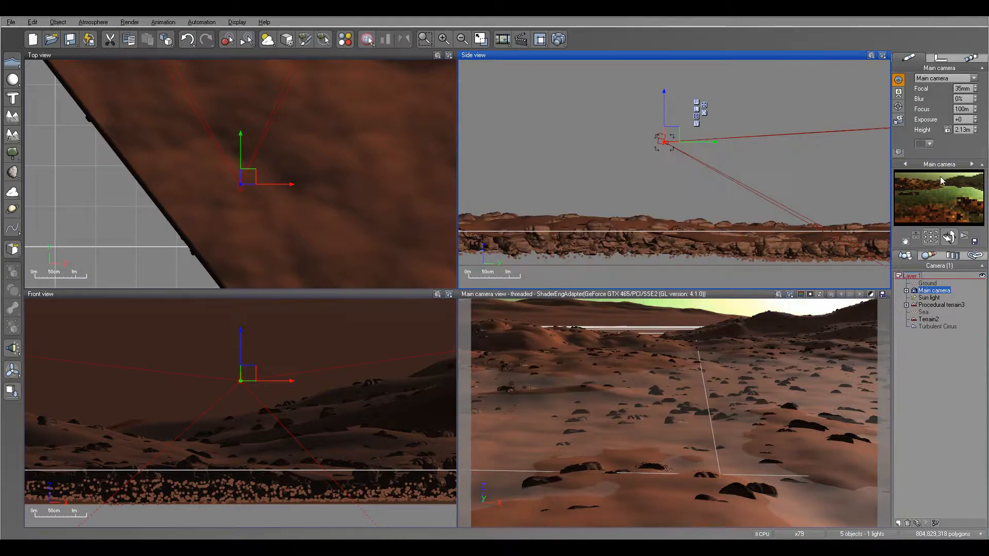
- Replace the material of Terrain2 with the Flat white material from the Basic collection
left_click(930, 320)
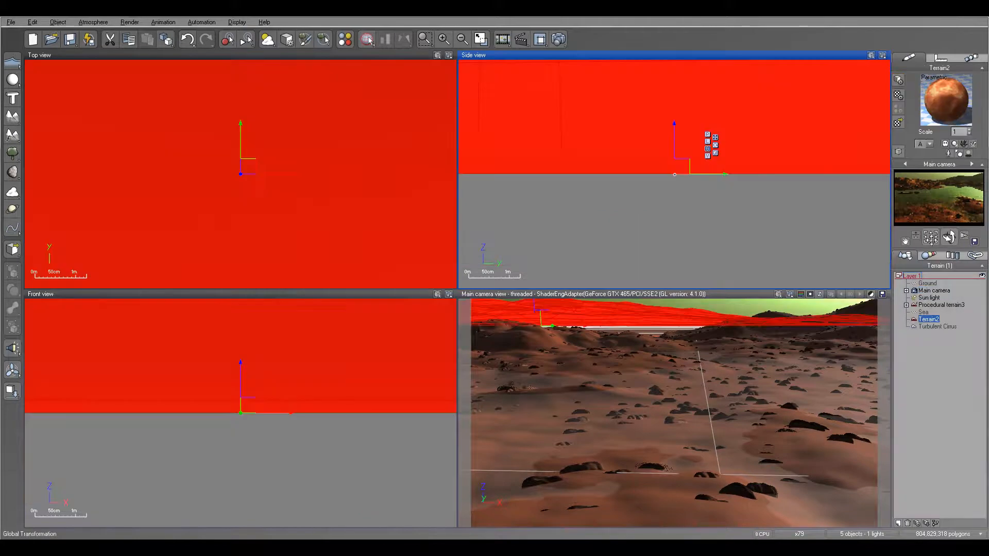
double_click(943, 102)
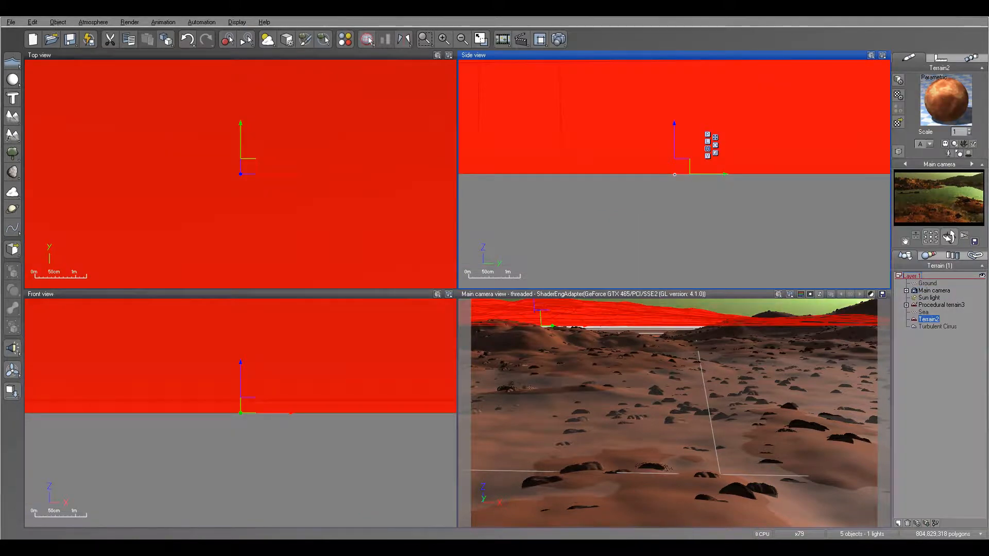
left_click_drag(581, 113, 483, 117)
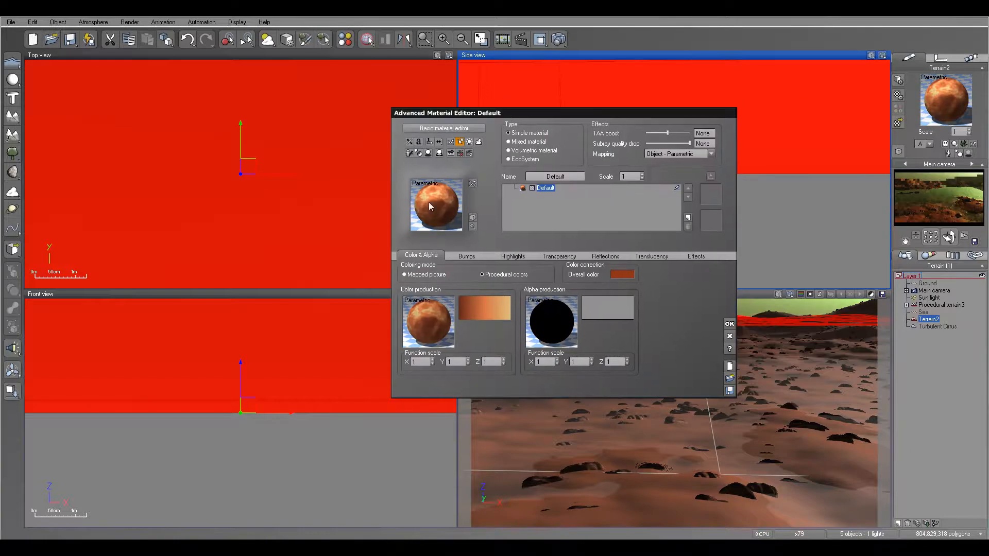
double_click(461, 217)
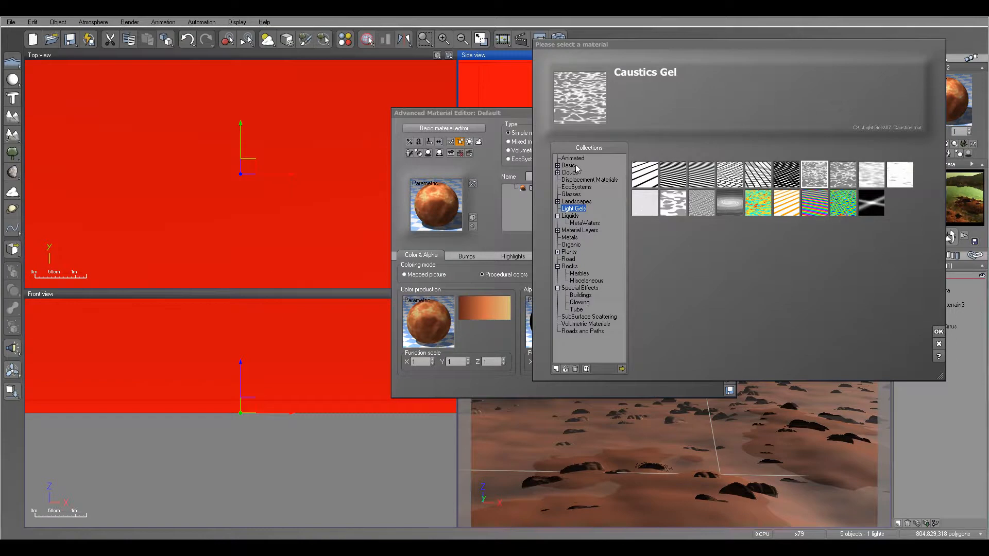
left_click(568, 166)
left_click(938, 332)
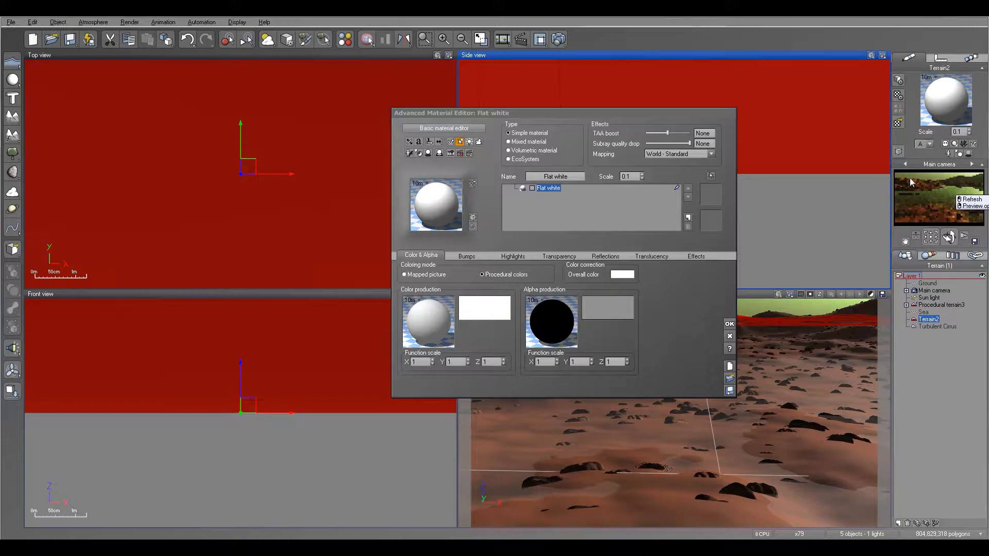
left_click(728, 325)
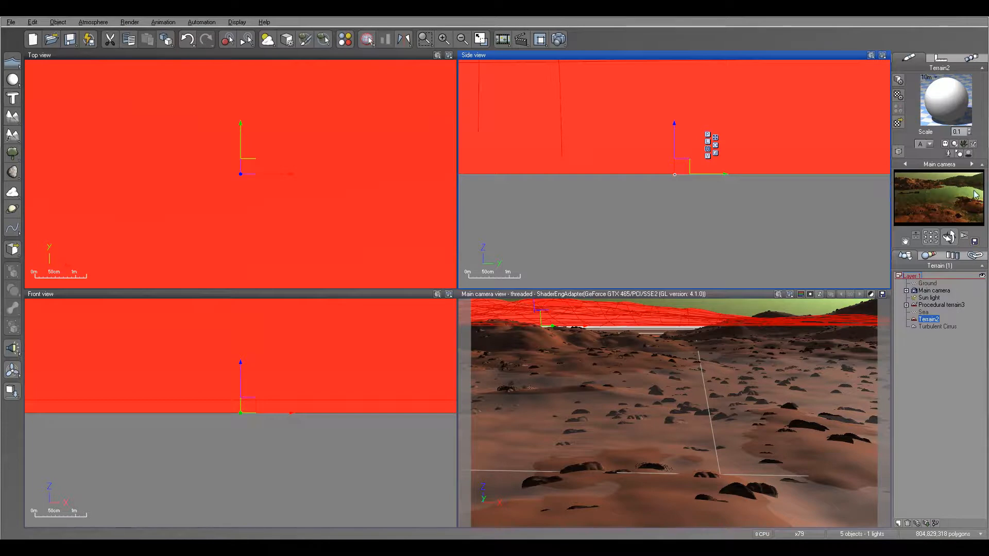
- Set the atmosphere's glow intensity to 29% and its scattering anisotropy to about 0.69
left_click(94, 22)
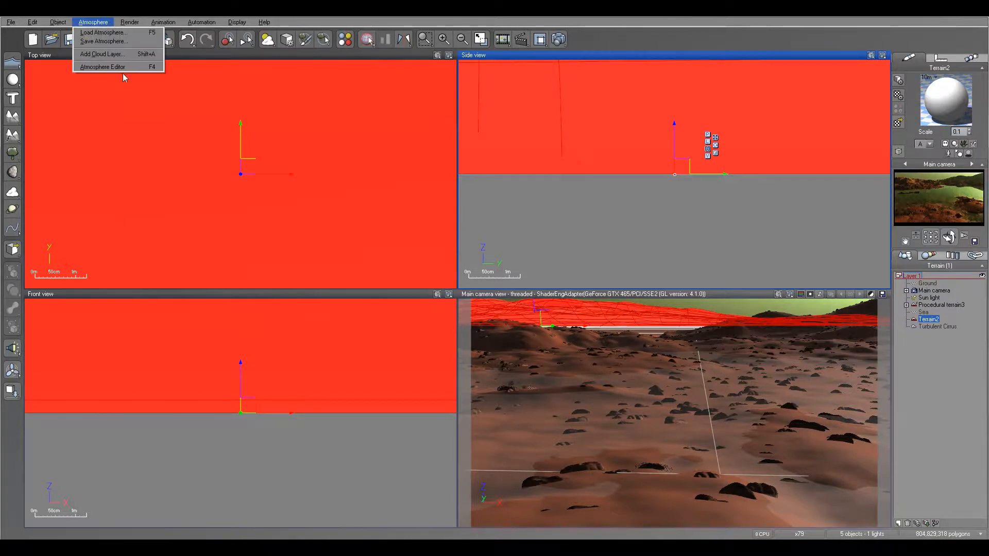
left_click(103, 68)
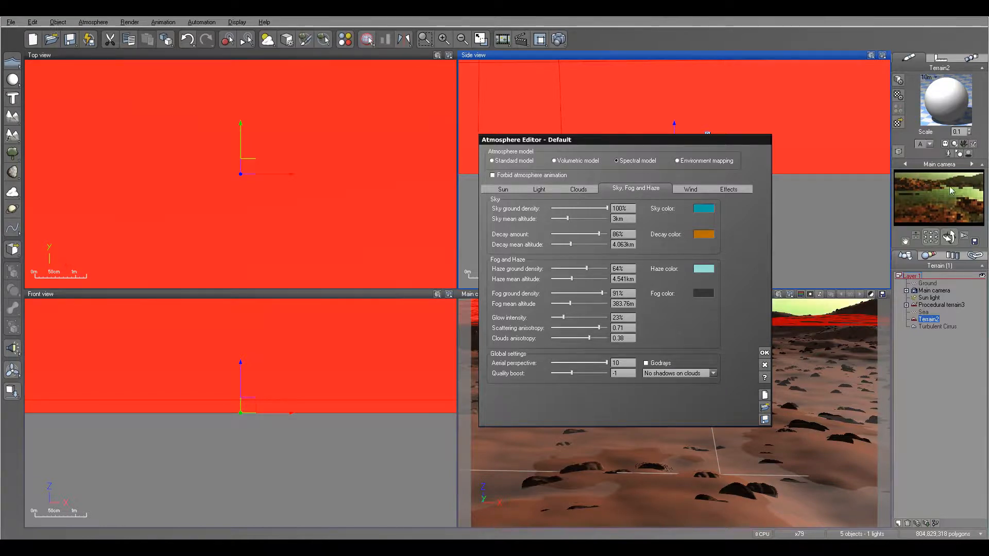
left_click(544, 190)
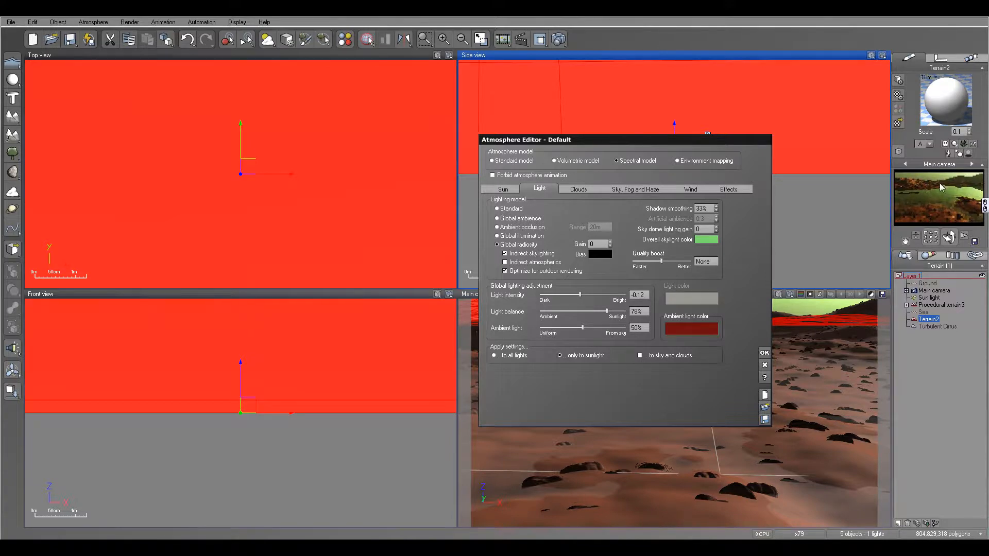
left_click(646, 190)
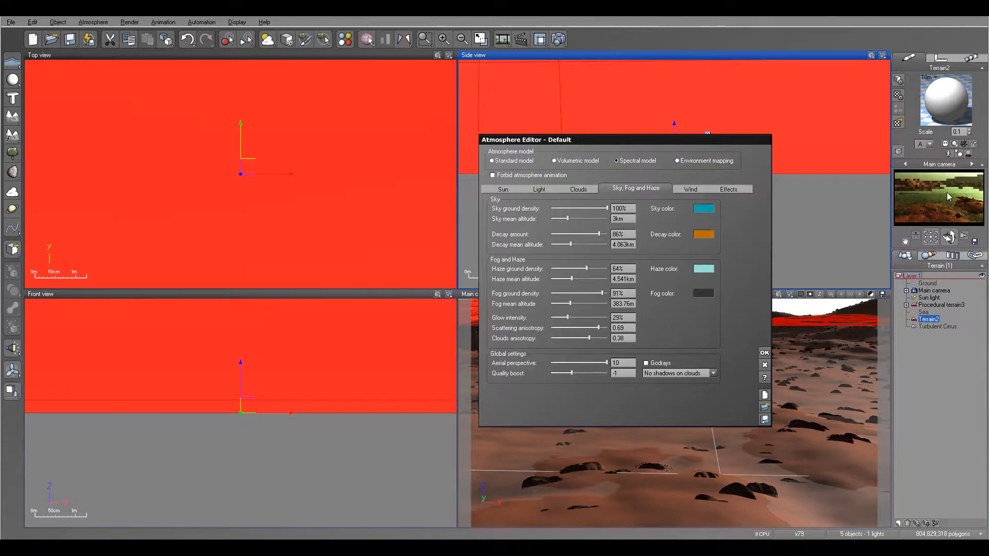
- Lighten the overall skylight color to pale green, lower the light intensity to -0.34 and accept the atmosphere settings
left_click(542, 188)
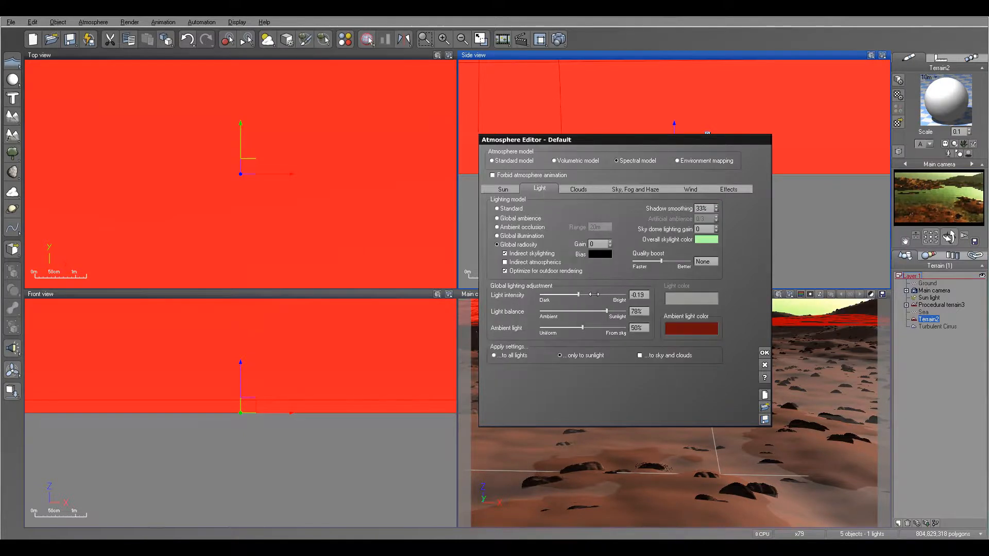
left_click_drag(592, 294, 587, 294)
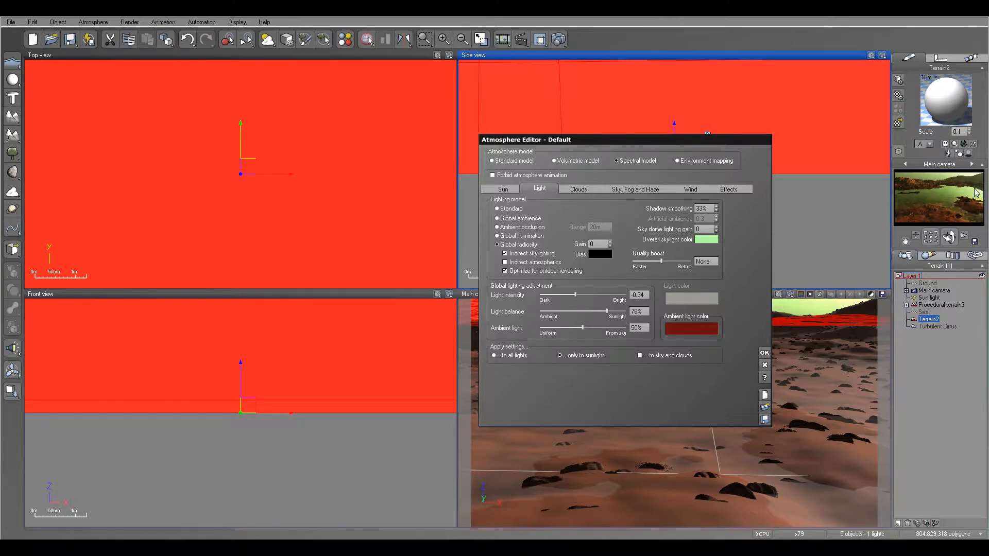
left_click(765, 354)
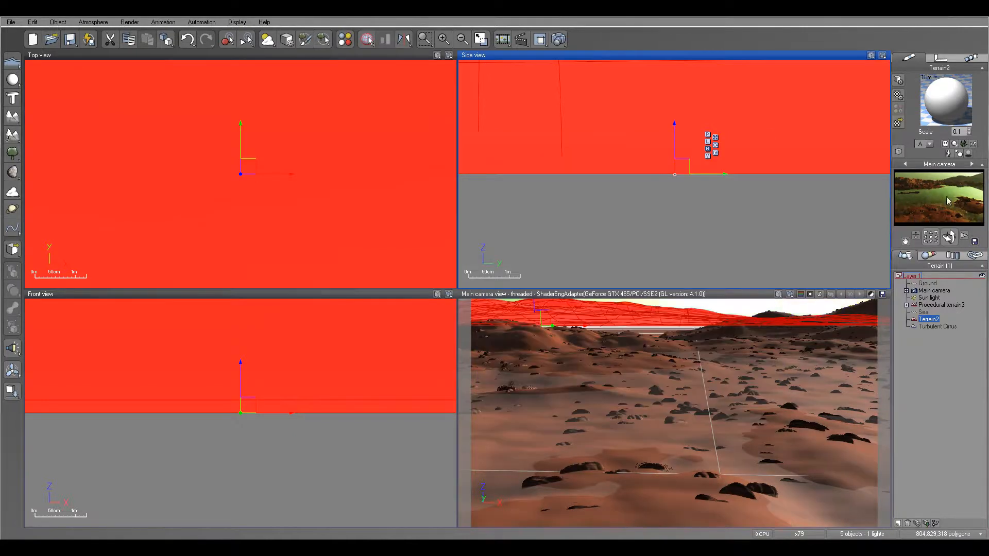
- Select the sun light and move it closer to the ground, ahead of the camera and to its right
left_click(930, 298)
scroll(309, 206, "down", 3)
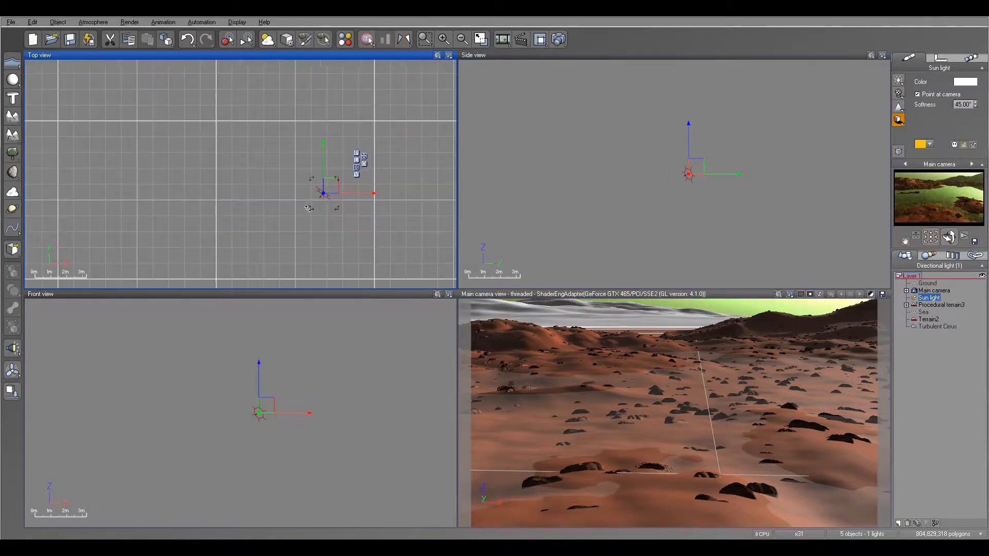
scroll(308, 211, "down", 10)
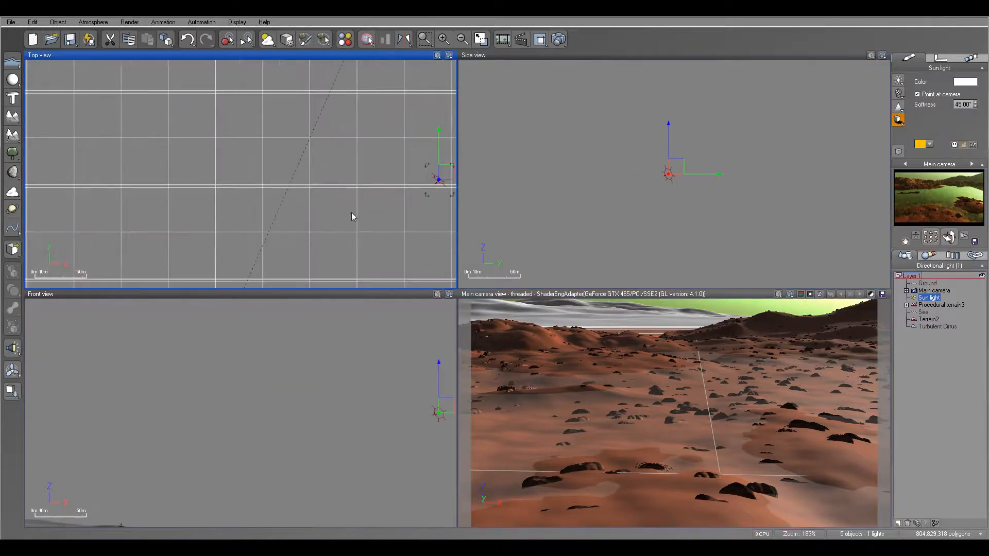
right_click_drag(365, 219, 306, 123)
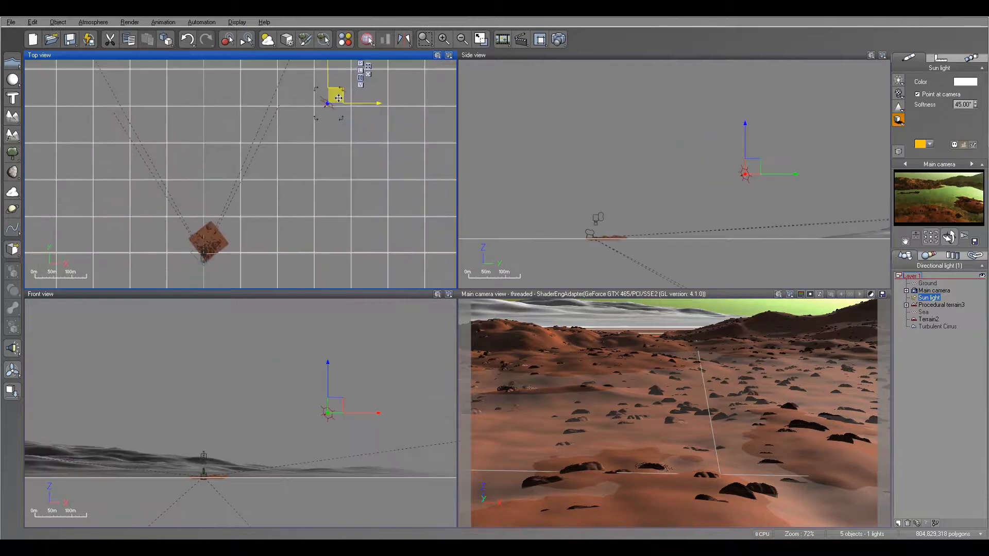
left_click_drag(339, 98, 345, 107)
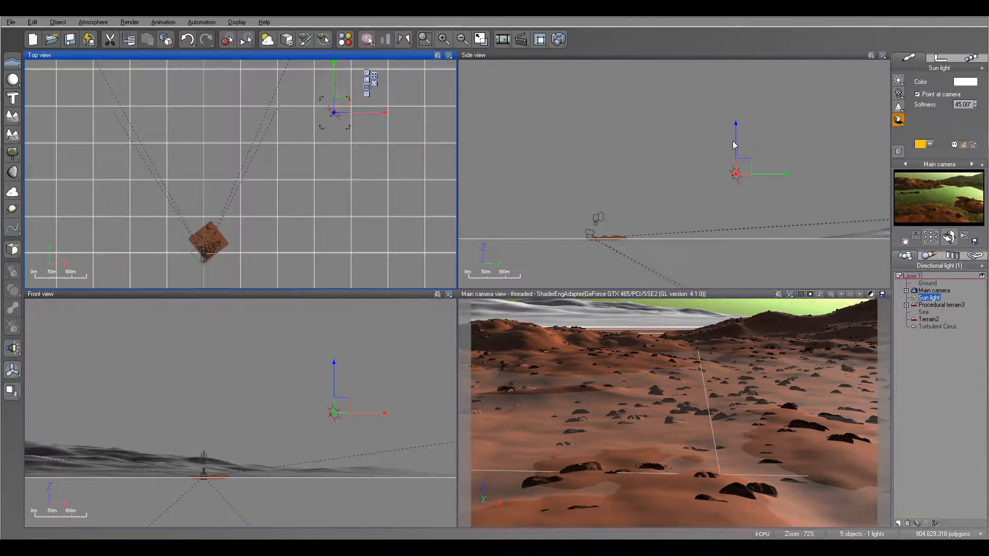
left_click_drag(746, 164, 753, 188)
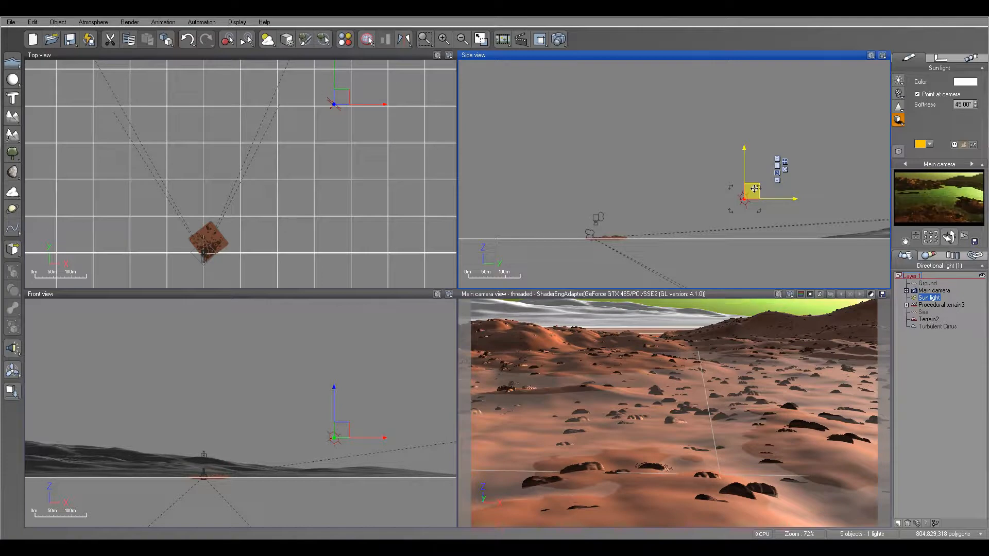
- Shift the sun light horizontally nearer to the camera, just outside the right edge of its field of view
left_click_drag(343, 99, 316, 96)
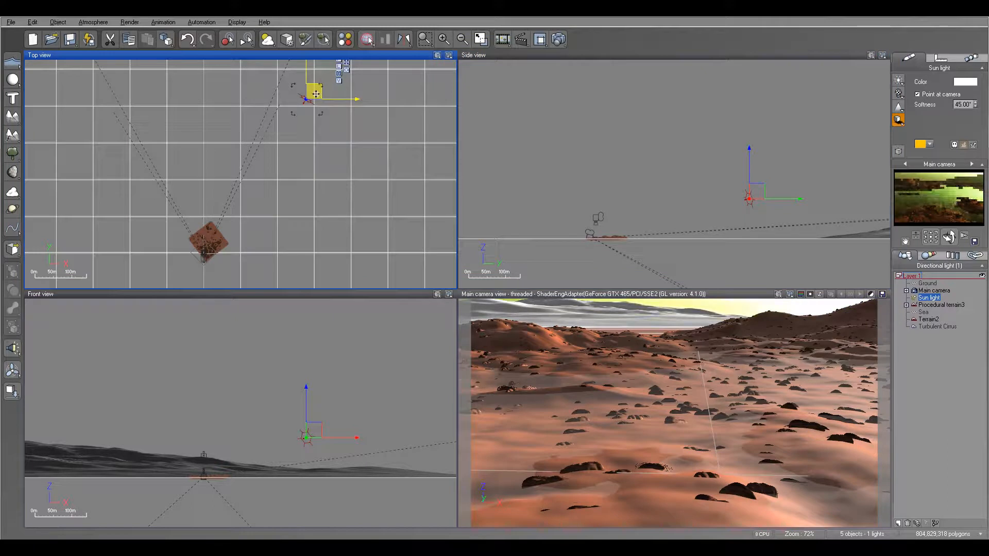
left_click_drag(316, 94, 336, 163)
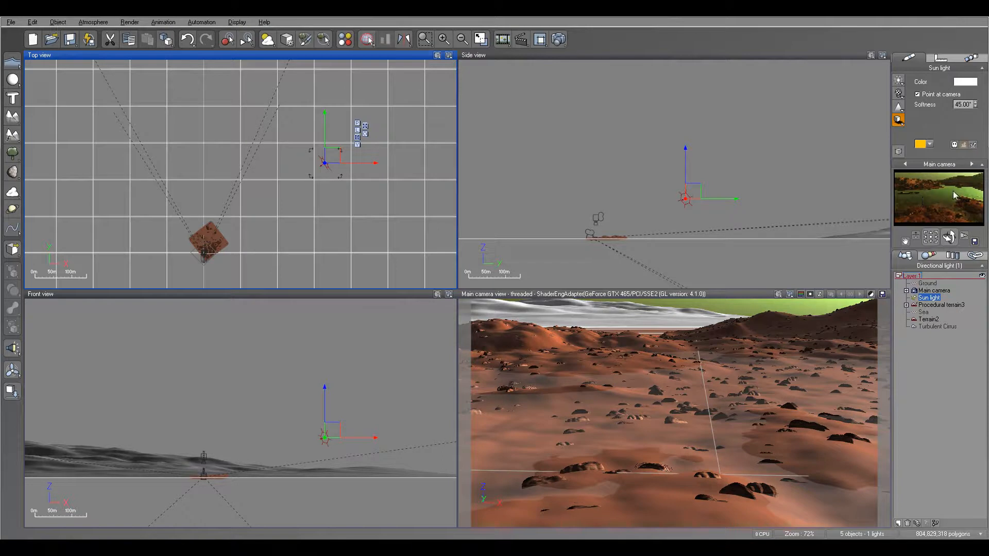
left_click_drag(331, 155, 281, 148)
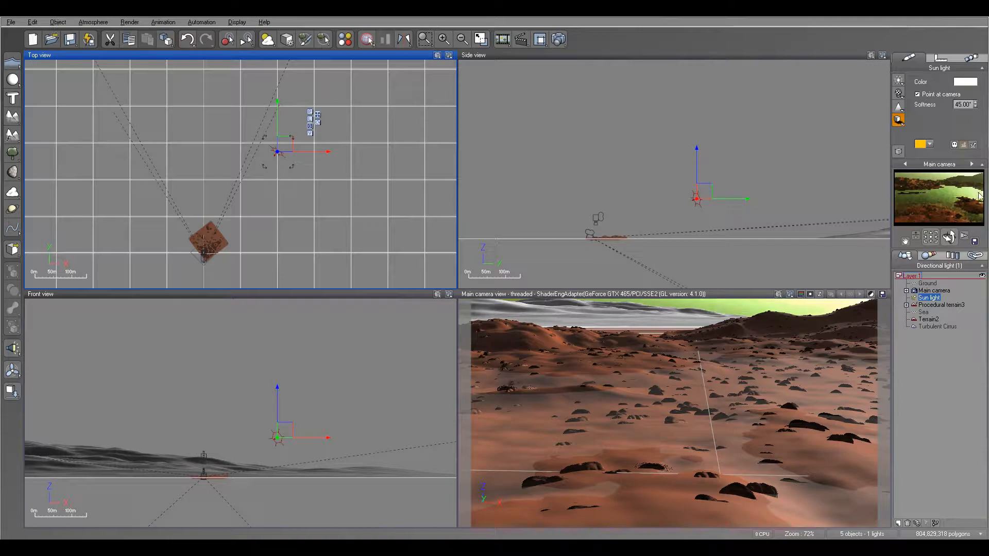
- Nudge the sun light farther out to the right of the camera's field of view and slightly back toward the camera
left_click_drag(282, 142, 297, 151)
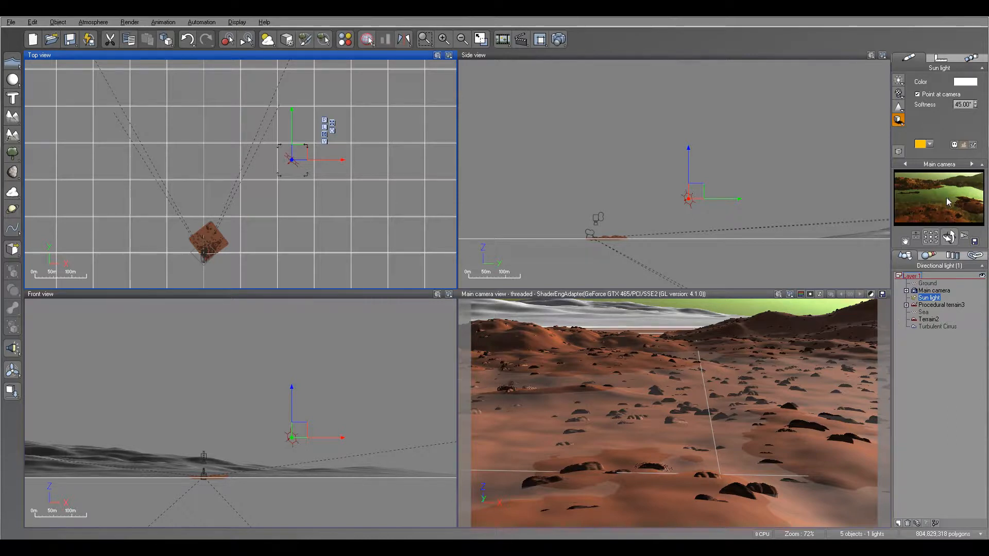
- Import the Poser pilot figure into the scene as a single frame of its Poser animation
right_click_drag(296, 234, 175, 260)
scroll(276, 190, "up", 10)
right_click_drag(353, 145, 373, 185)
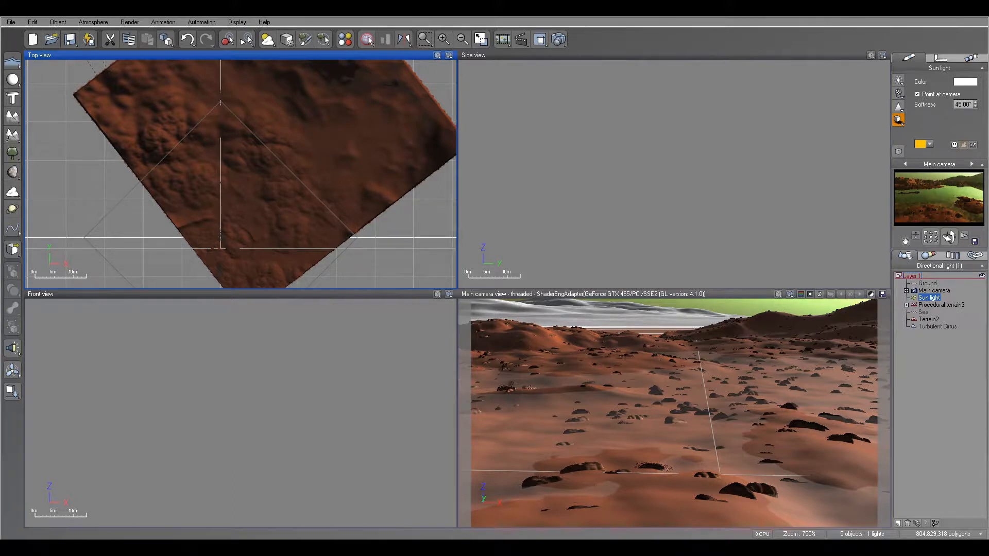
left_click_drag(884, 256, 429, 169)
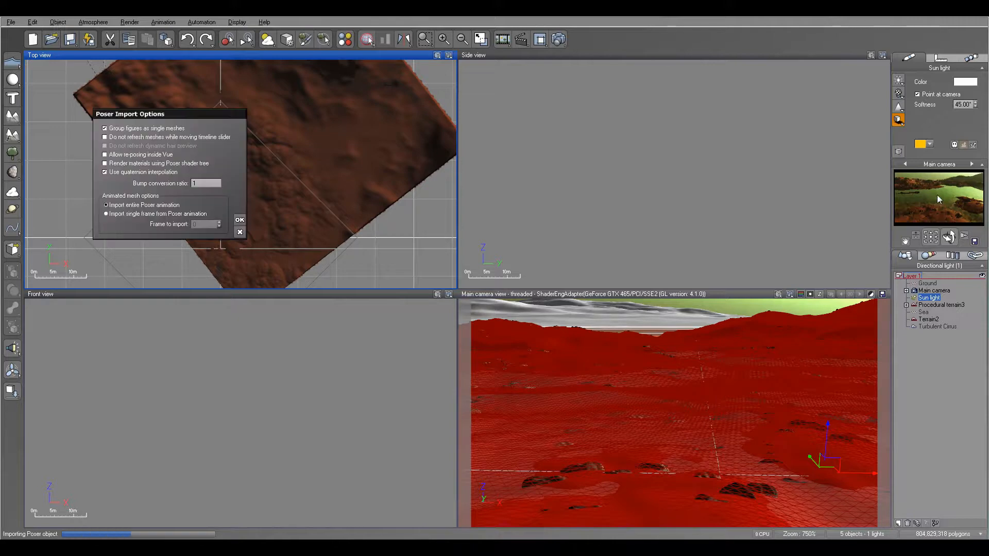
left_click(133, 215)
left_click(239, 221)
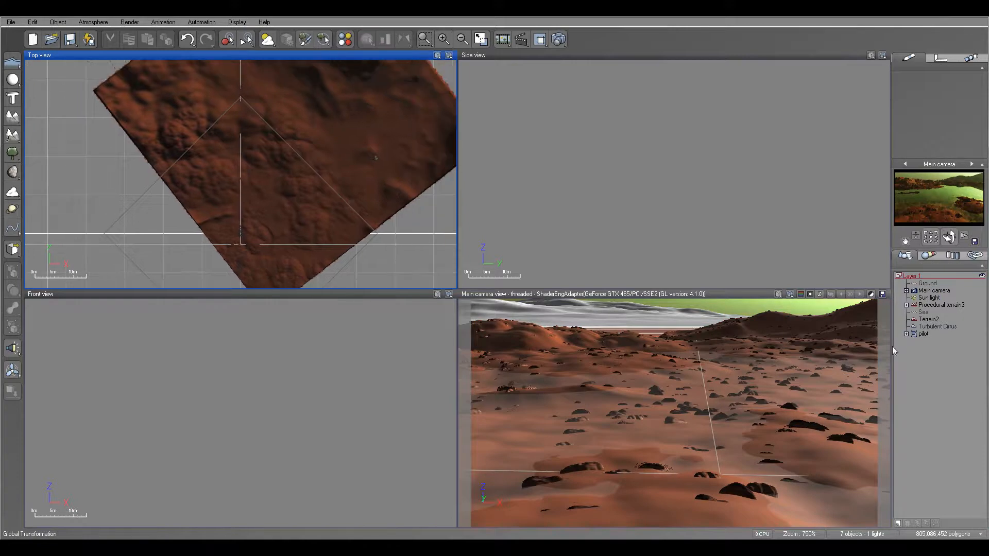
- Select the pilot figure and move it across the terrain to just ahead of the camera, slightly left of centre in its view
left_click(922, 333)
scroll(316, 196, "up", 5)
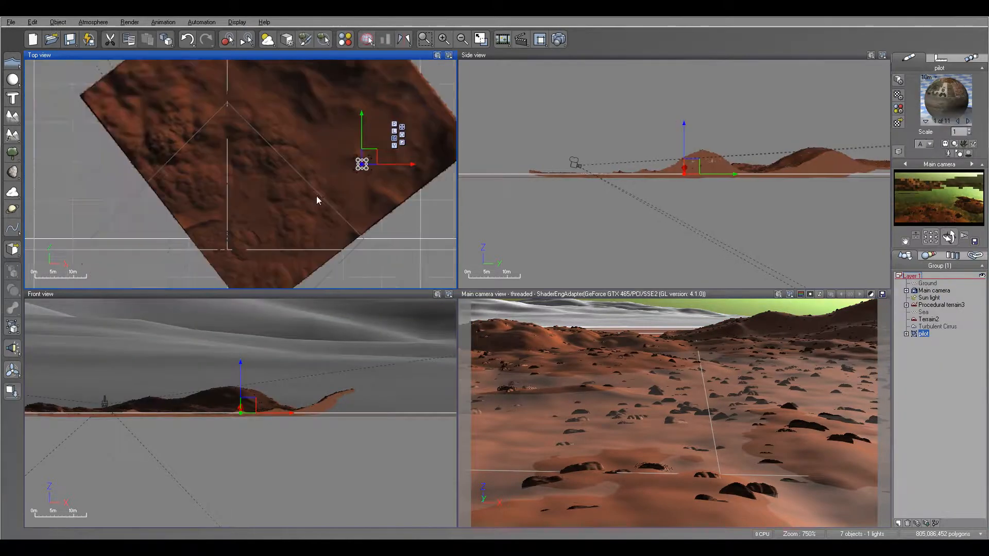
left_click_drag(433, 108, 126, 251)
right_click_drag(261, 225, 487, 151)
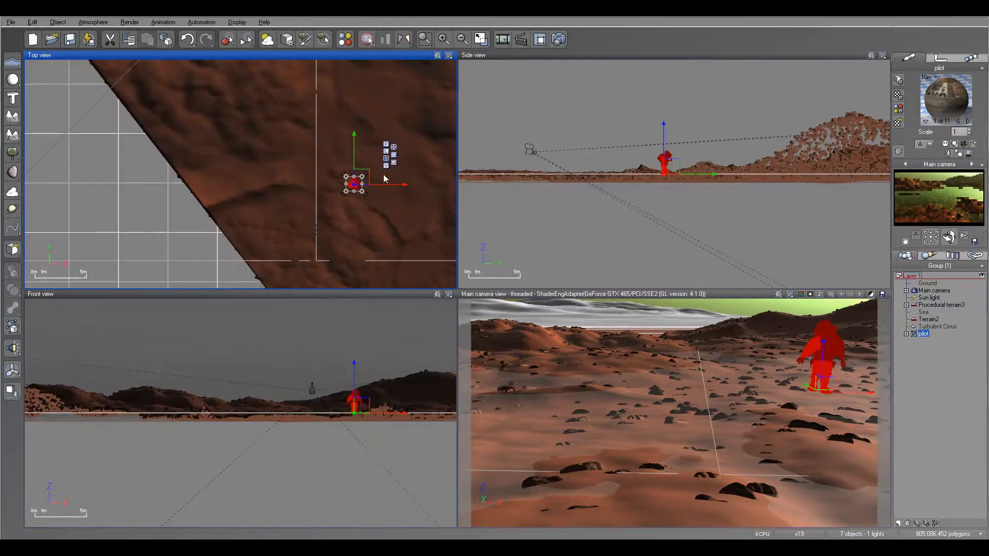
left_click_drag(365, 171, 306, 198)
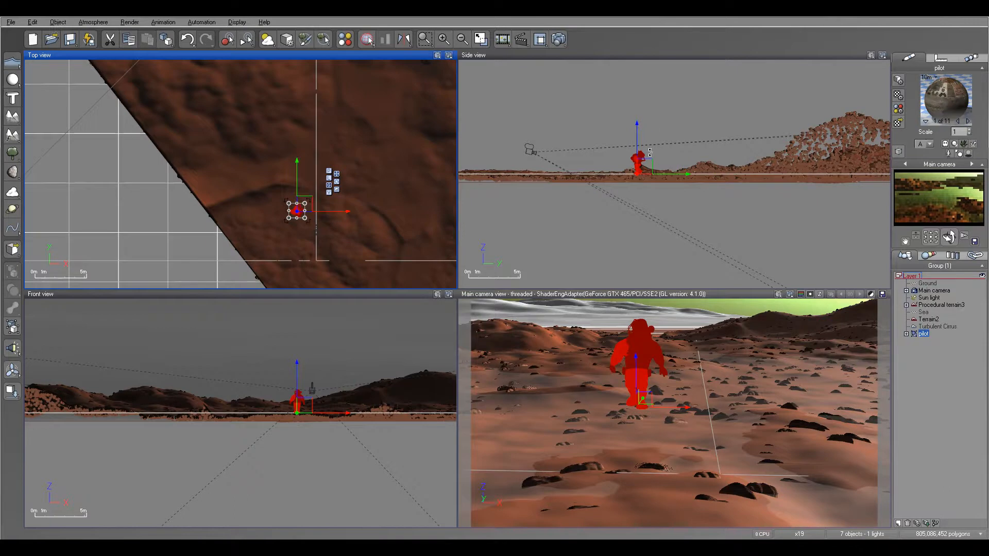
- Shift the pilot farther left and closer to the camera, and lower its feet slightly into the terrain
left_click(695, 179)
scroll(609, 153, "up", 5)
right_click_drag(410, 201, 320, 166)
left_click_drag(321, 164, 282, 147)
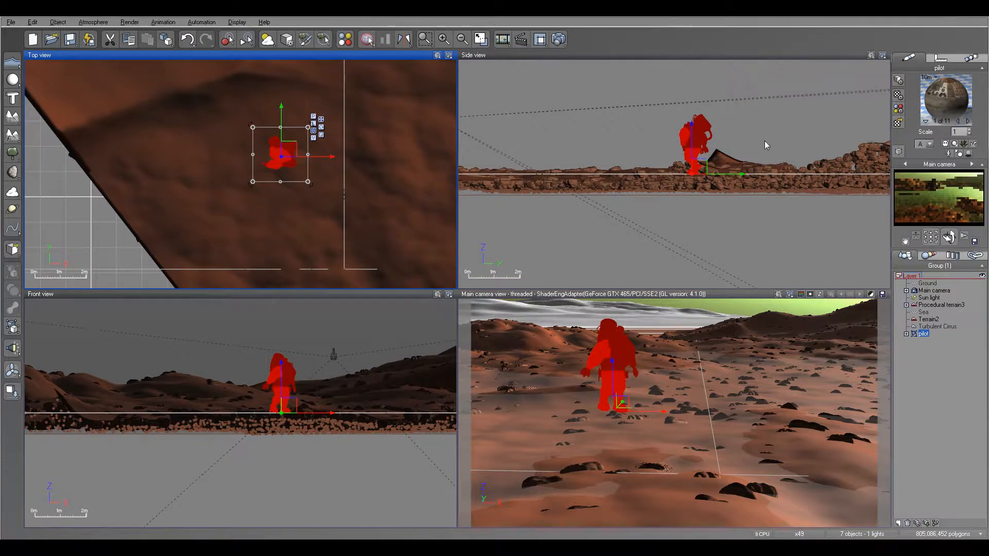
scroll(767, 136, "up", 2)
left_click(703, 134)
left_click_drag(703, 134, 704, 135)
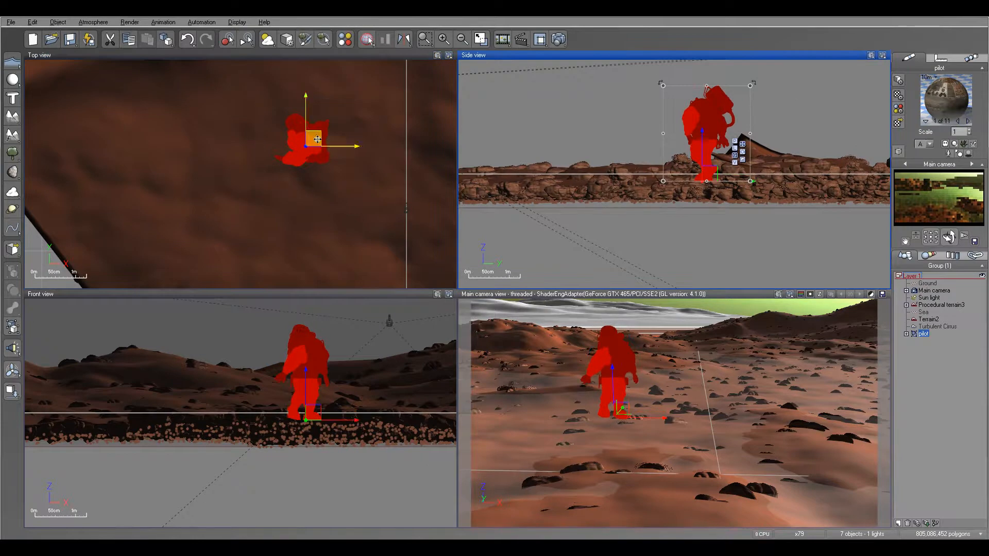
left_click(316, 159)
left_click_drag(315, 159, 303, 193)
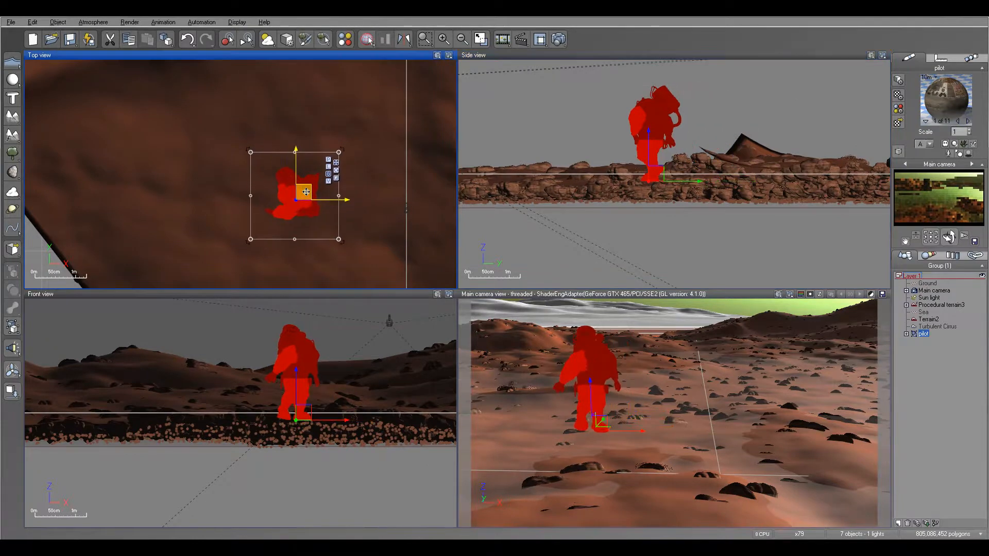
- Scale the pilot down by nearly a third, then lower it slightly and shift it a little farther left
left_click(662, 95)
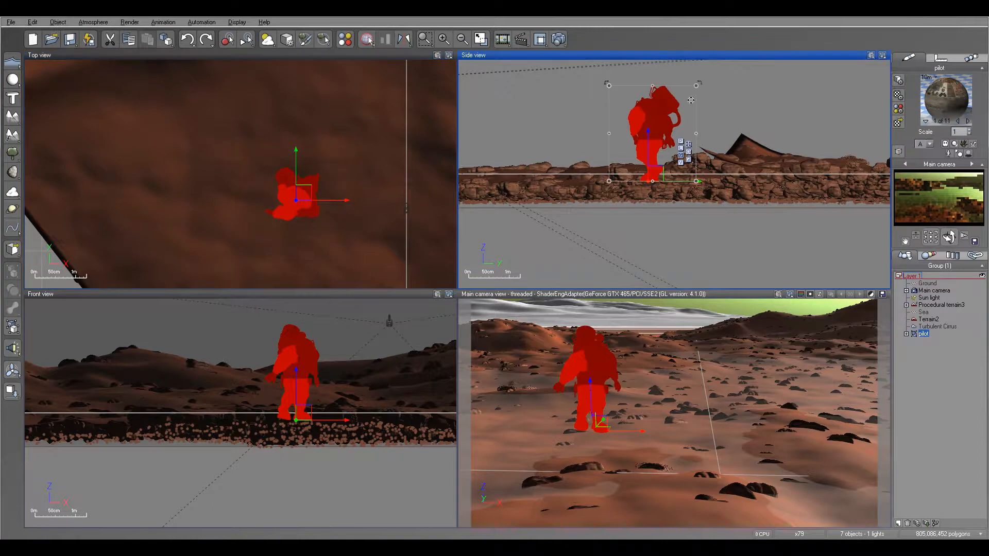
left_click_drag(695, 88, 674, 120)
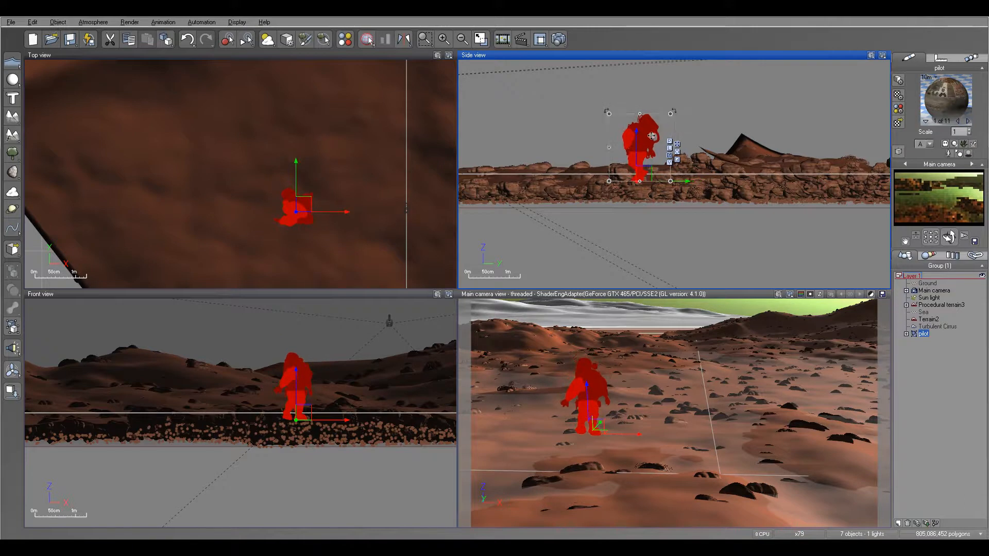
left_click_drag(649, 165, 645, 169)
right_click_drag(385, 204, 388, 137)
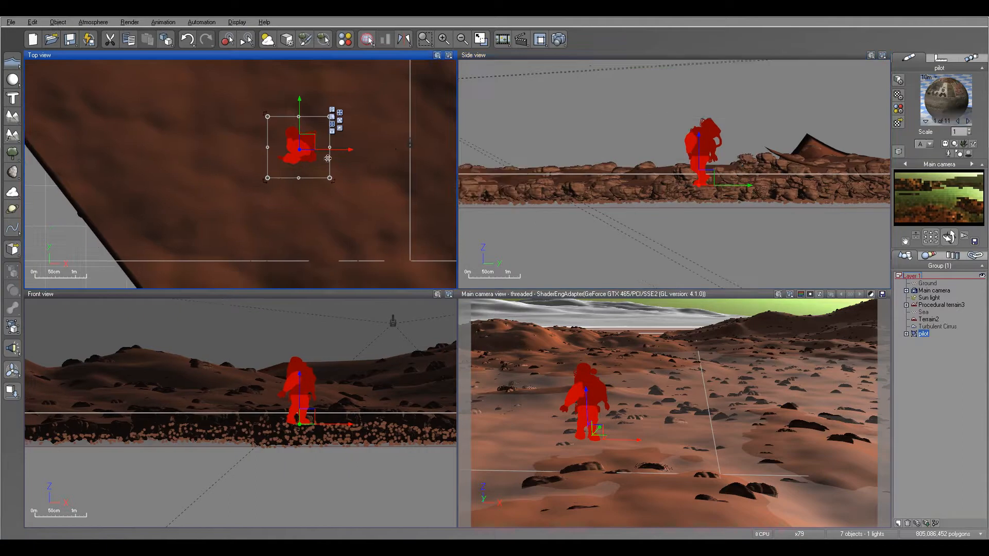
left_click_drag(301, 146, 295, 153)
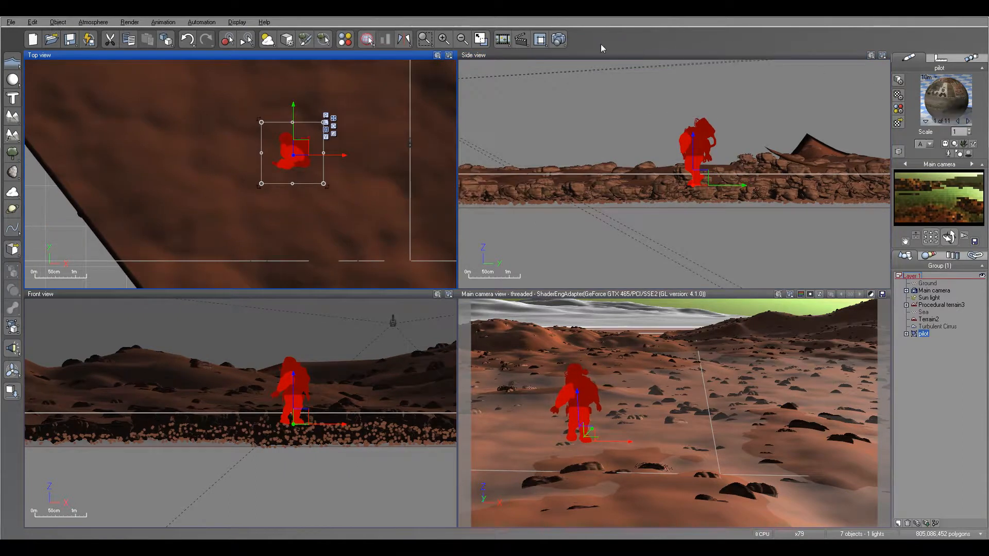
- Render the main camera view, accept the post-render options and close the render after checking the pilot in the lake
left_click(558, 39)
left_click(324, 110)
left_click(613, 365)
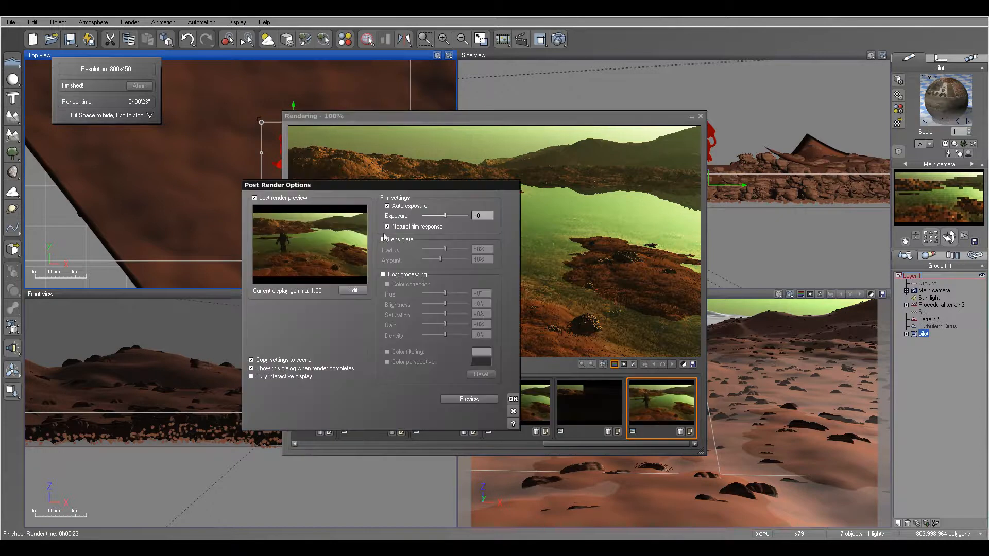
left_click(513, 399)
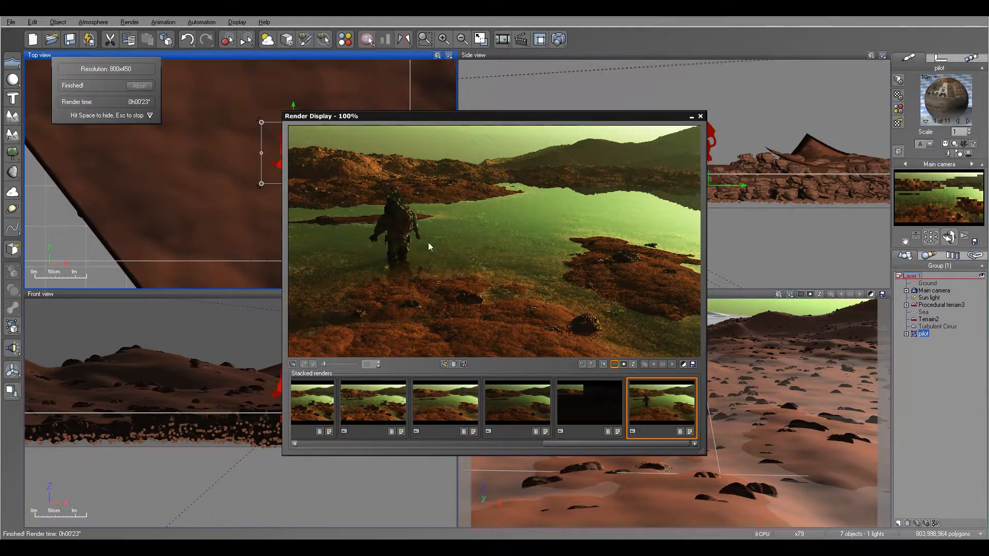
left_click(700, 117)
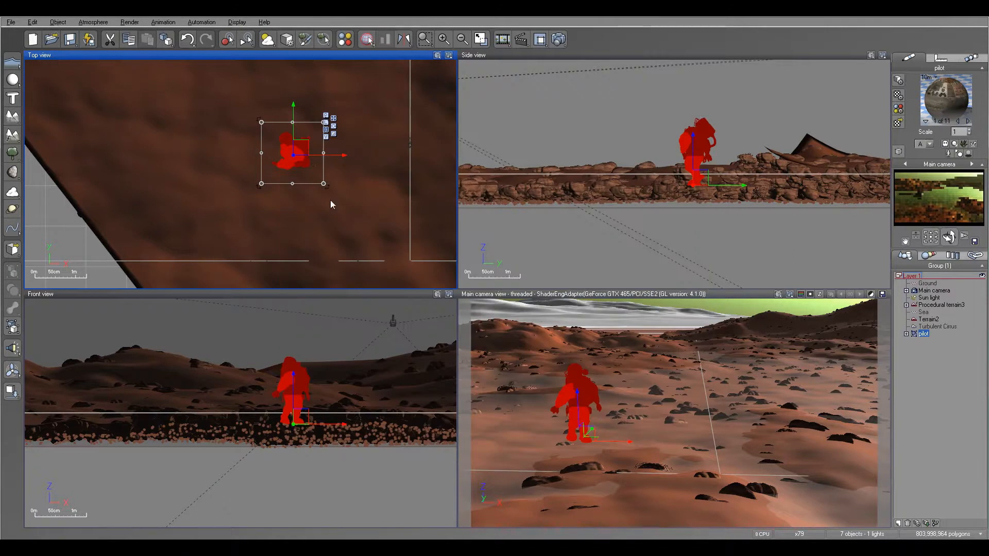
- Rotate the pilot slightly about its vertical axis
left_click_drag(329, 189, 335, 186)
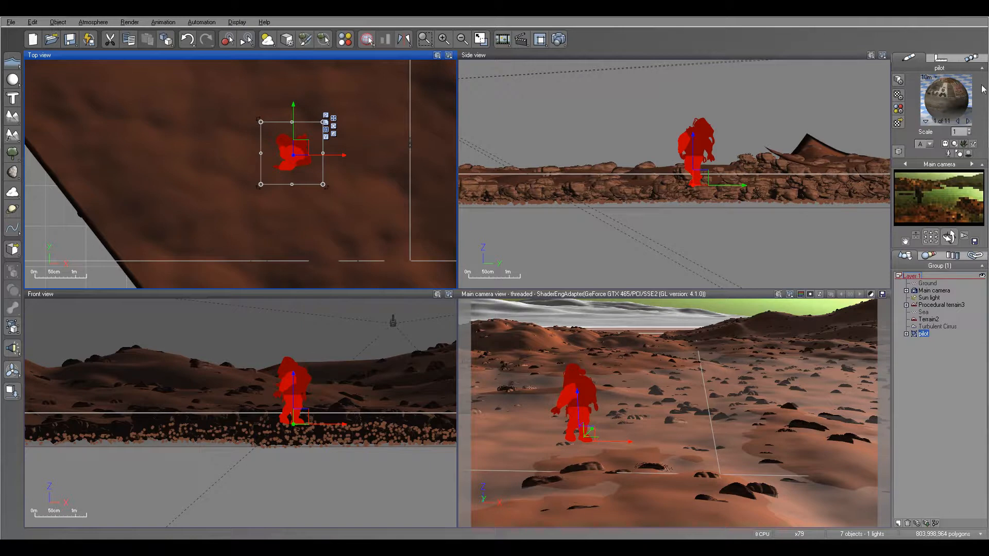
- Open the pilot's DenBottom:0 material for editing and reset its bump production function
double_click(951, 92)
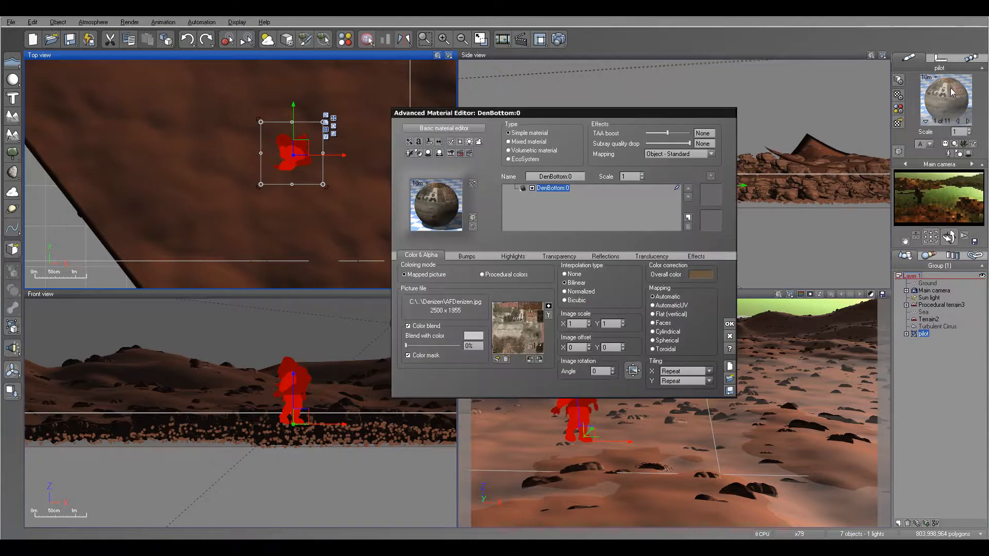
left_click(480, 257)
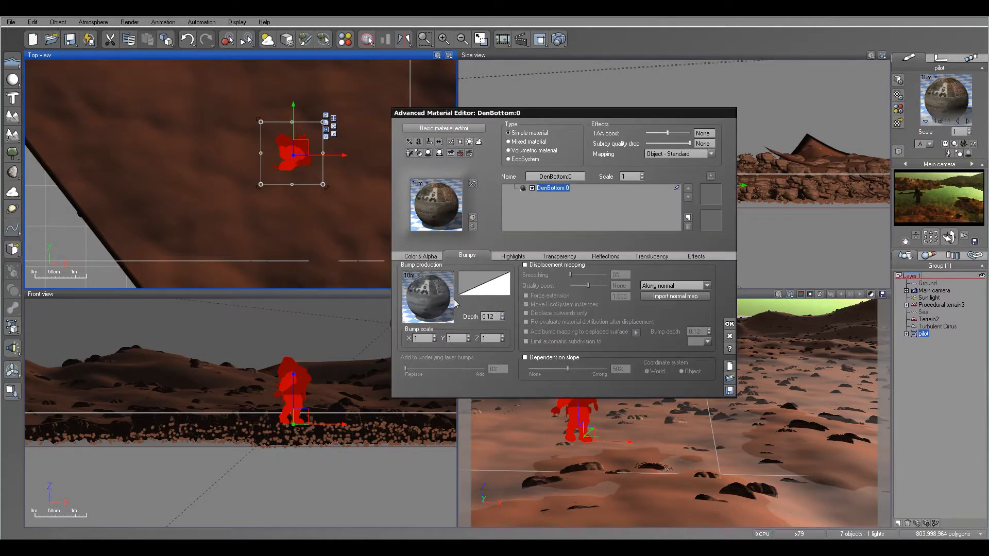
right_click(437, 295)
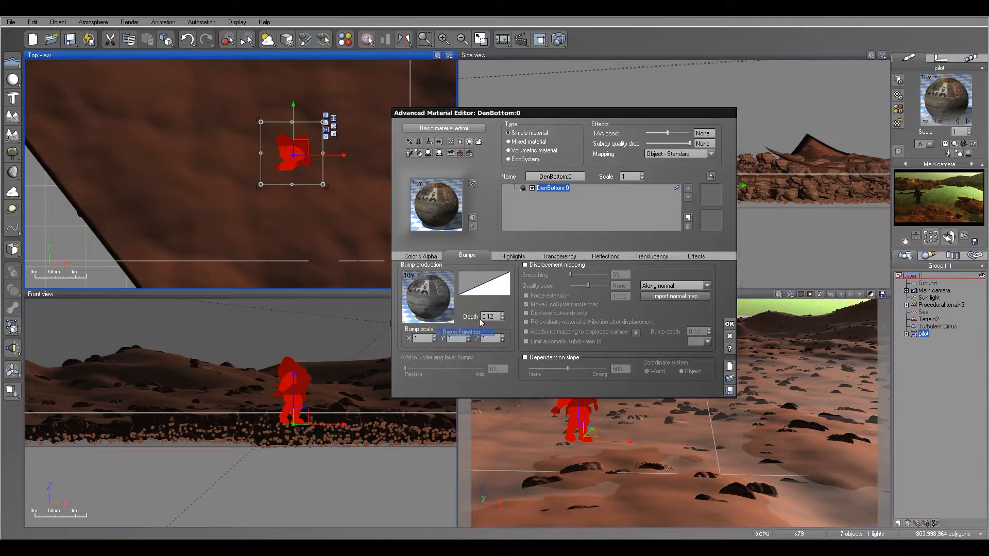
left_click(461, 332)
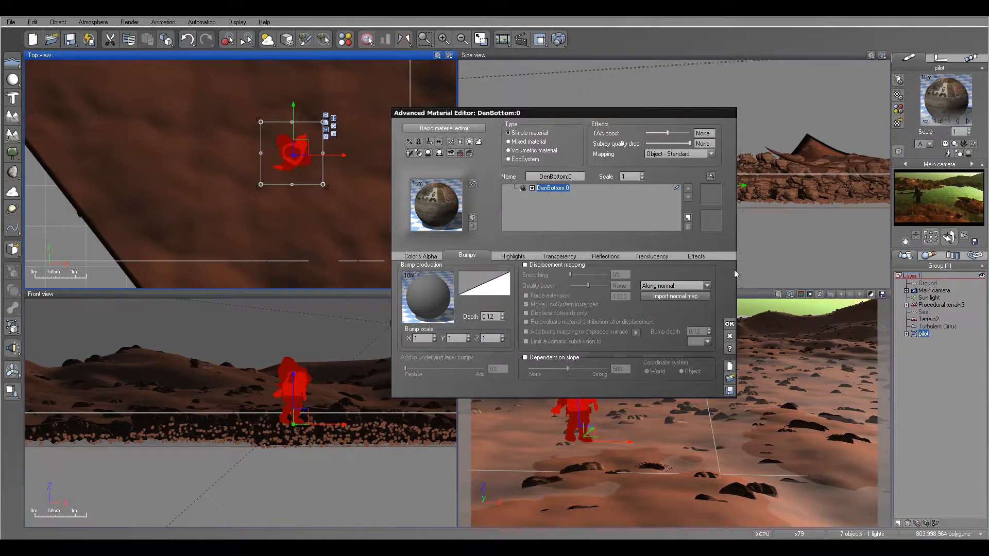
- Switch to the pilot's ULDenHelMet material and reset its bump production function
left_click(968, 121)
left_click(968, 123)
right_click(416, 294)
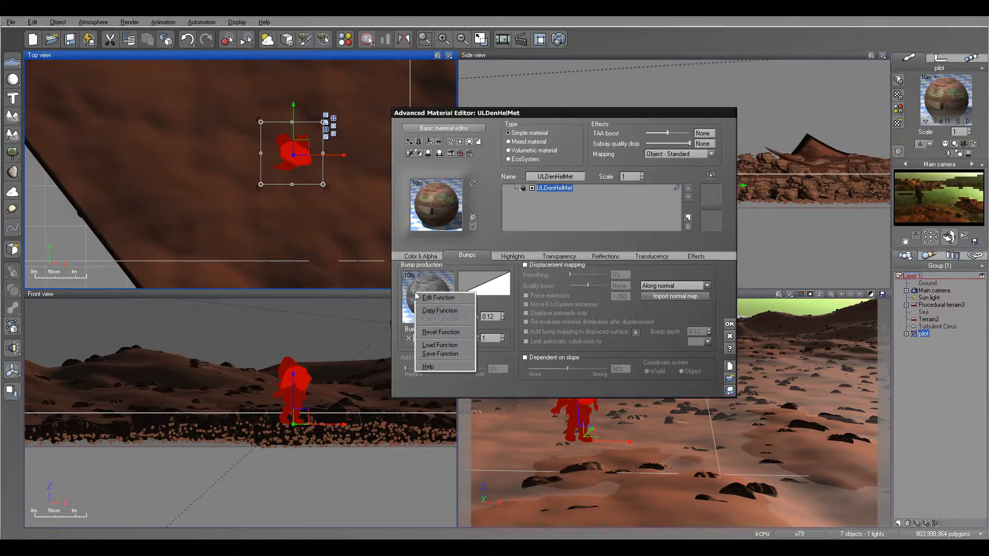
left_click(441, 332)
- Advance to the pilot's ULDenBreather material and reset its bump production function
left_click(969, 122)
left_click(968, 122)
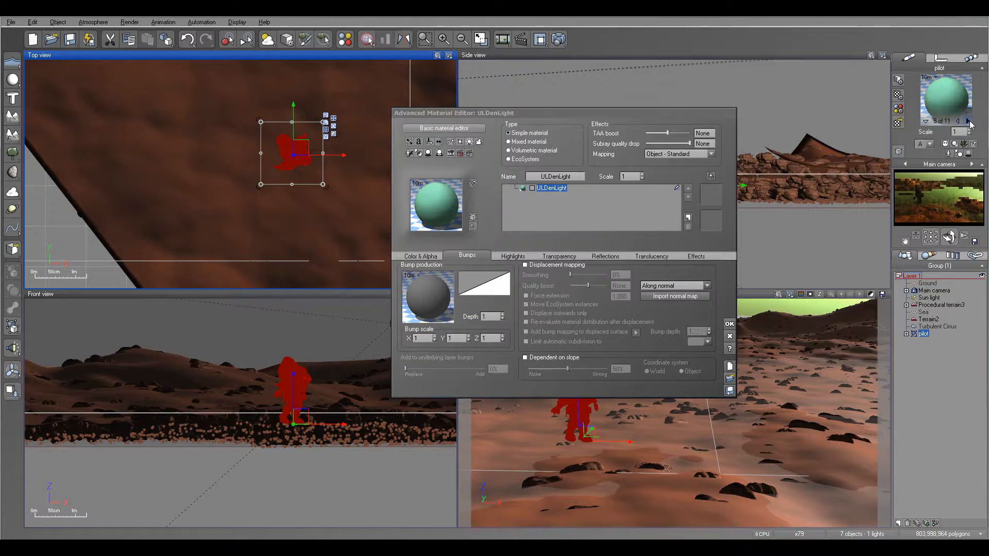
left_click(968, 122)
right_click(424, 289)
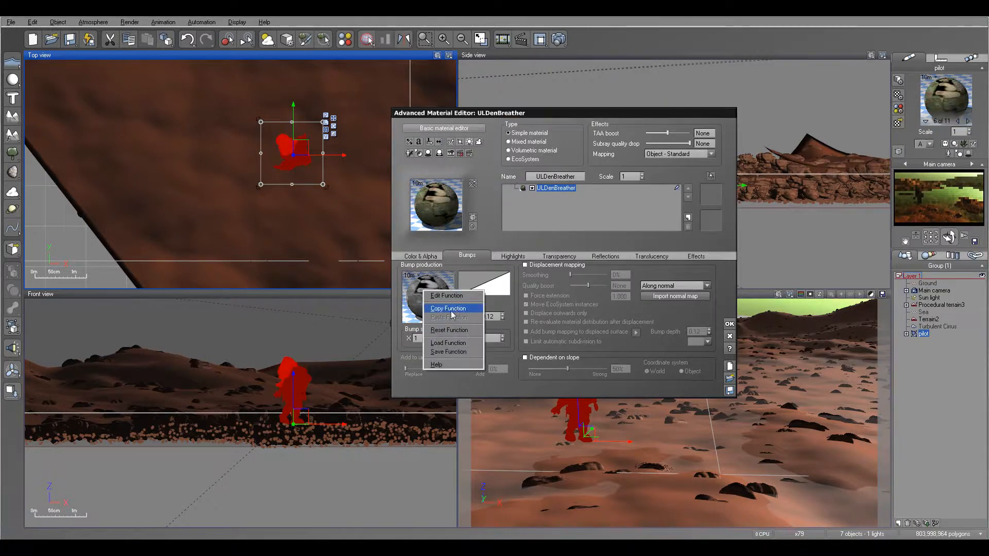
left_click(442, 332)
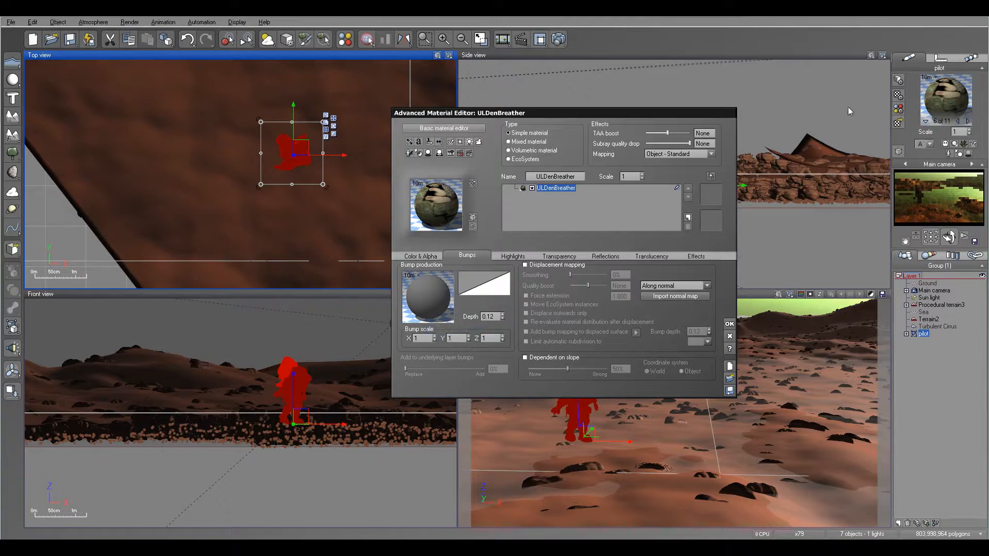
- Advance to the pilot's DenSealandParts:0 material and reset its bump production function
left_click(968, 122)
left_click(969, 122)
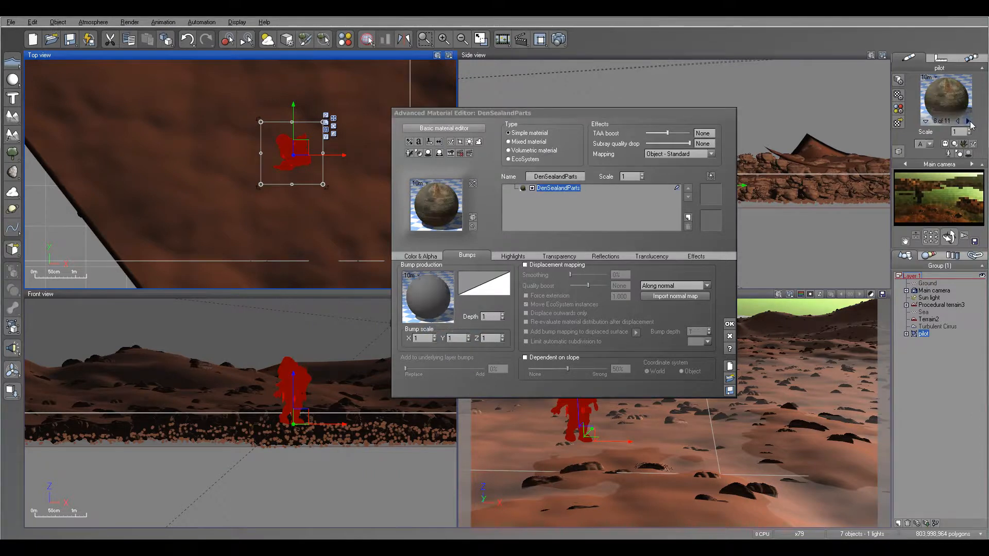
right_click(436, 298)
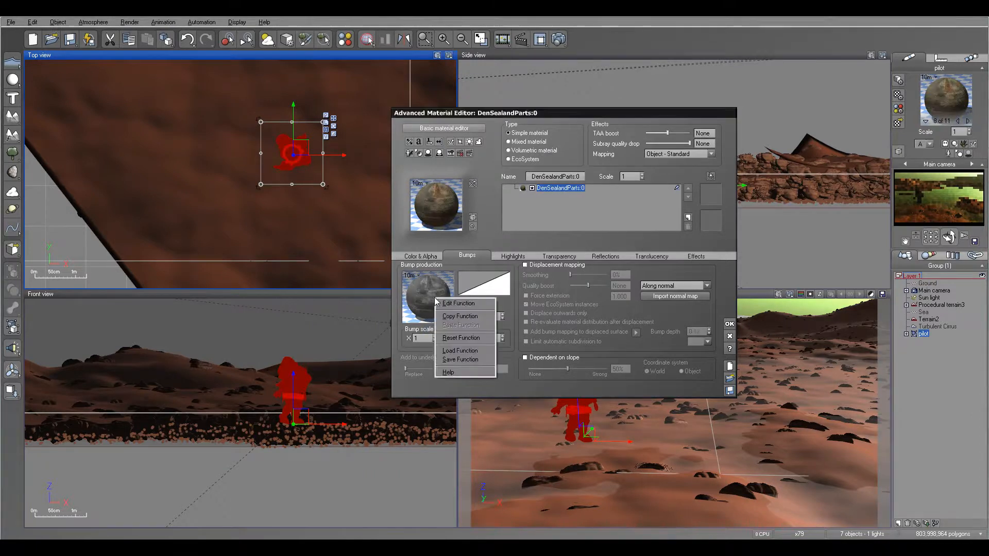
left_click(471, 339)
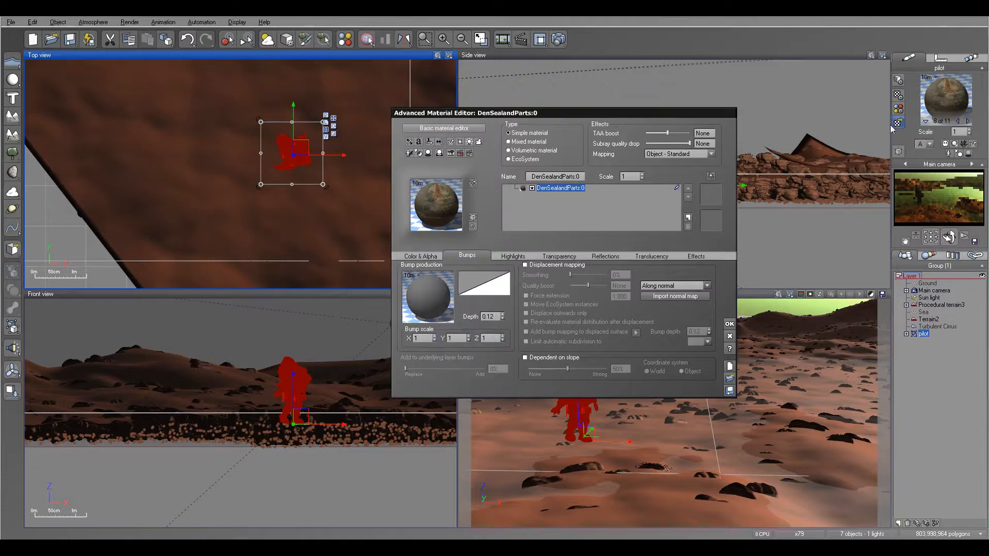
- Go to the pilot's last material, DenSealandParts, and reset its bump production function
left_click(968, 122)
left_click(968, 122)
left_click(968, 123)
right_click(430, 300)
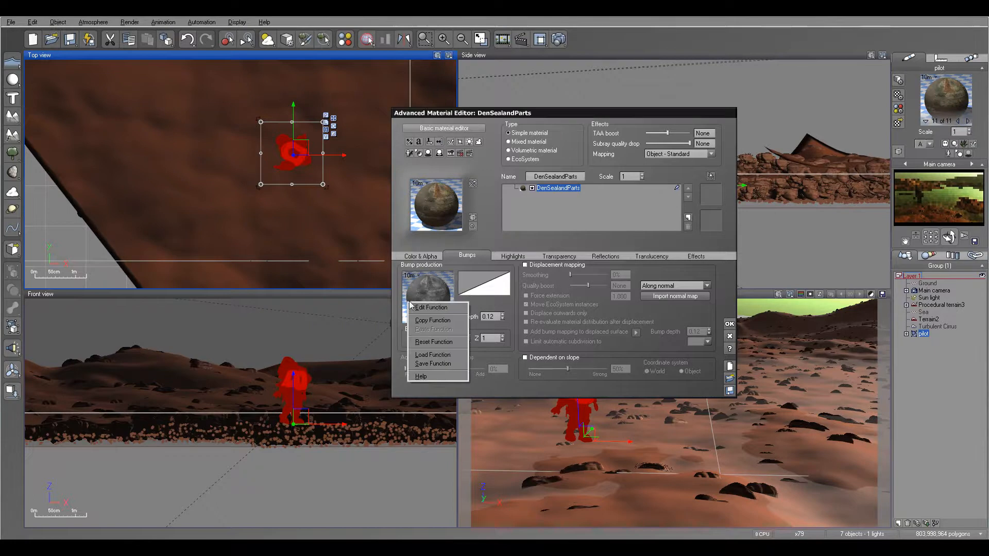
left_click(431, 345)
- Switch to the pilot's ULDenGlass material and set its global transparency to 91% and refraction index to 1.2
left_click(968, 122)
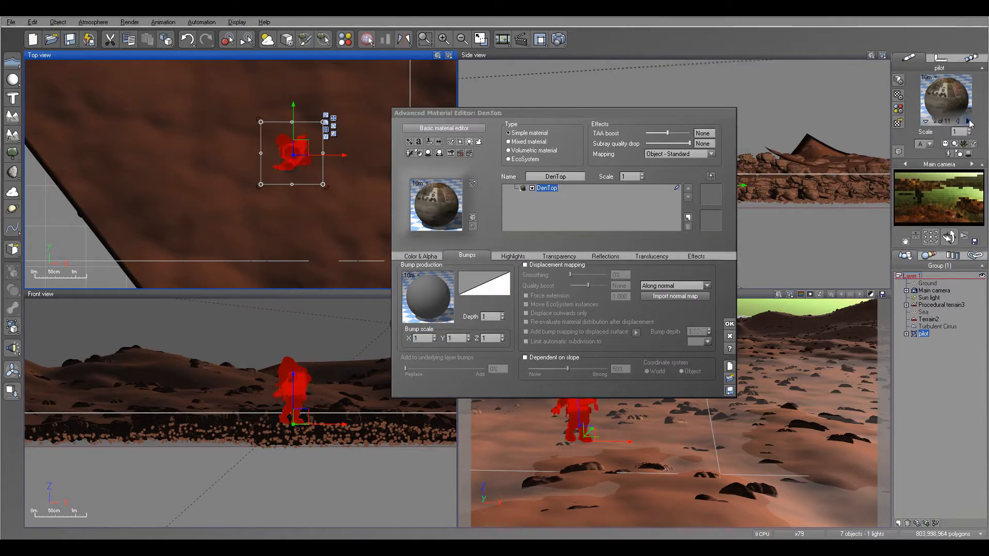
left_click(968, 122)
left_click(968, 122)
left_click(968, 122)
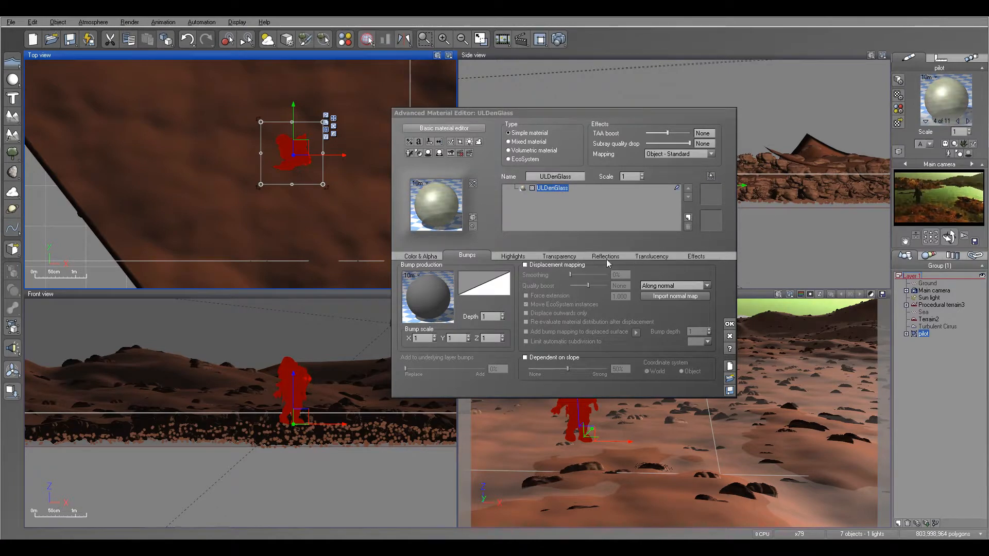
left_click(561, 257)
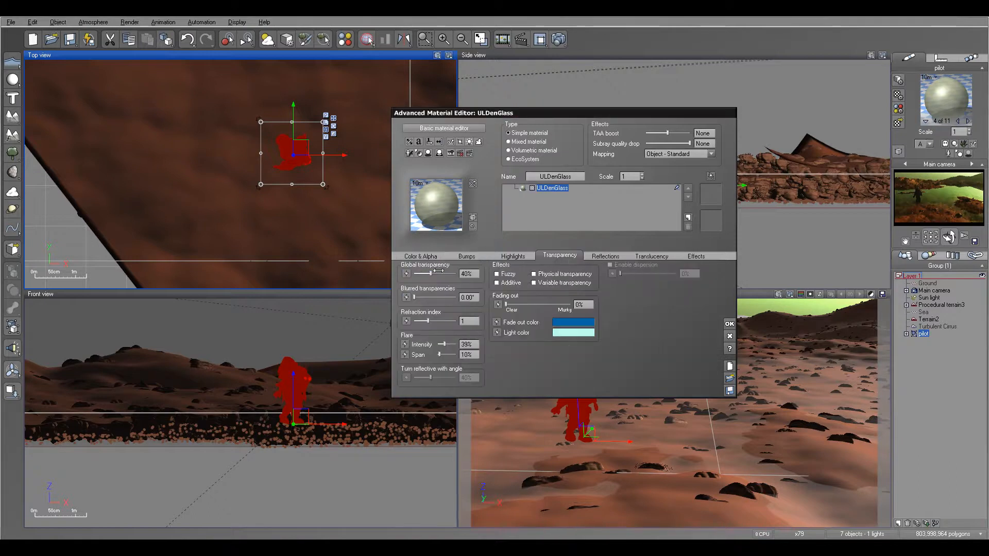
left_click_drag(458, 271, 460, 275)
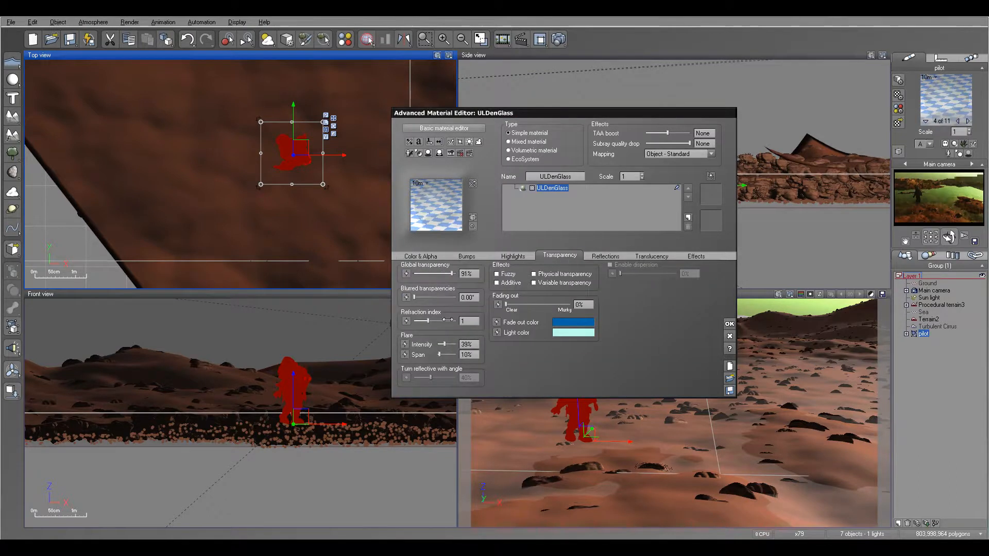
left_click_drag(434, 320, 440, 320)
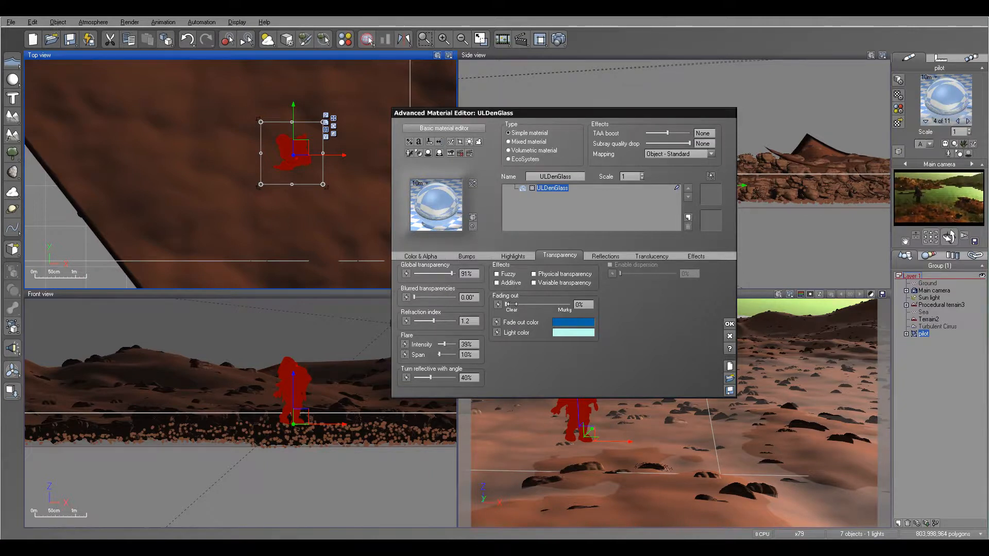
- Set the ULDenGlass material's fading out to 34% and its turn reflective with angle to 44%
left_click_drag(520, 304, 533, 303)
left_click_drag(430, 377, 432, 377)
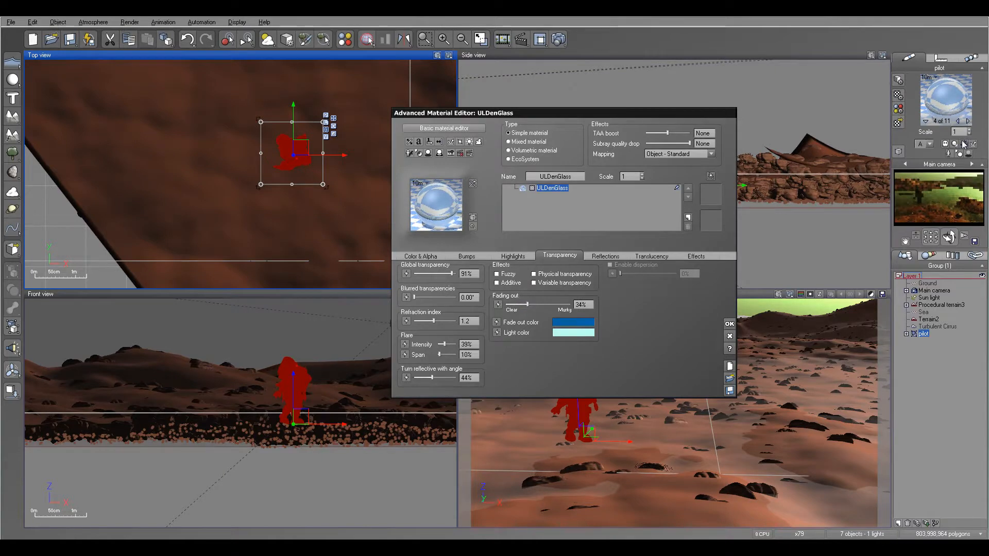
- Advance to the pilot's ULDenLight material, set its global transparency to 64% and raise its refraction index
left_click(968, 121)
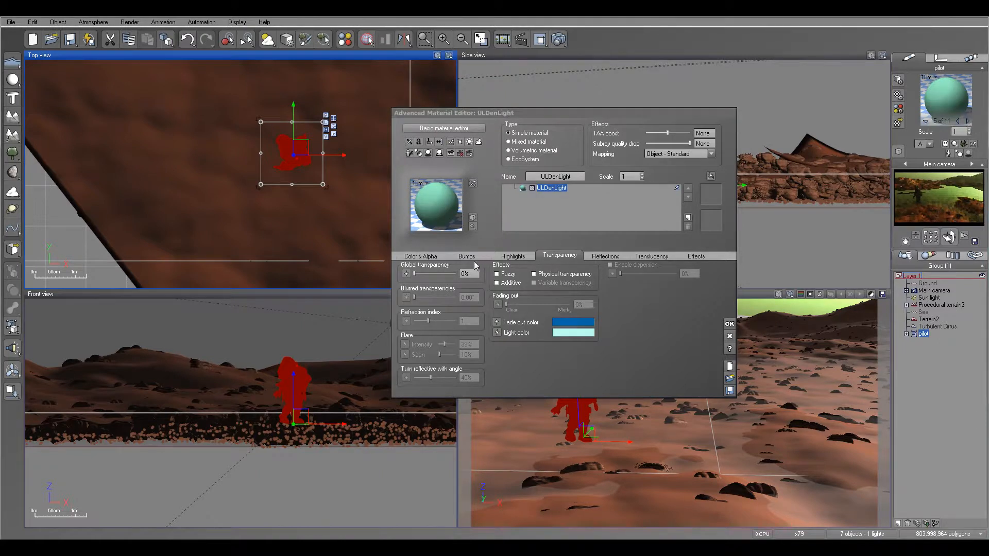
left_click_drag(415, 274, 440, 273)
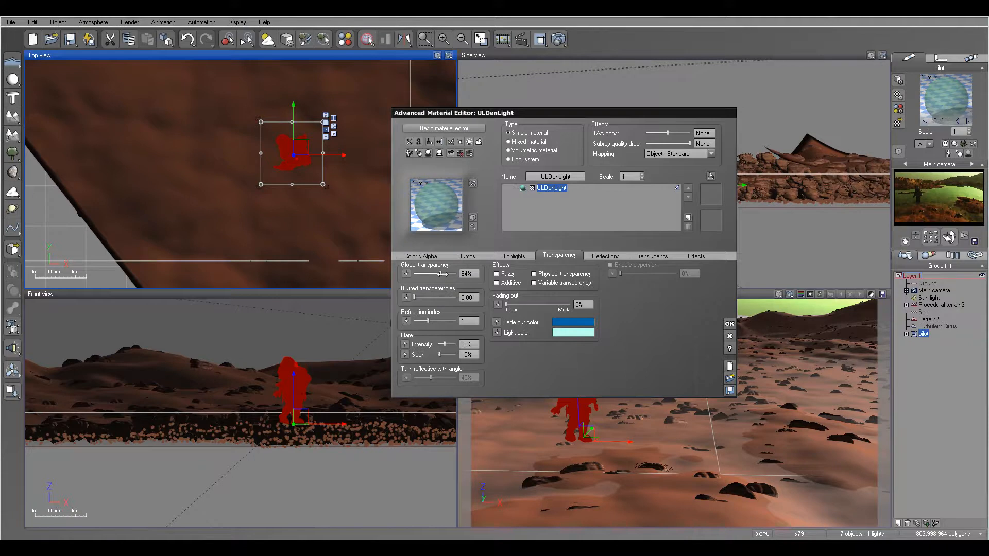
left_click_drag(428, 320, 436, 321)
- Set the ULDenLight material's luminous lighting to 38% and accept the material changes
left_click(703, 256)
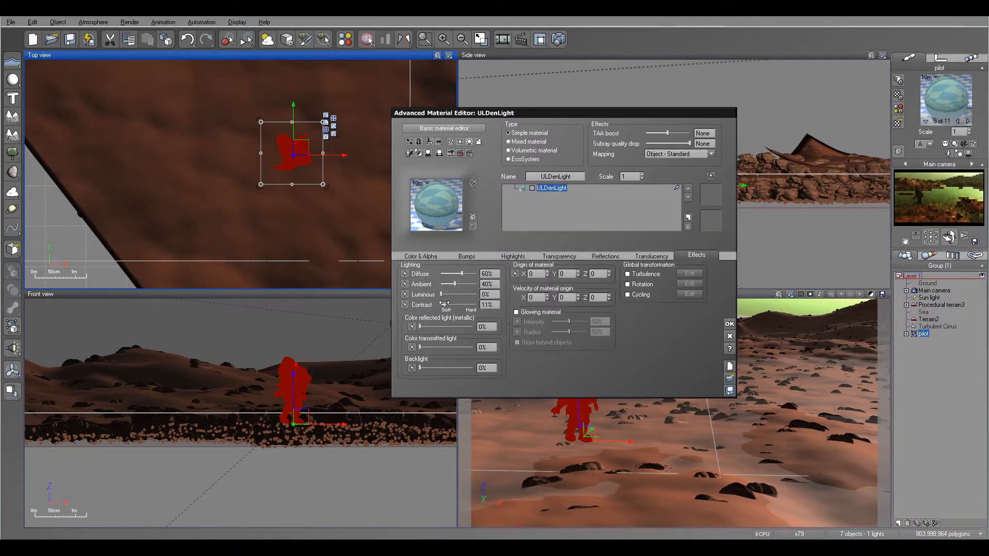
left_click_drag(445, 296, 459, 295)
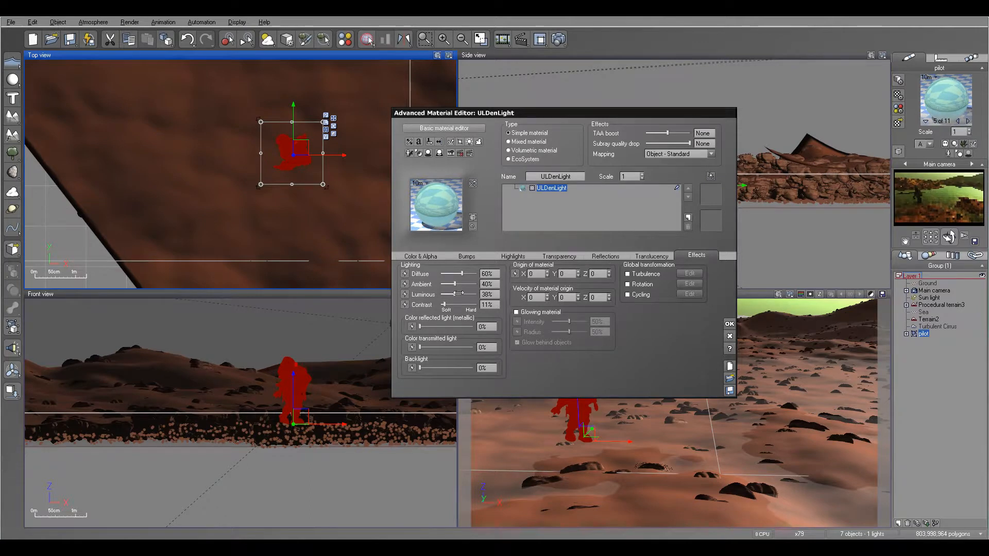
left_click(730, 324)
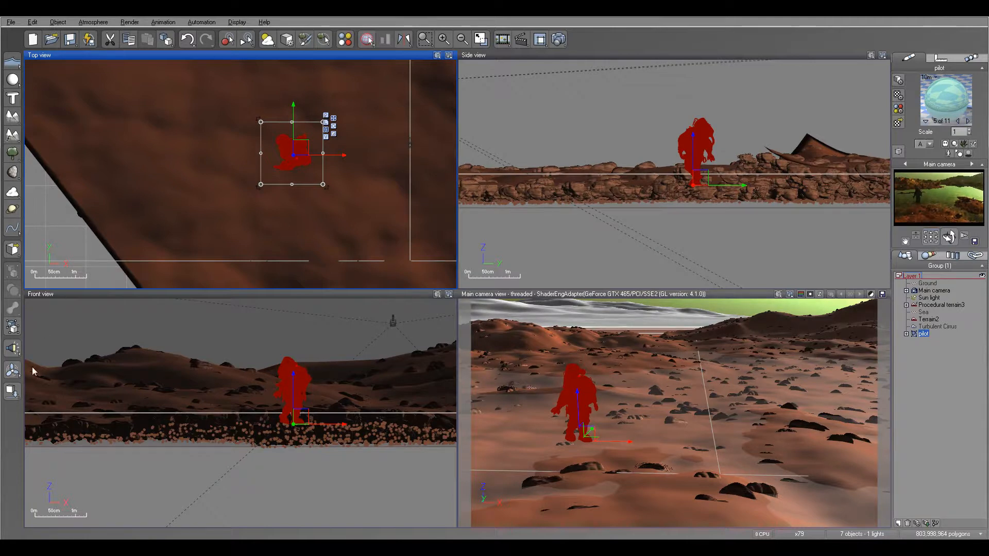
- Add a quadratic light to the scene and position it beside the main camera, behind the pilot
left_click(11, 345)
left_click(48, 354)
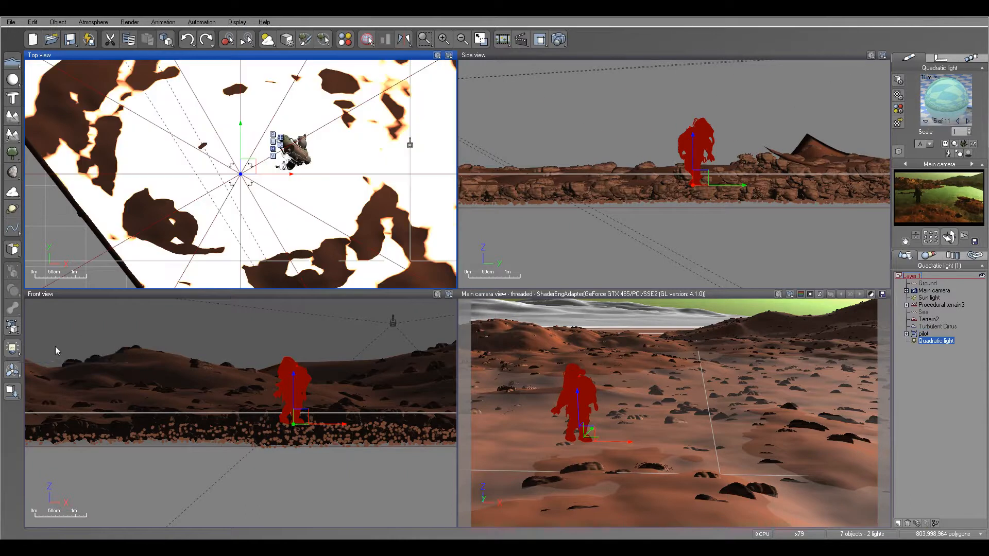
left_click_drag(681, 166, 584, 111)
right_click_drag(647, 159, 721, 188)
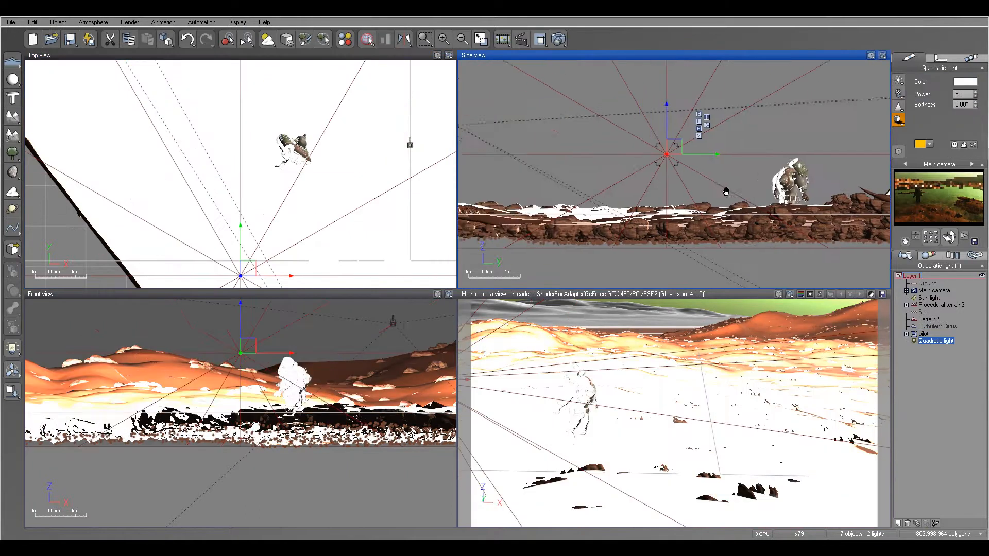
scroll(720, 187, "down", 3)
scroll(721, 188, "down", 2)
left_click_drag(715, 172, 679, 173)
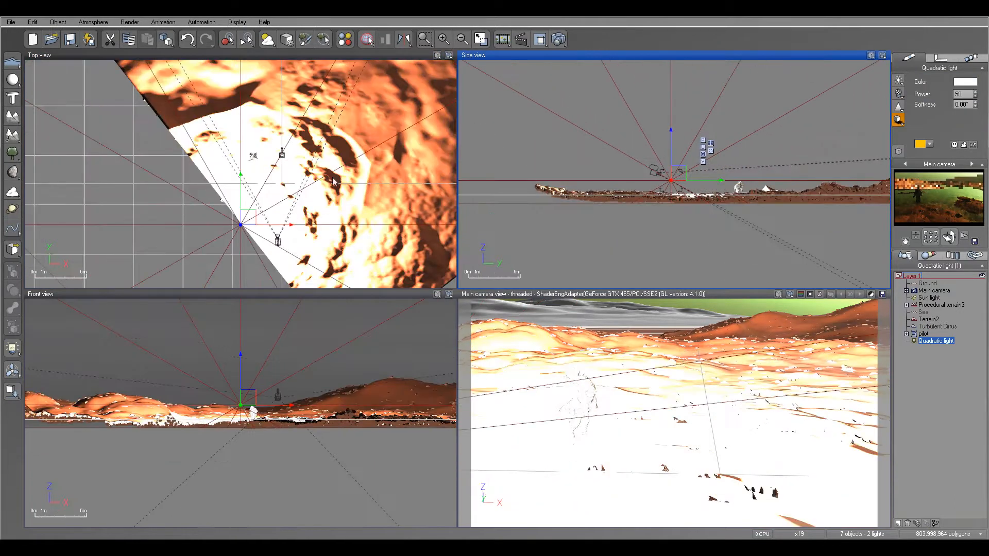
left_click_drag(239, 217, 268, 222)
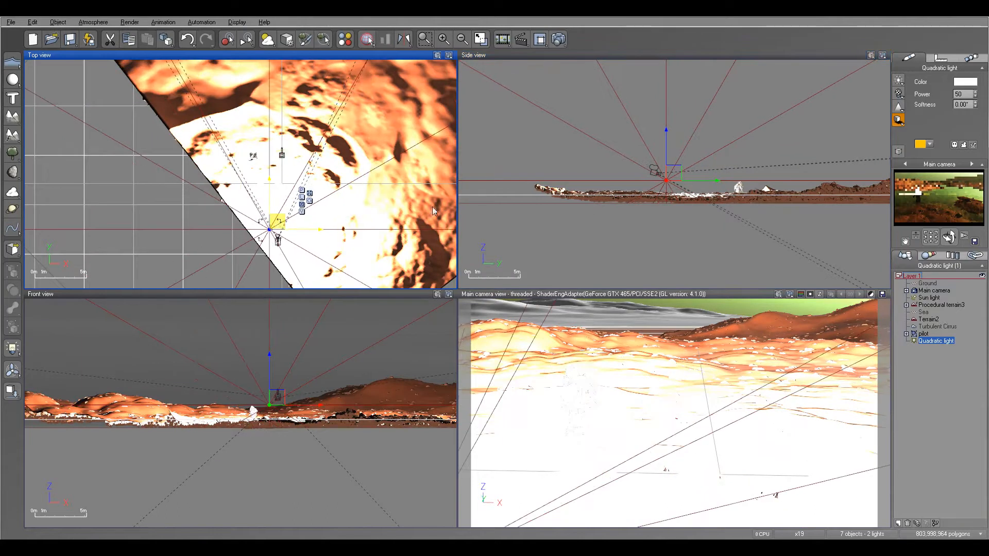
- Restrict the quadratic light's influence to only marked objects, marking just the pilot
right_click(936, 344)
left_click(935, 304)
left_click(575, 123)
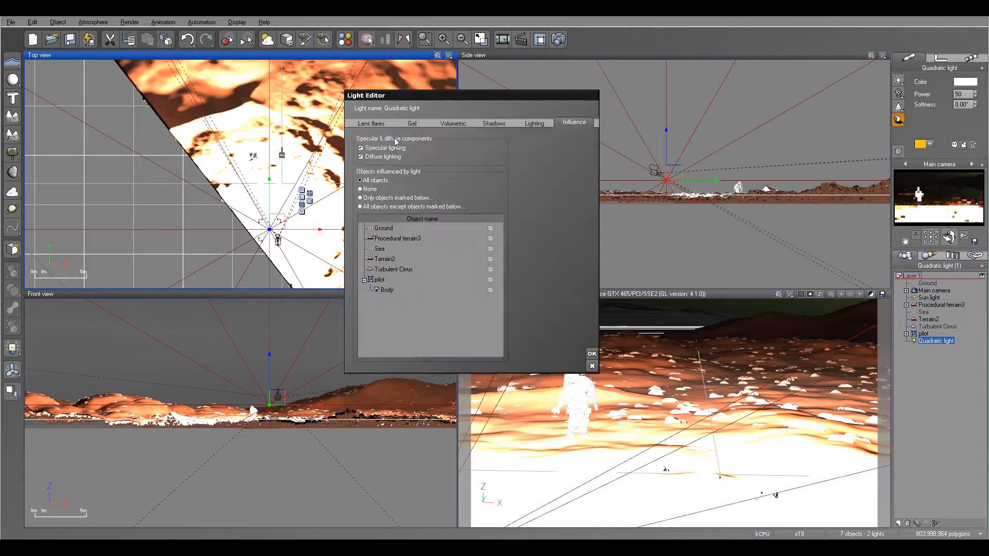
left_click(370, 189)
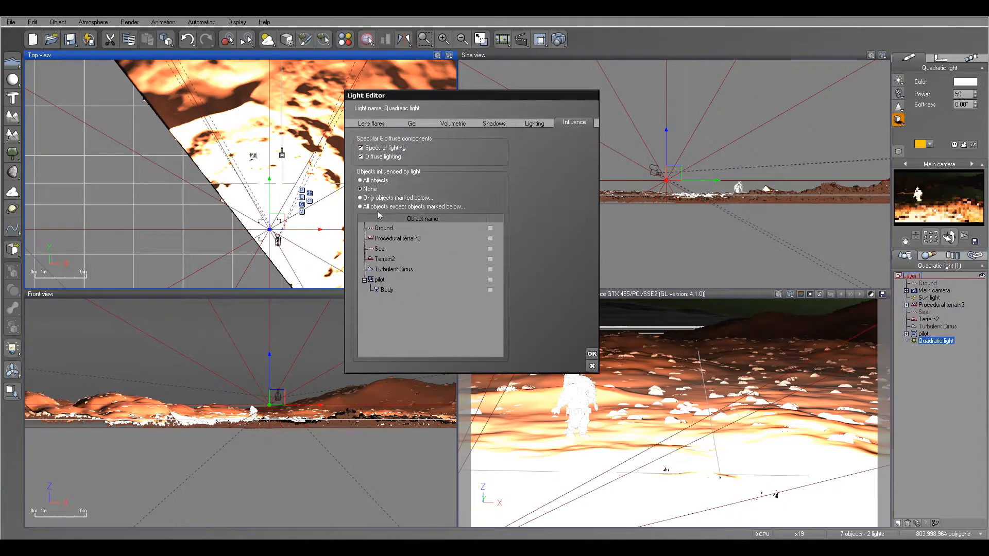
left_click(372, 200)
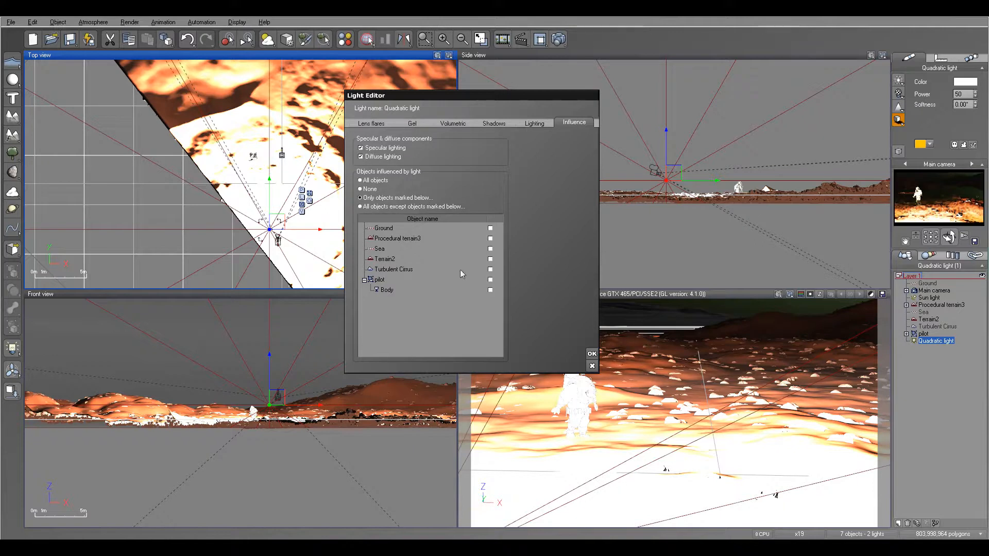
left_click(490, 280)
left_click(591, 353)
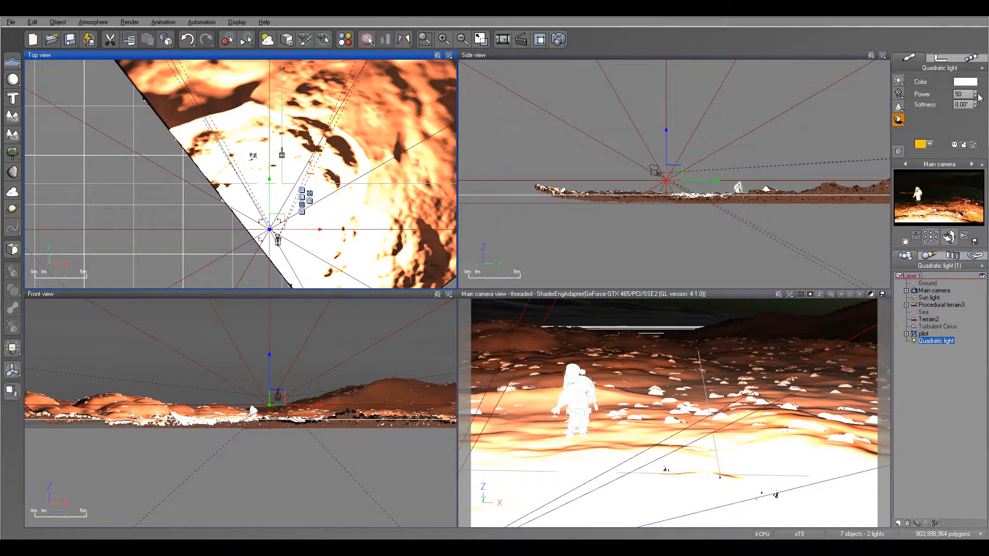
- Set the quadratic light's power to 5 and test-render the scene, ignoring the luminous material issue
left_click_drag(975, 96, 975, 119)
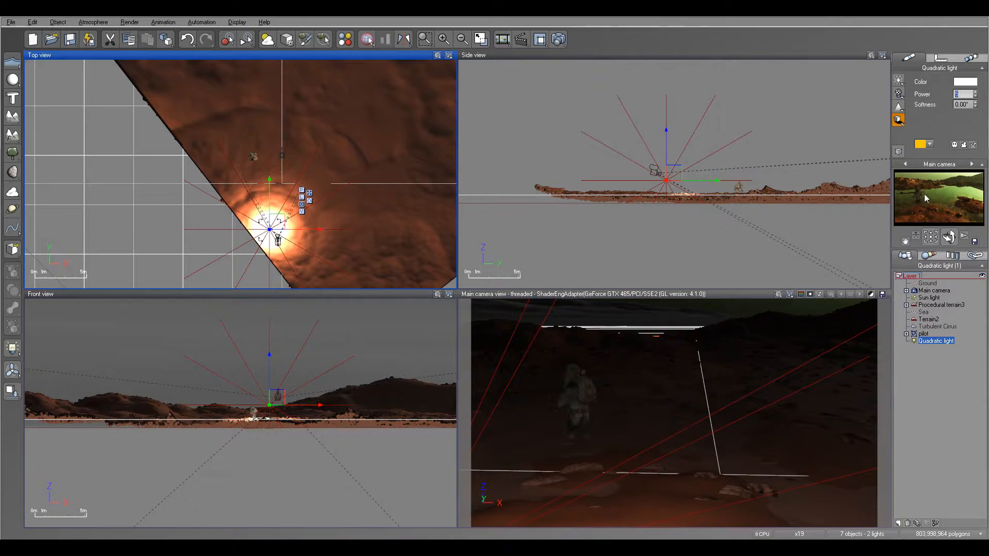
left_click(555, 38)
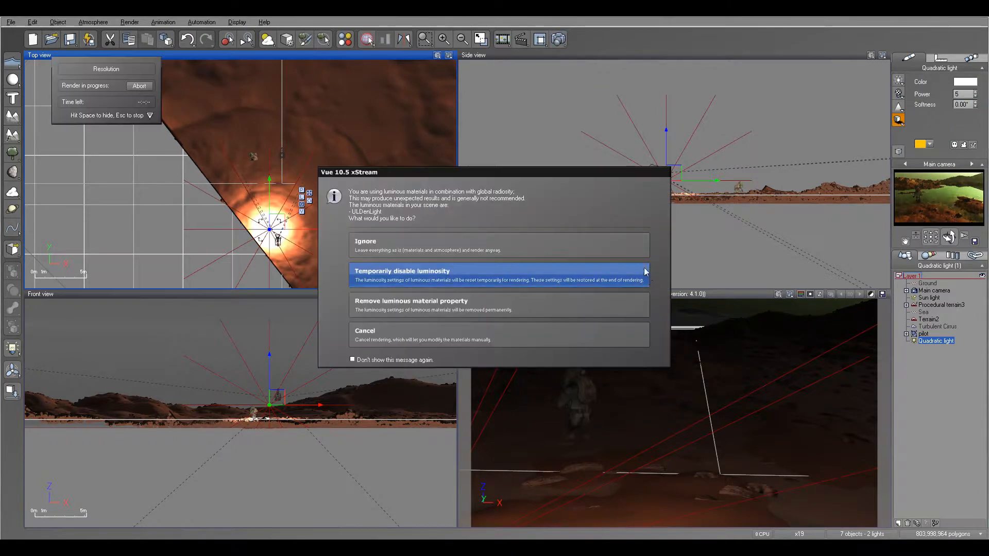
left_click(406, 247)
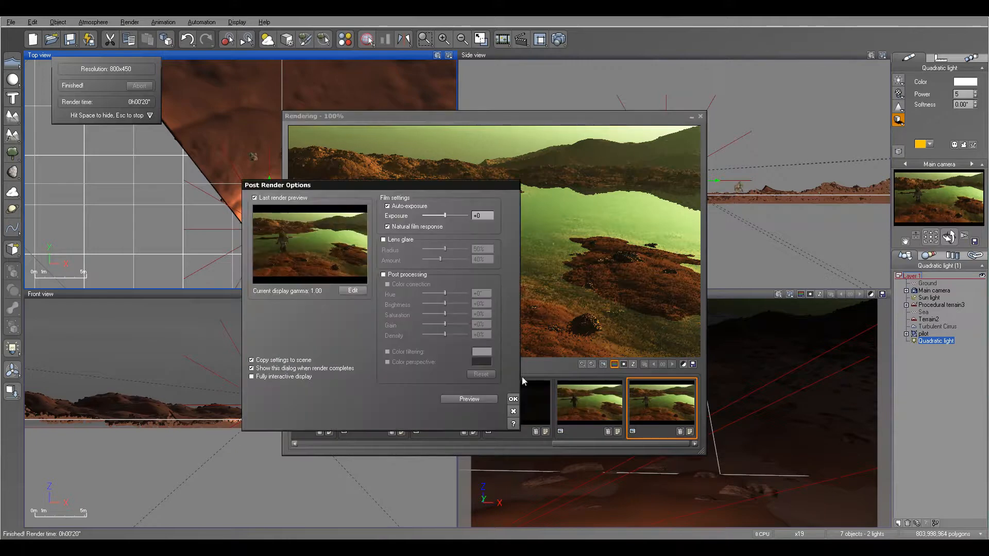
left_click(513, 399)
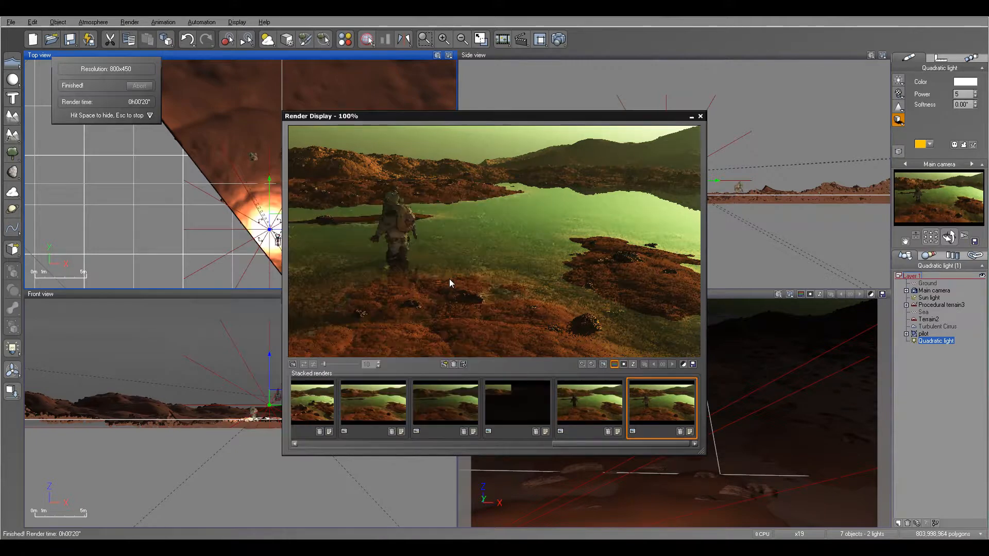
left_click(700, 117)
- Move the quadratic light farther behind the main camera, slightly higher and offset toward positive X
left_click_drag(662, 165, 625, 167)
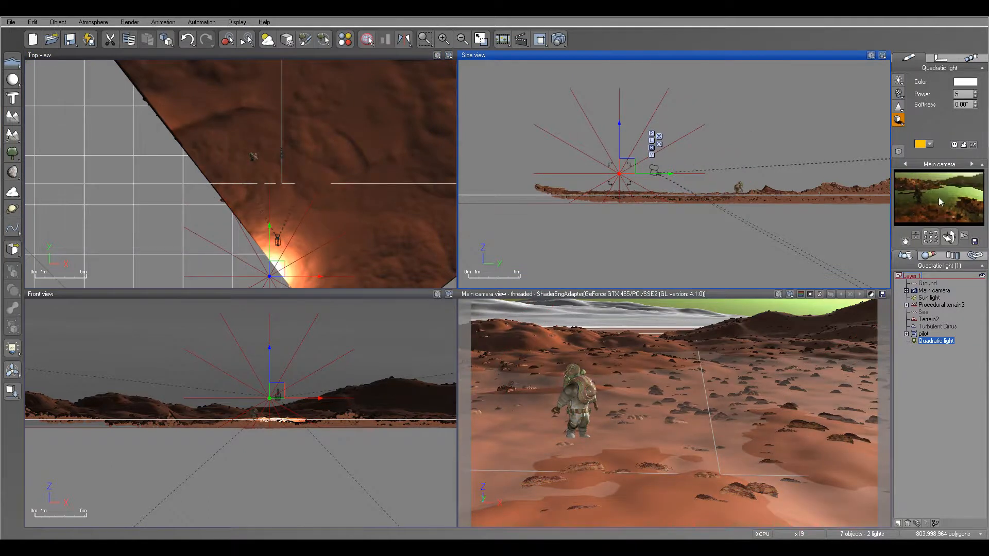
left_click_drag(624, 166, 621, 163)
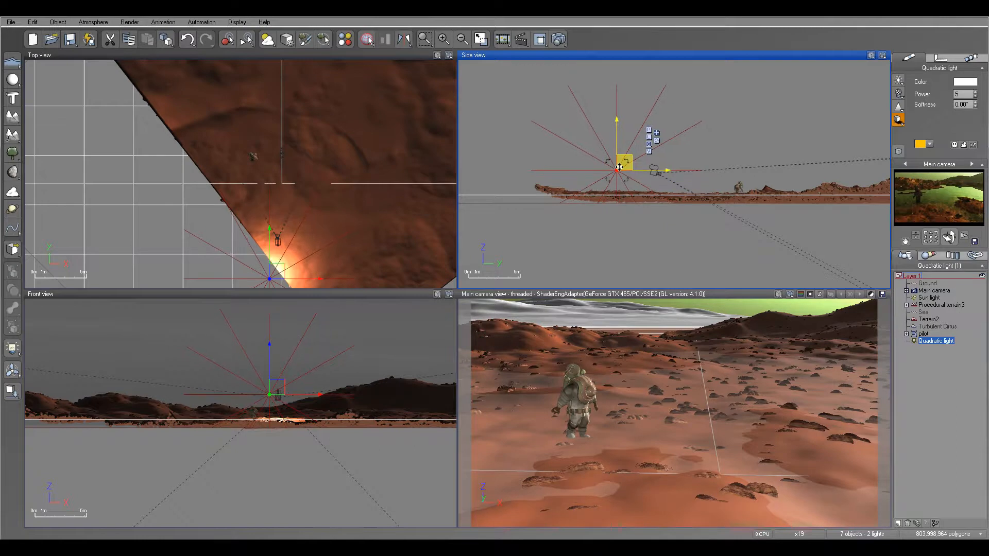
right_click_drag(390, 210, 371, 128)
left_click_drag(259, 191, 293, 192)
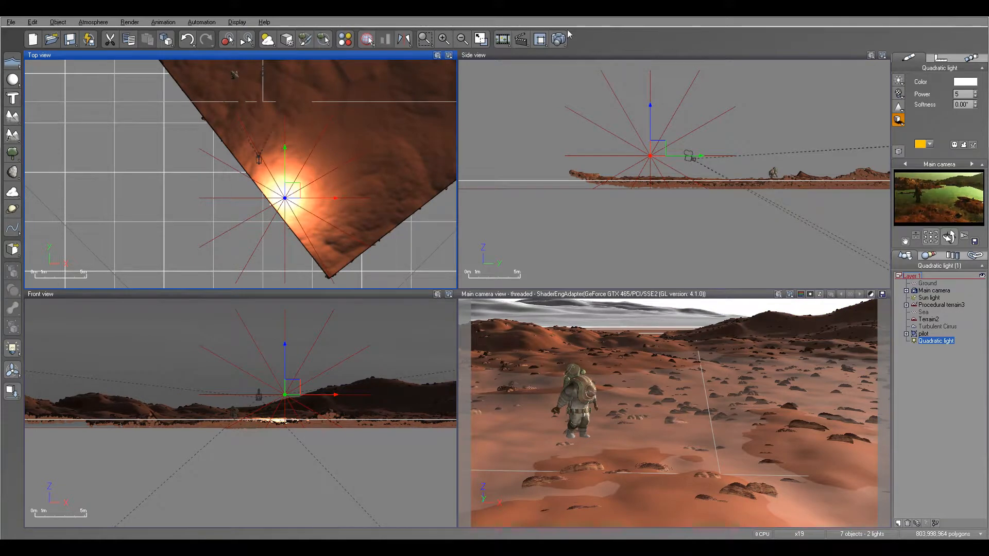
- Render the scene again with the repositioned light, leaving the luminous material as is, and review the image
left_click(558, 39)
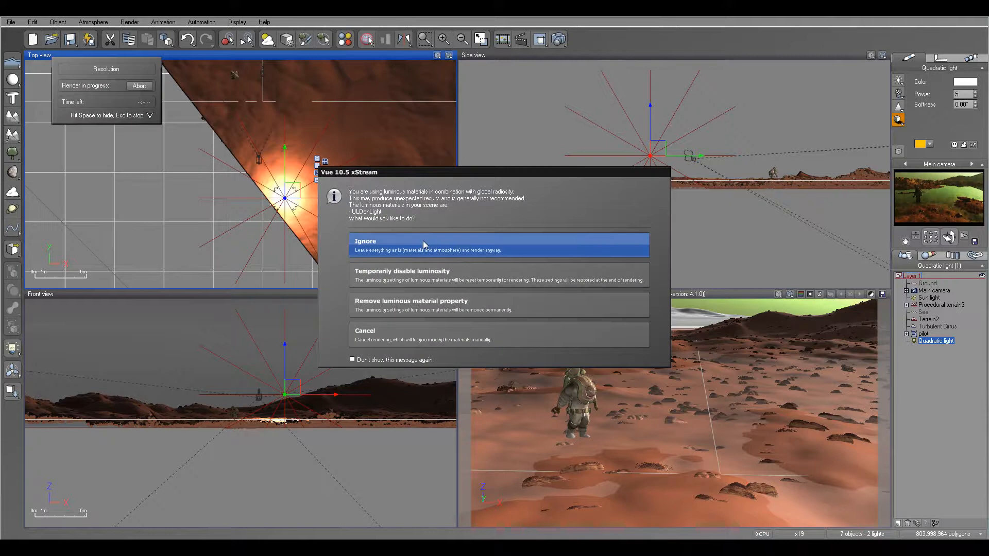
left_click(424, 244)
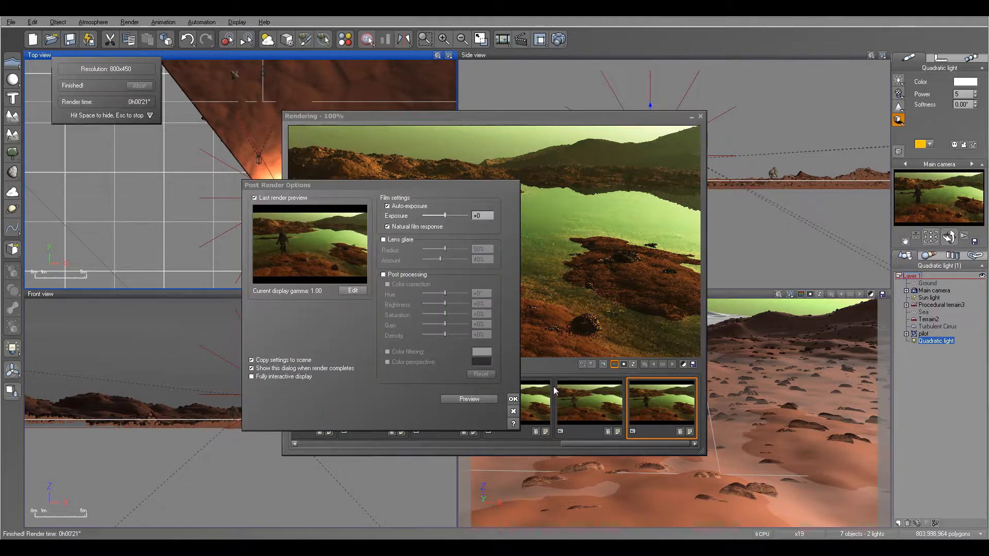
left_click(512, 402)
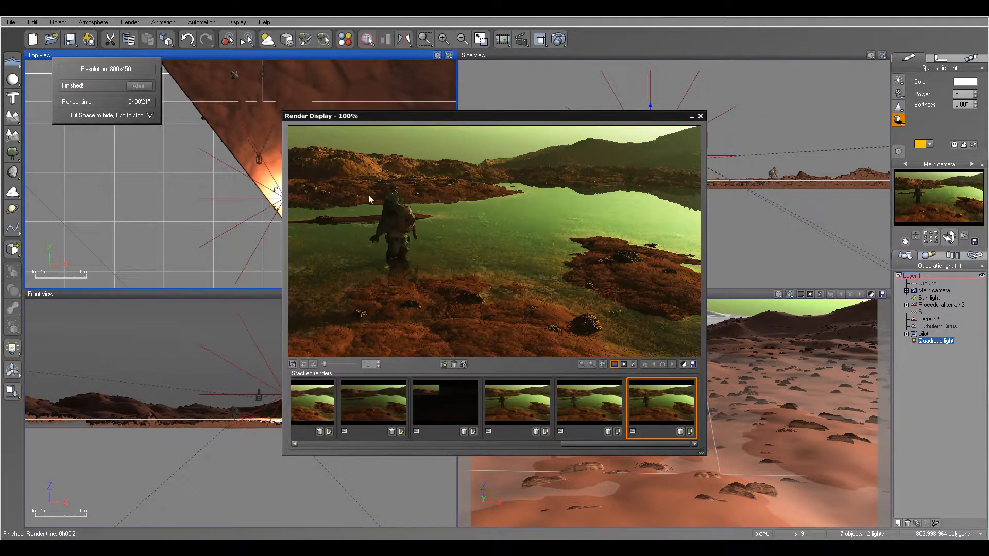
left_click(701, 116)
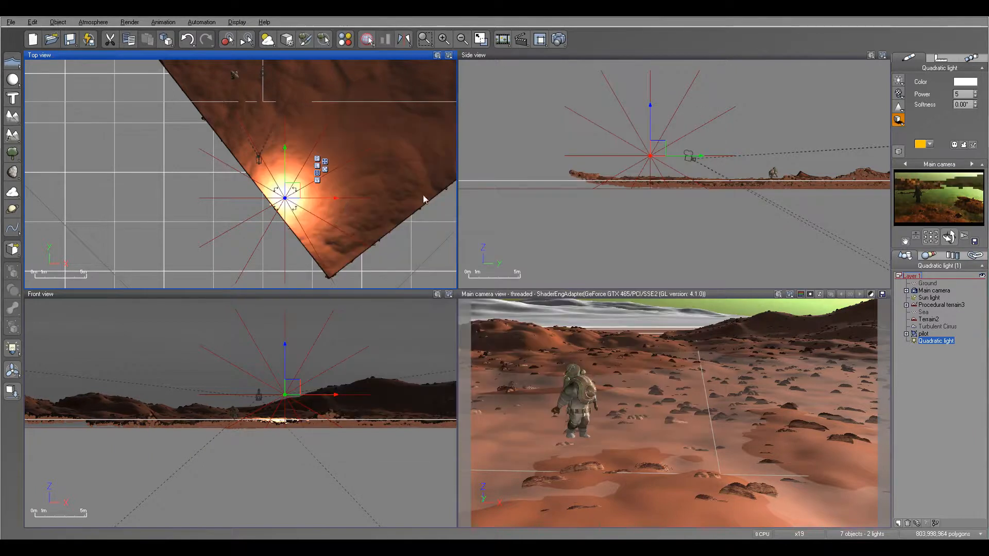
left_click(929, 319)
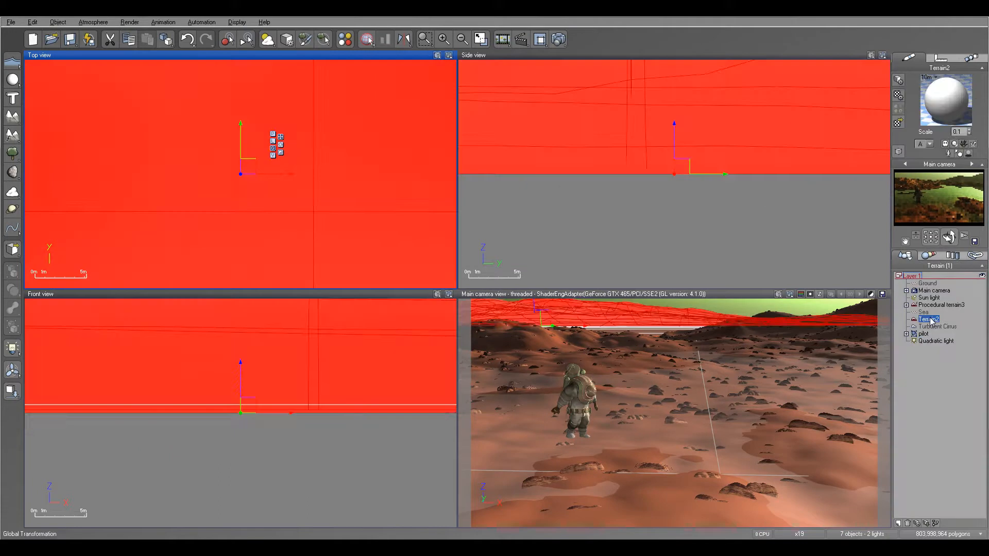
key("ctrl+c")
key("ctrl+v")
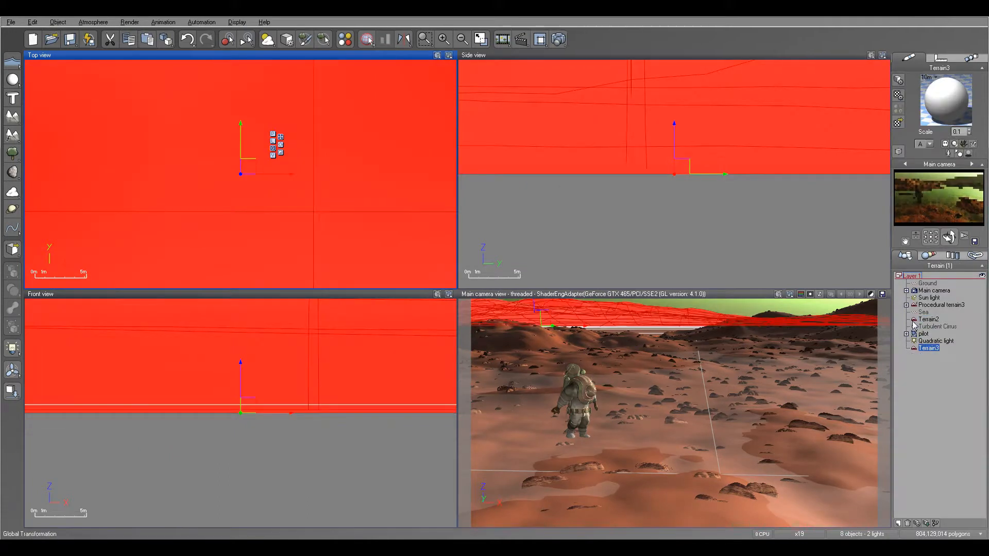
right_click_drag(314, 204, 347, 185)
scroll(349, 186, "down", 6)
scroll(349, 186, "down", 12)
right_click_drag(391, 230, 385, 119)
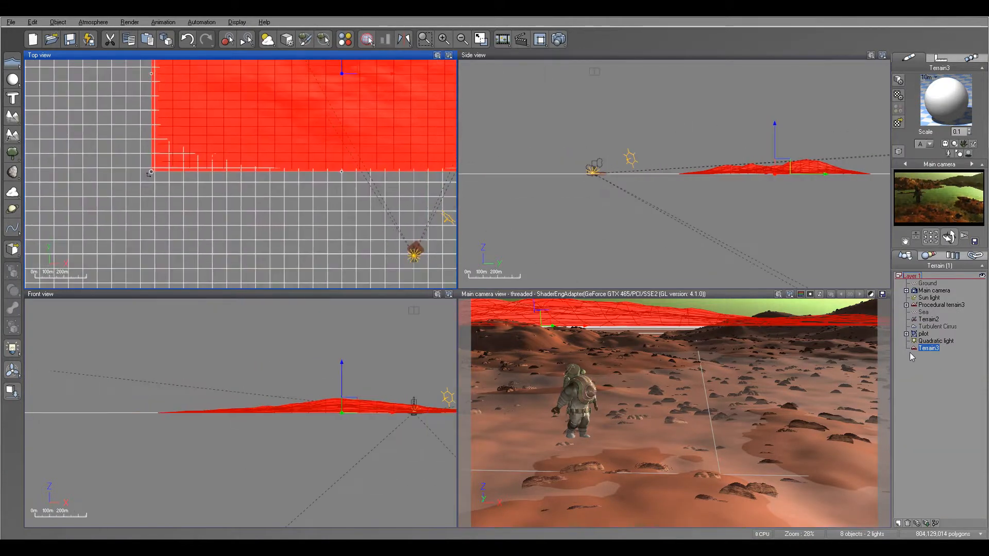
key("Delete")
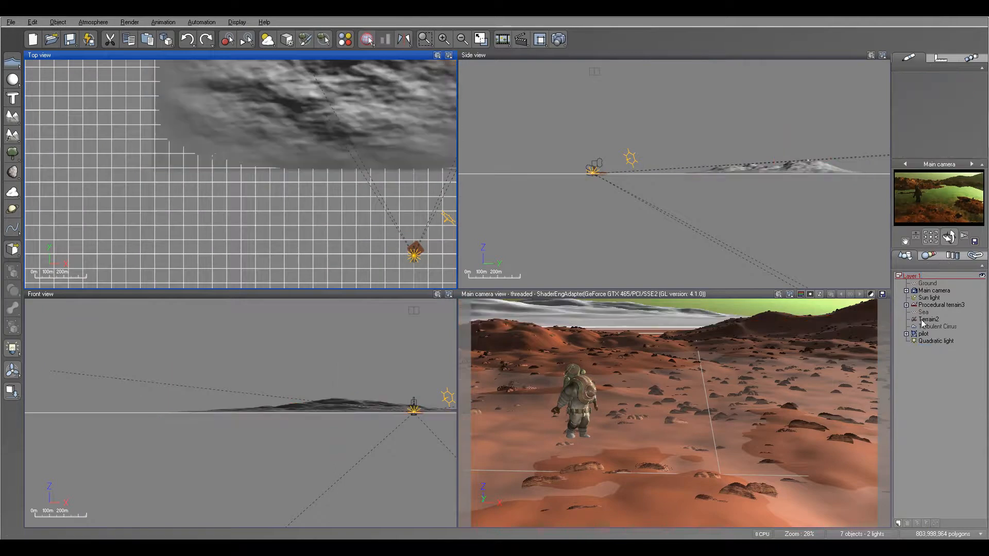
- Duplicate Procedural terrain3 and shift the copy toward positive X and negative Y, overlapping the original terrain
left_click(937, 305)
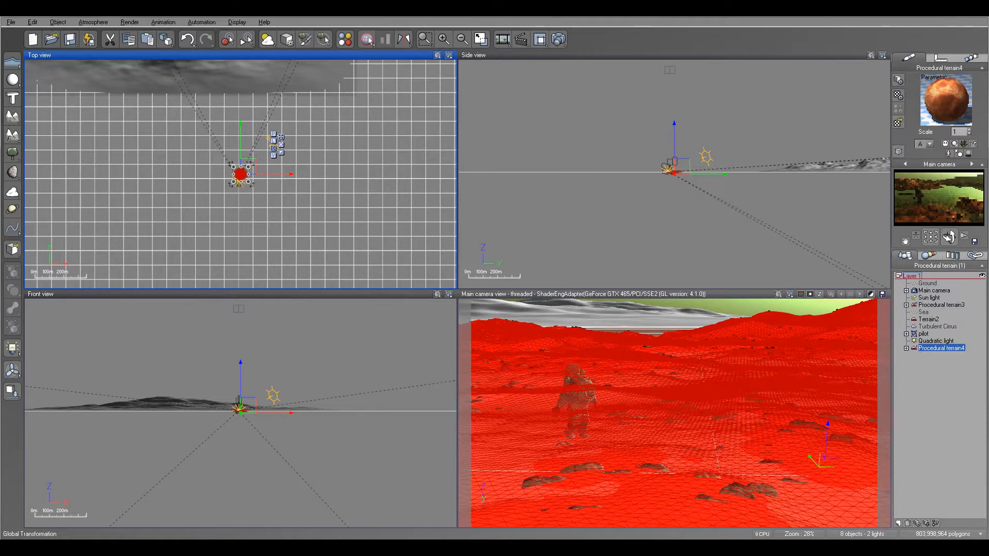
right_click_drag(192, 173, 247, 174)
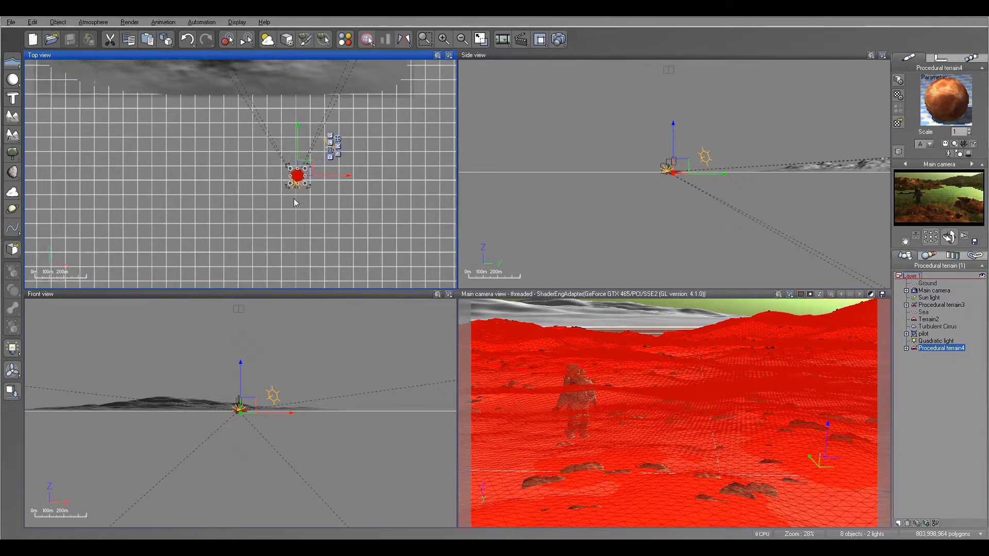
scroll(302, 201, "up", 8)
right_click_drag(302, 72, 389, 241)
scroll(389, 240, "up", 4)
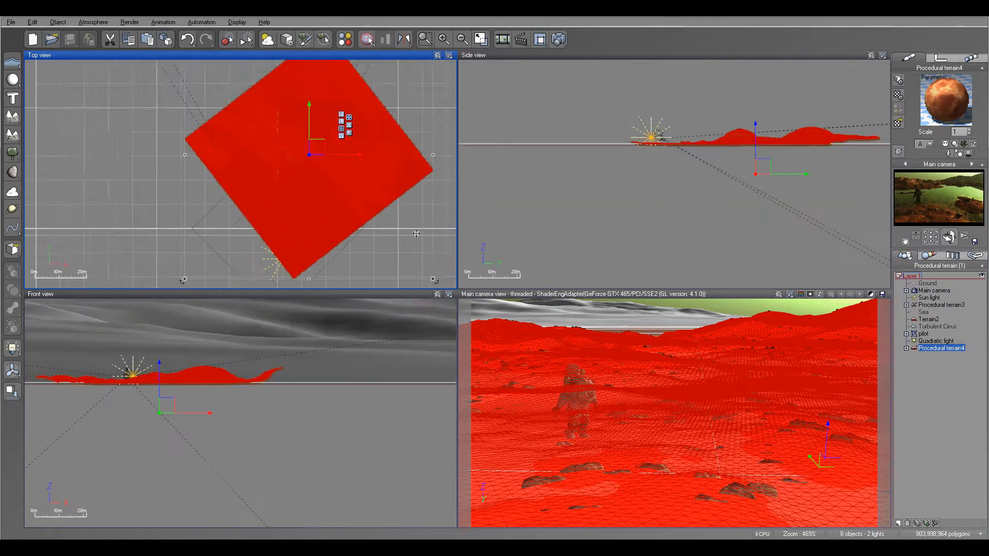
left_click_drag(310, 122, 323, 139)
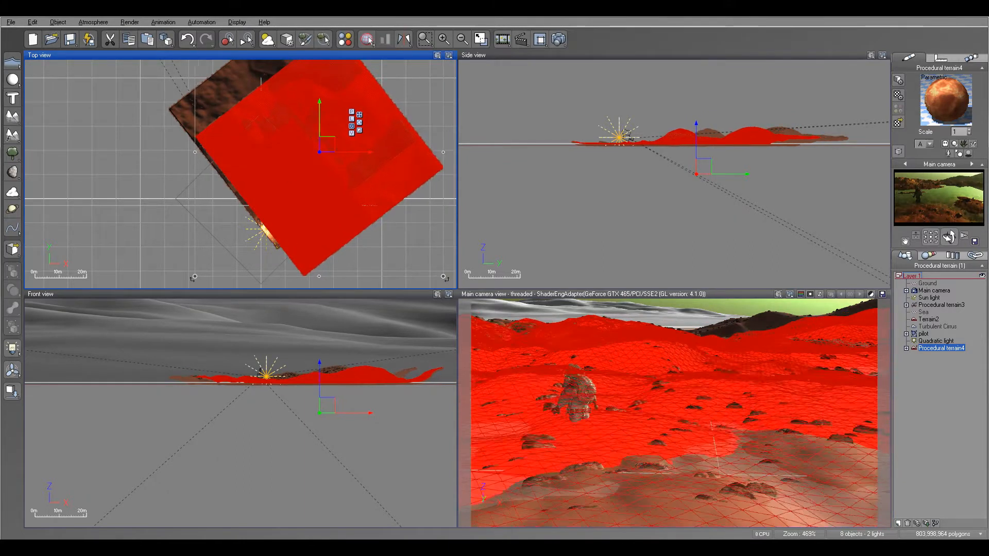
left_click(976, 196)
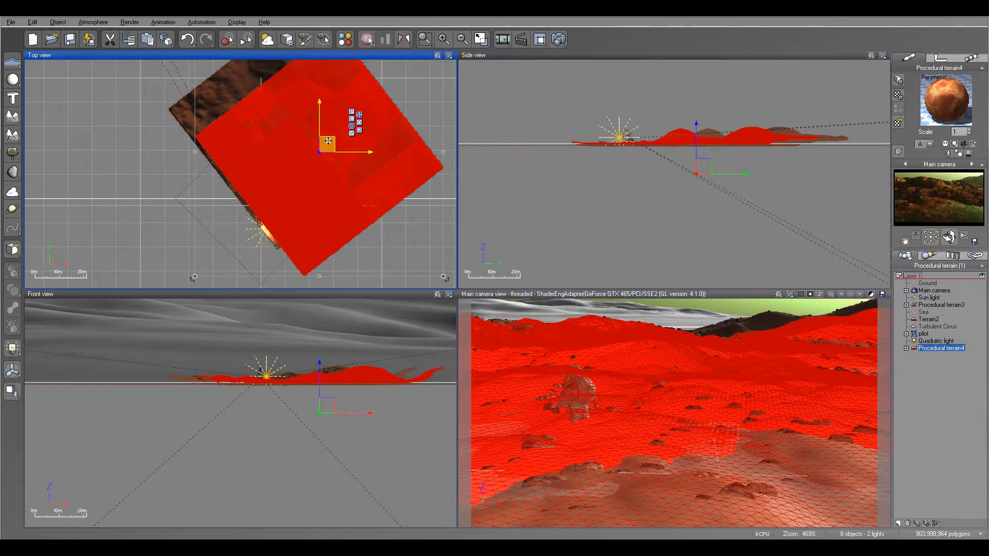
left_click_drag(328, 141, 327, 141)
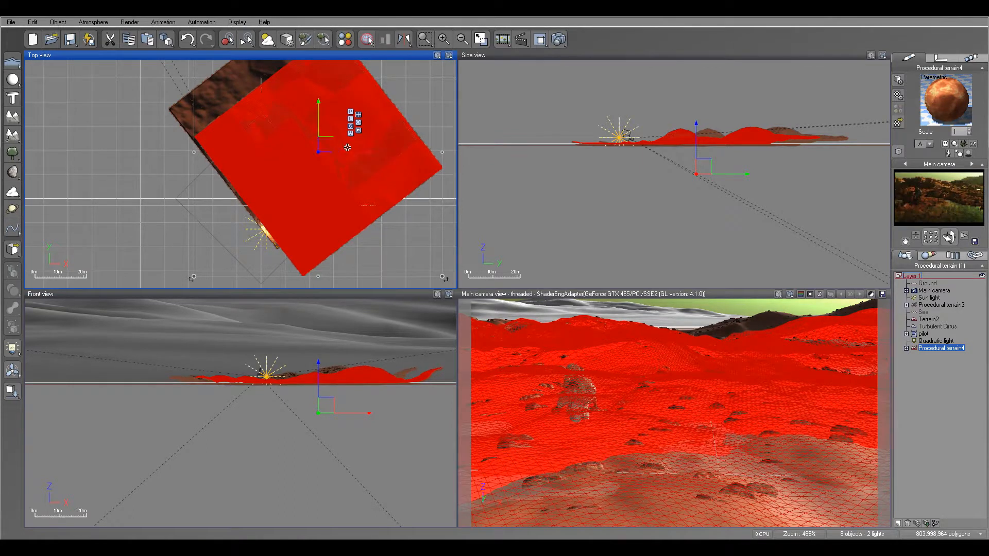
- Fine-tune the position of Procedural terrain4 in the top view, nudging it slightly toward negative X behind the pilot
left_click_drag(321, 148, 317, 149)
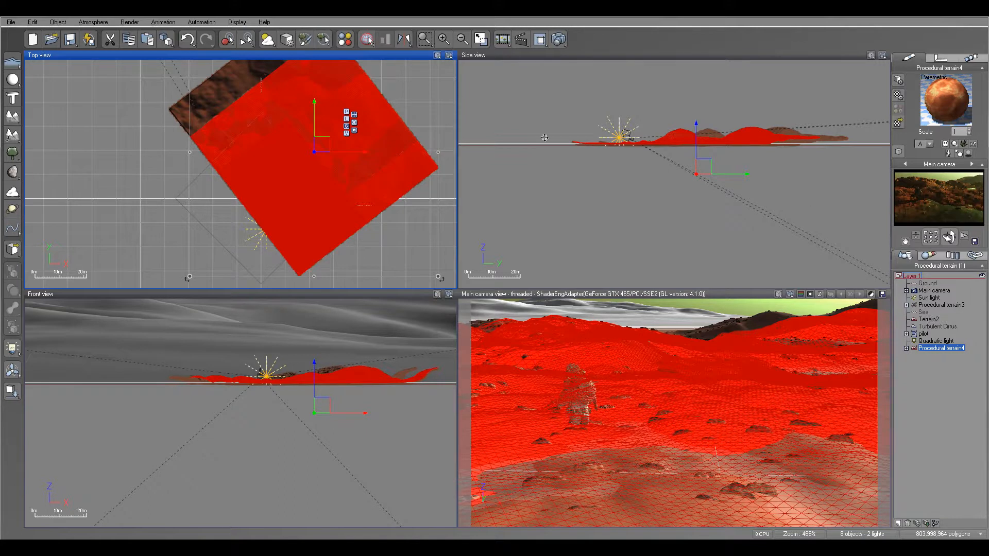
left_click_drag(322, 148, 310, 148)
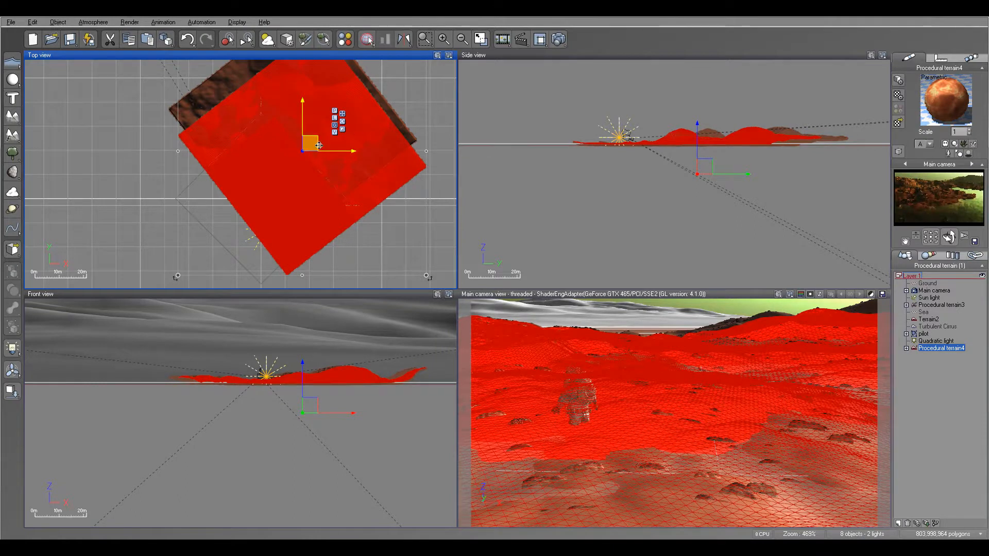
left_click_drag(312, 148, 320, 150)
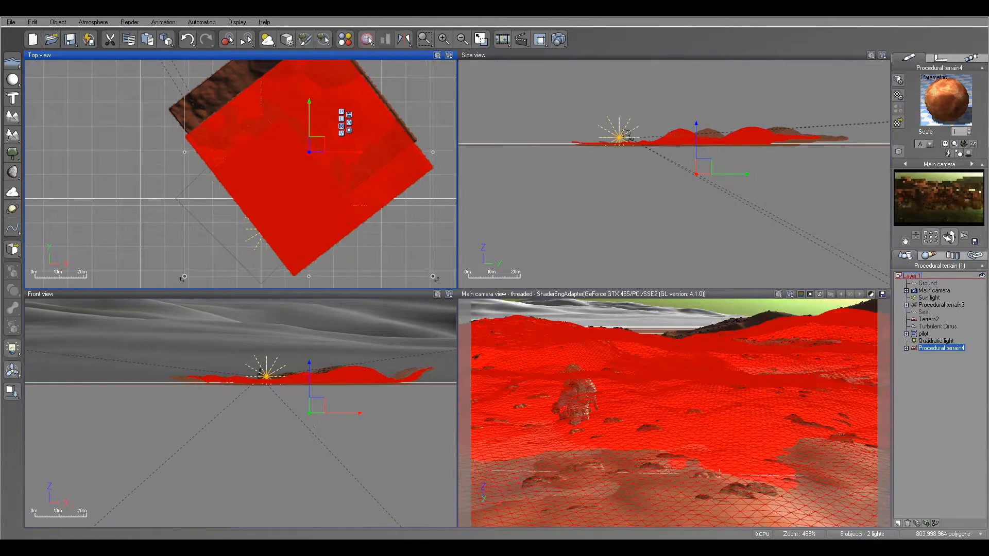
scroll(393, 156, "up", 5)
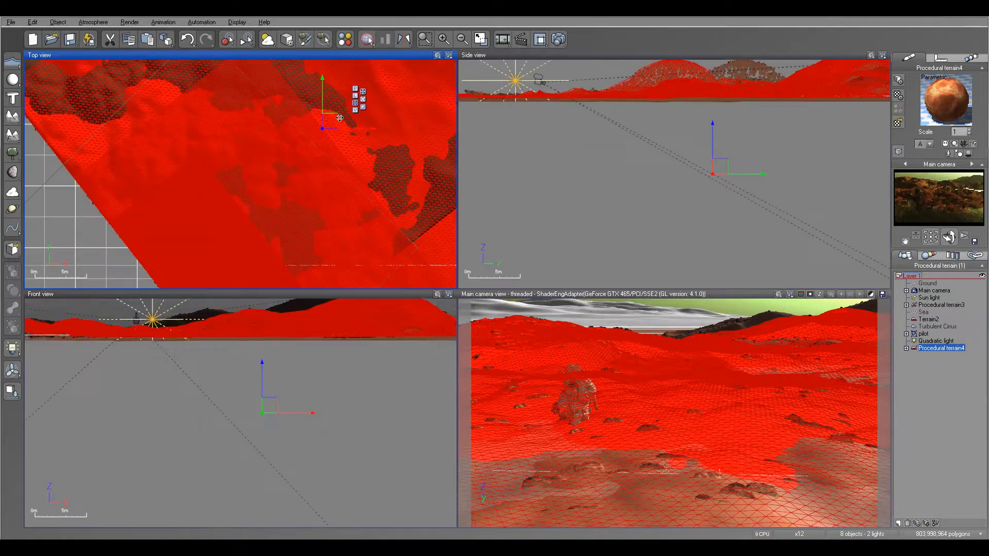
left_click_drag(334, 122, 332, 120)
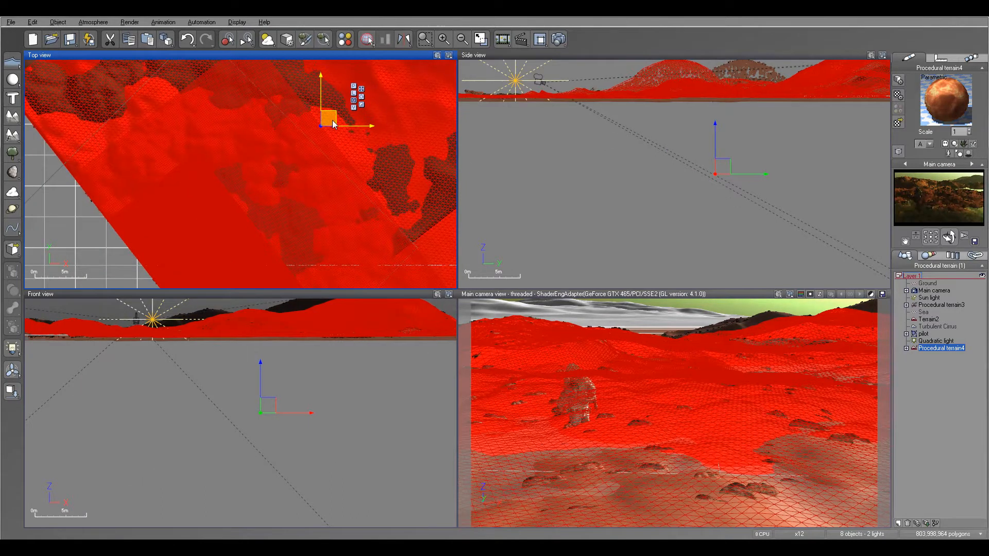
left_click_drag(332, 120, 328, 120)
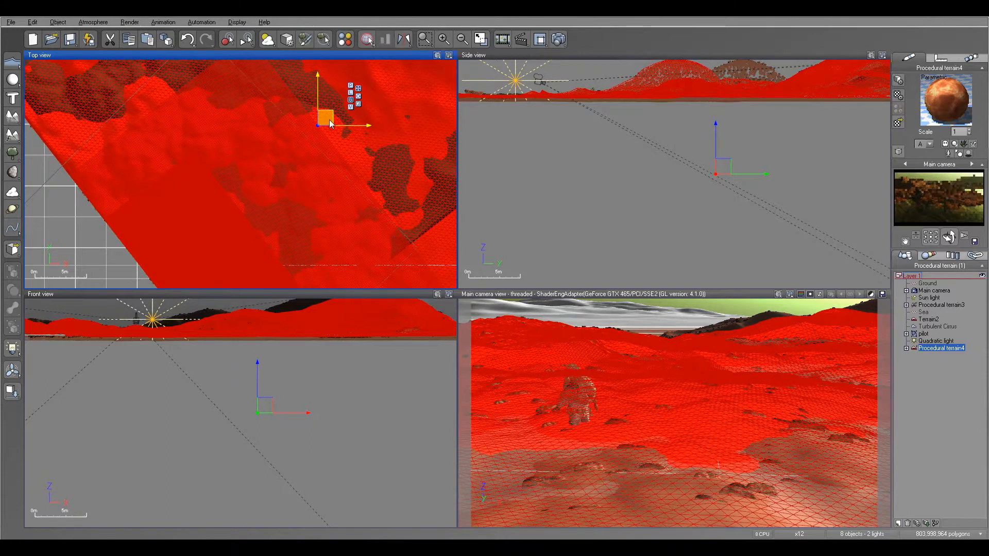
- Move the pilot closer to the main camera, toward positive X and negative Y in the top view
left_click(924, 334)
right_click_drag(380, 216, 410, 121)
scroll(280, 153, "up", 3)
scroll(278, 126, "up", 4)
right_click_drag(279, 124, 313, 272)
right_click_drag(346, 131, 342, 279)
scroll(310, 129, "down", 4)
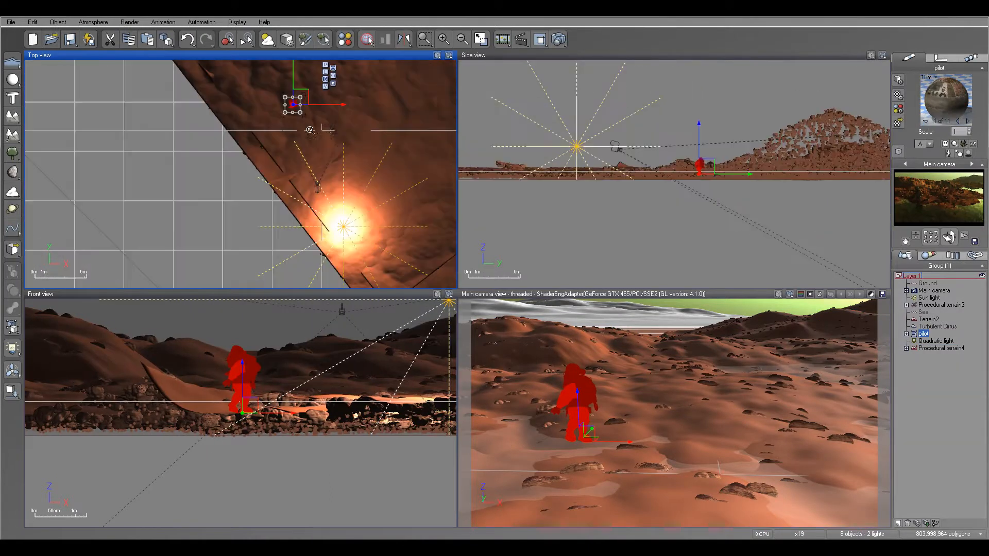
scroll(311, 129, "down", 2)
scroll(335, 131, "up", 4)
right_click_drag(335, 130, 356, 247)
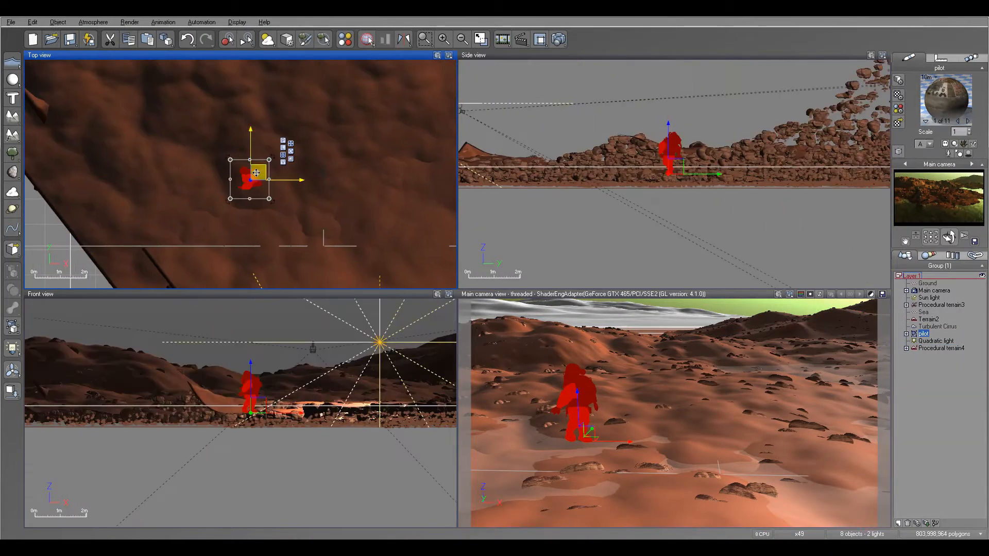
left_click_drag(256, 171, 279, 200)
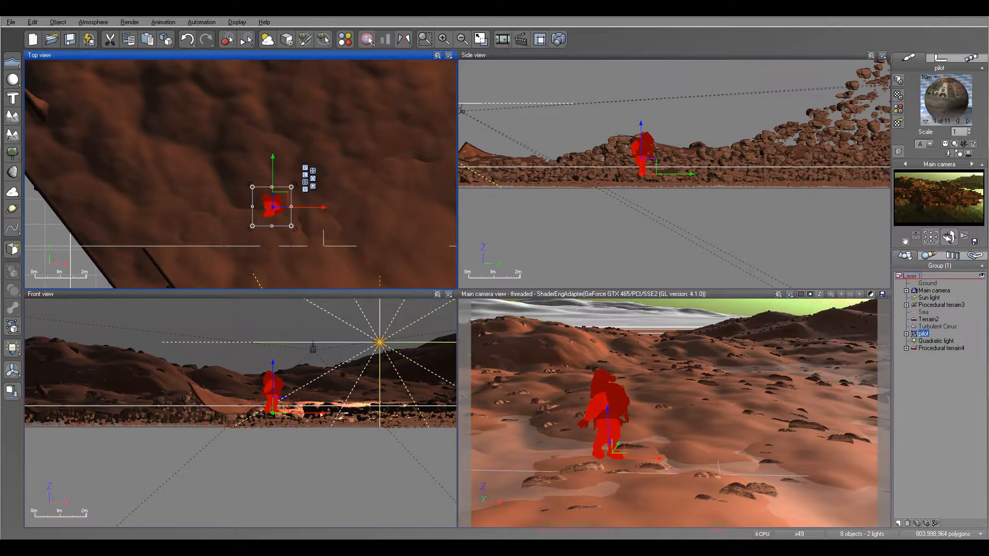
- Test-render the scene with the moved pilot, ignoring the luminous material issue, and review the image
left_click(558, 40)
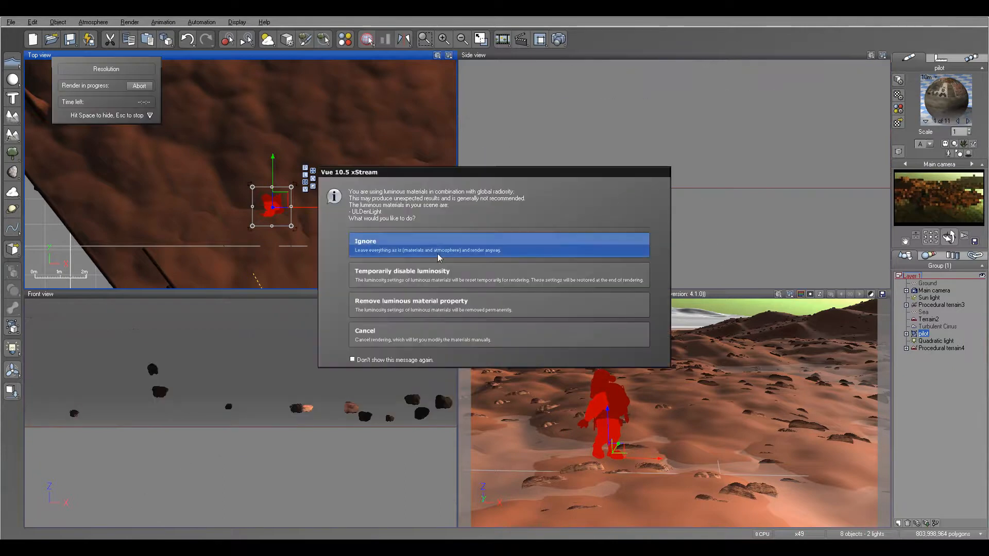
left_click(440, 257)
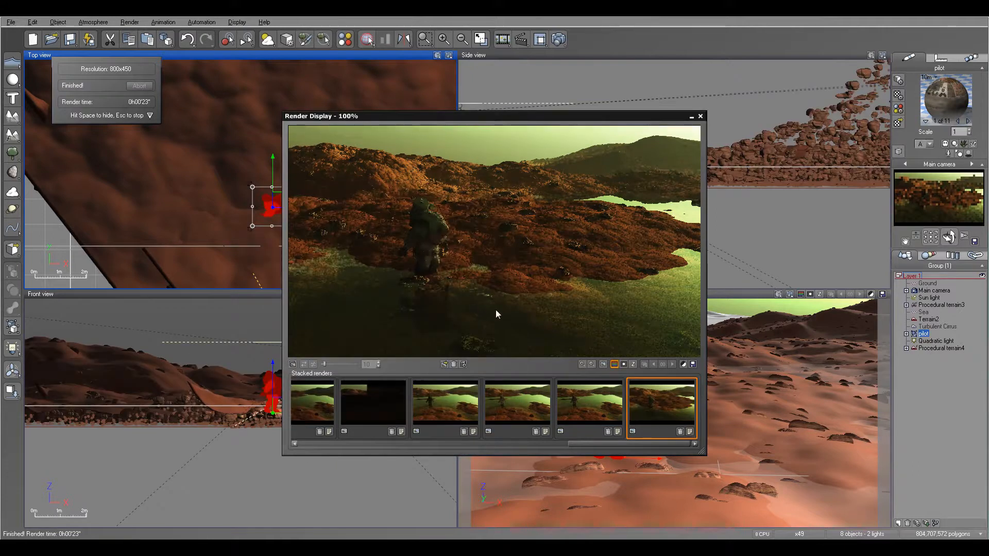
left_click(701, 116)
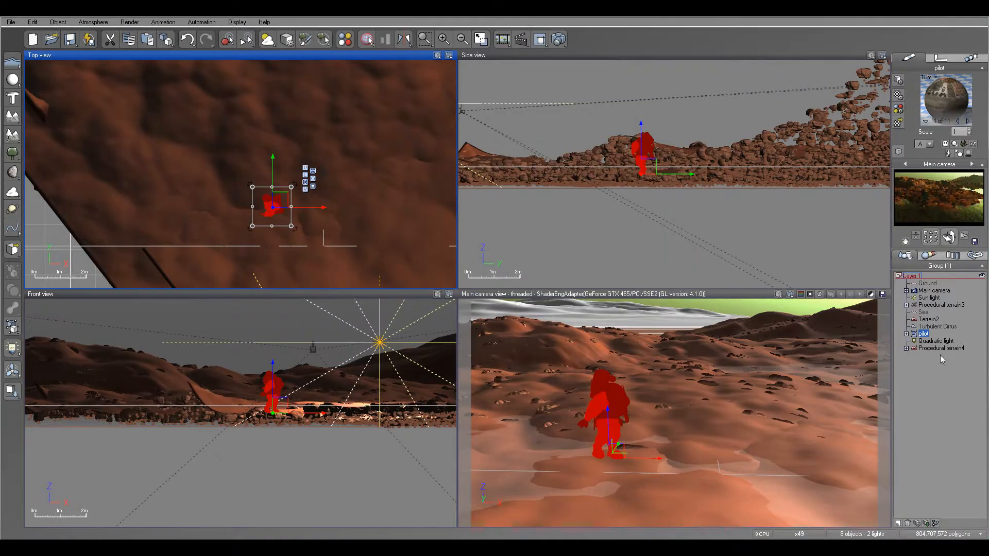
- Delete the original Procedural terrain3 and move the pilot still closer to the main camera, toward positive X
left_click(956, 305)
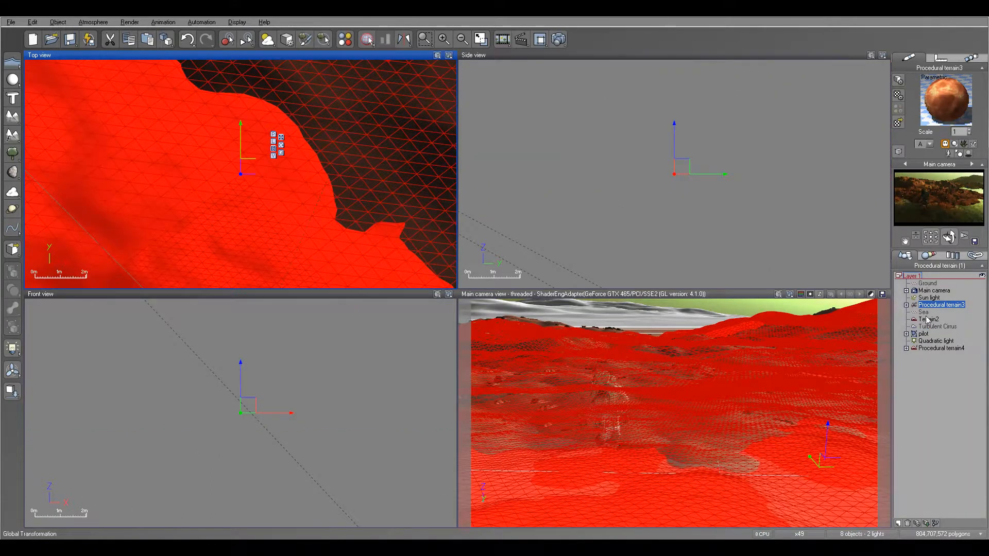
key("Delete")
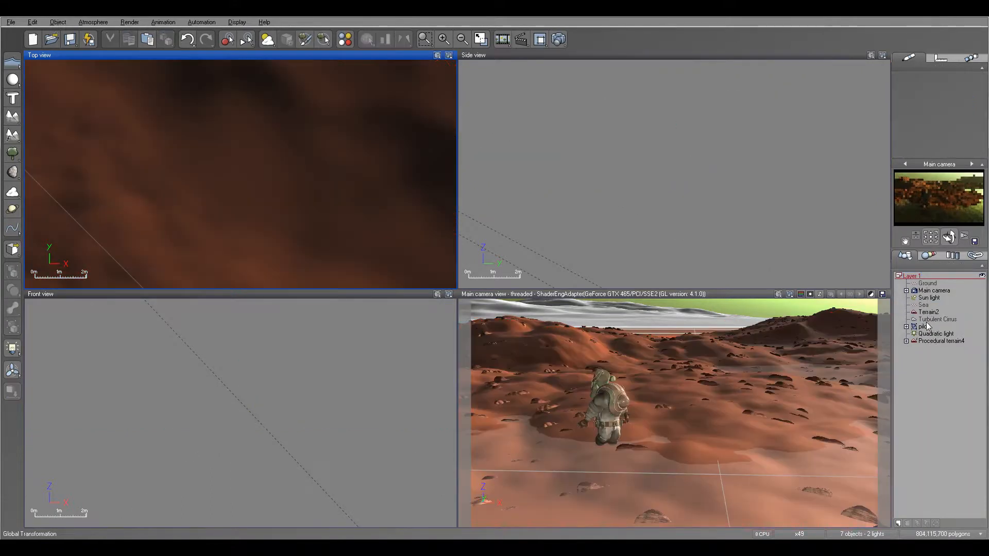
left_click(924, 326)
left_click_drag(235, 174, 266, 197)
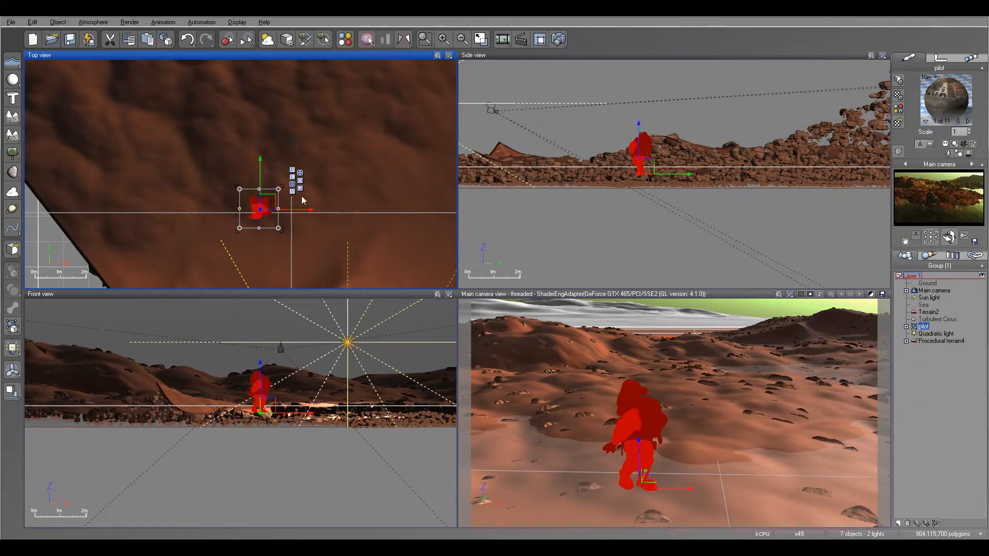
left_click_drag(261, 200, 262, 200)
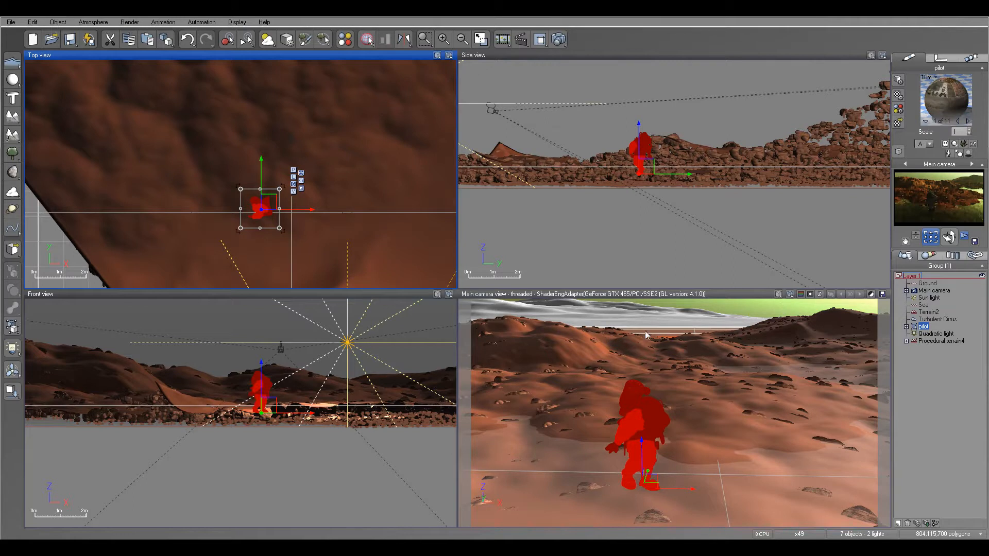
- Scale Terrain2 down and move it closer to the main camera so it spans the background horizon
left_click(928, 312)
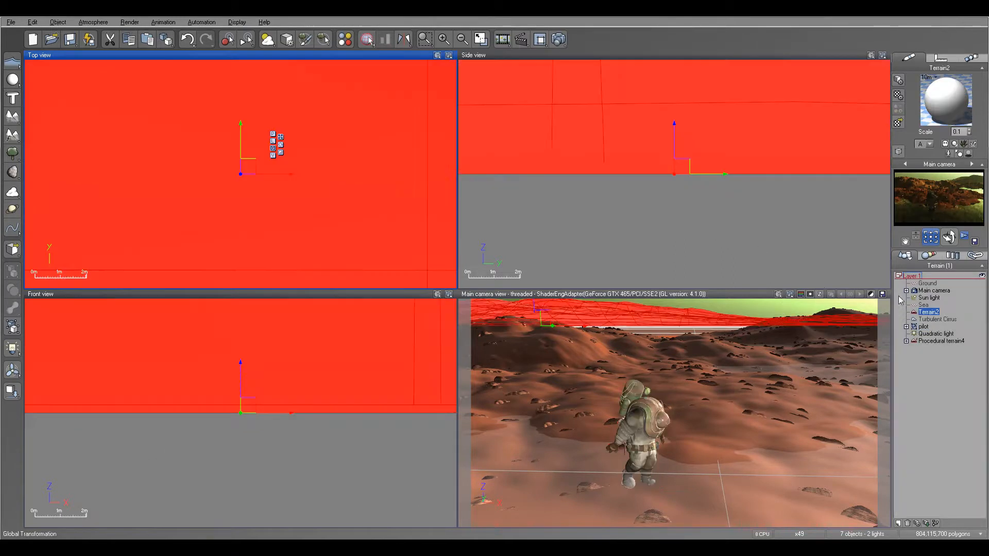
scroll(319, 192, "down", 3)
scroll(318, 192, "down", 12)
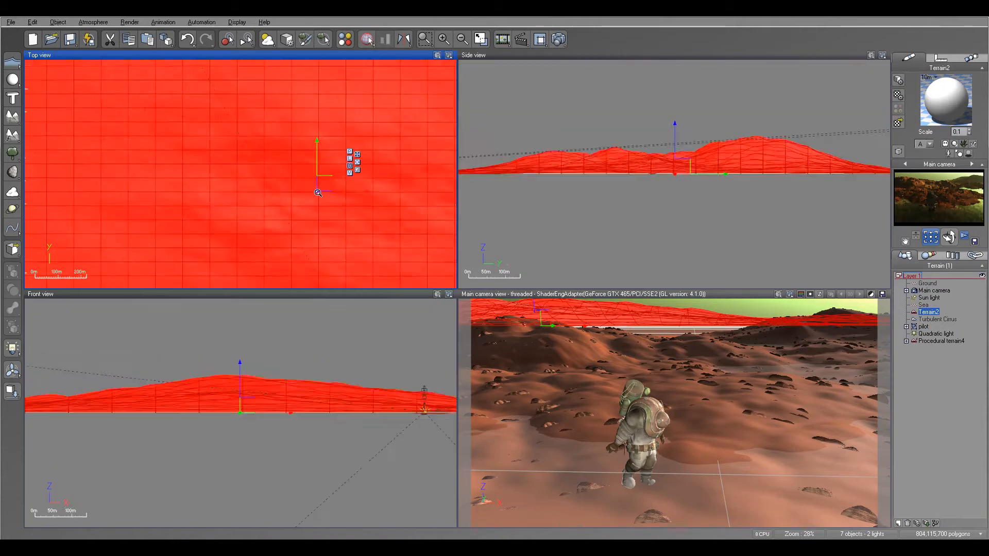
left_click_drag(316, 182, 318, 222)
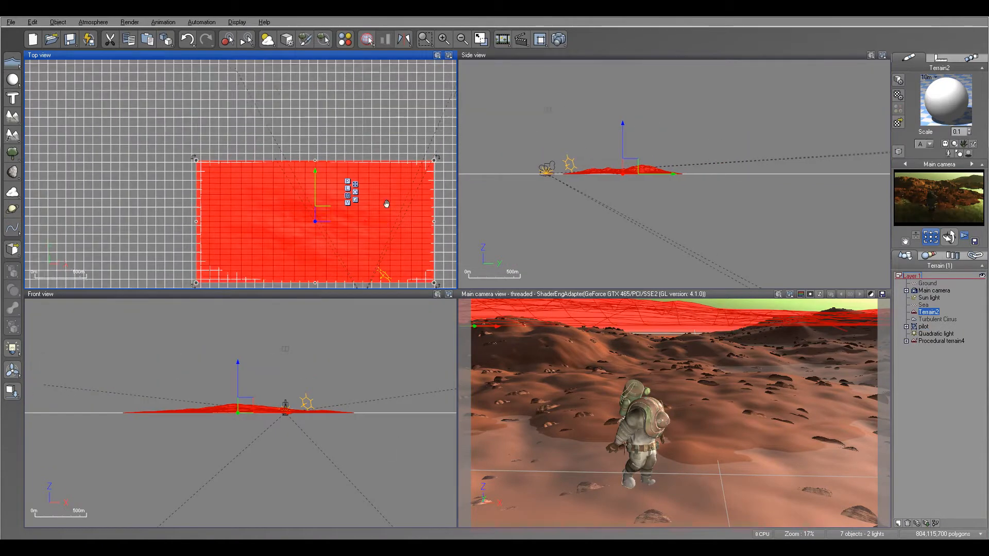
right_click_drag(382, 232, 388, 164)
left_click_drag(326, 151, 330, 156)
left_click_drag(444, 105, 335, 158)
left_click_drag(282, 186, 343, 187)
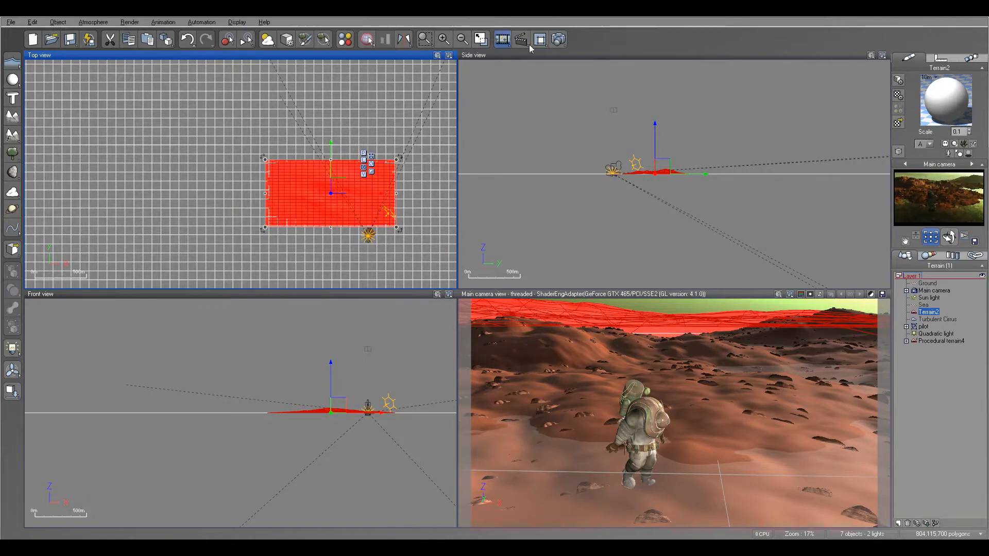
- Render the full scene again with the adjusted background terrain, leaving the luminous material as is, and review it
left_click(558, 39)
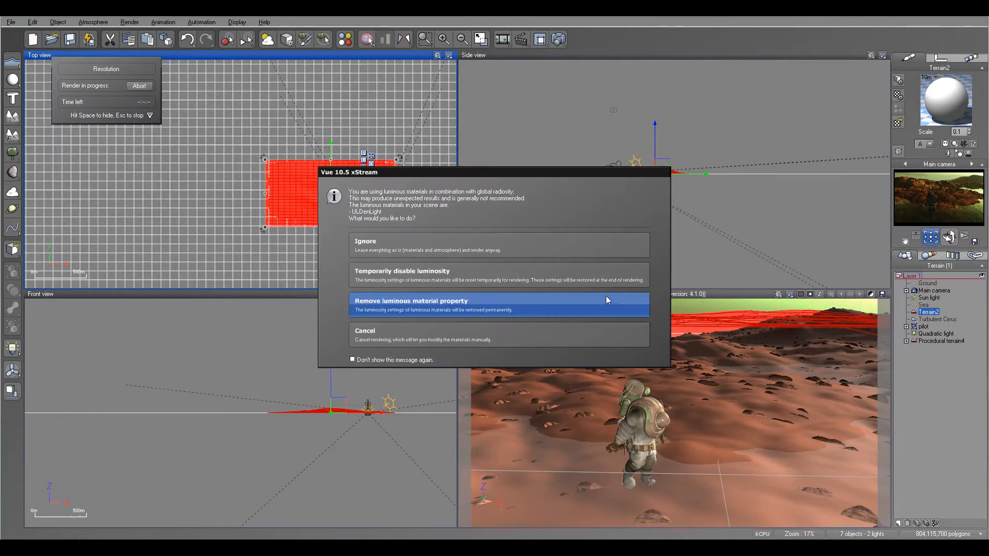
left_click(471, 247)
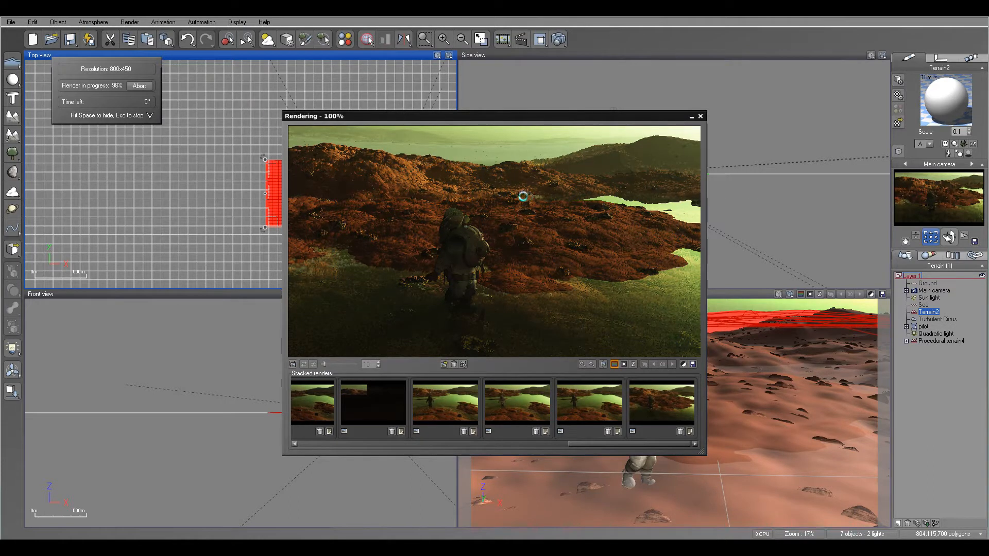
left_click(513, 399)
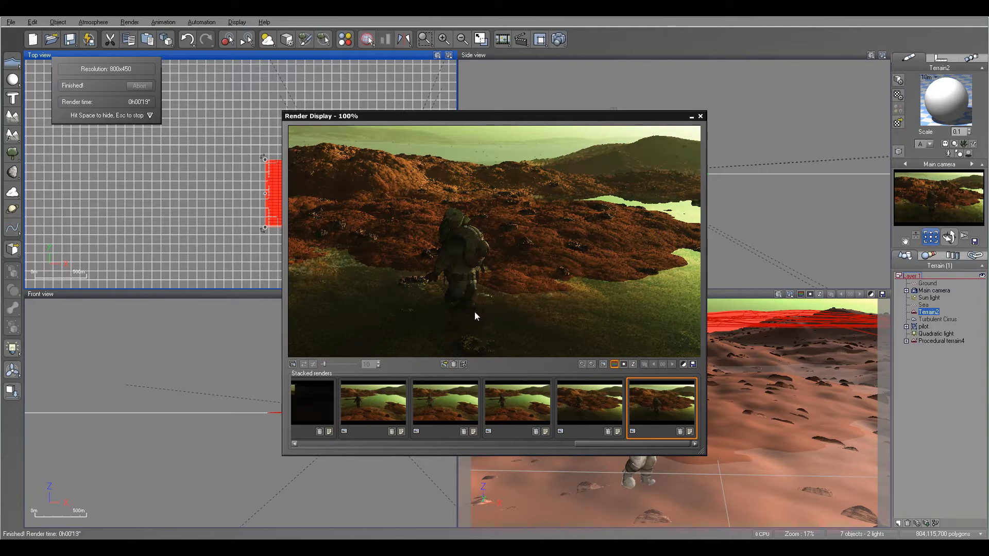
left_click(701, 117)
- Select a render area around the pilot's feet in the camera view and test-render it, ignoring the luminous material issue
right_click(678, 424)
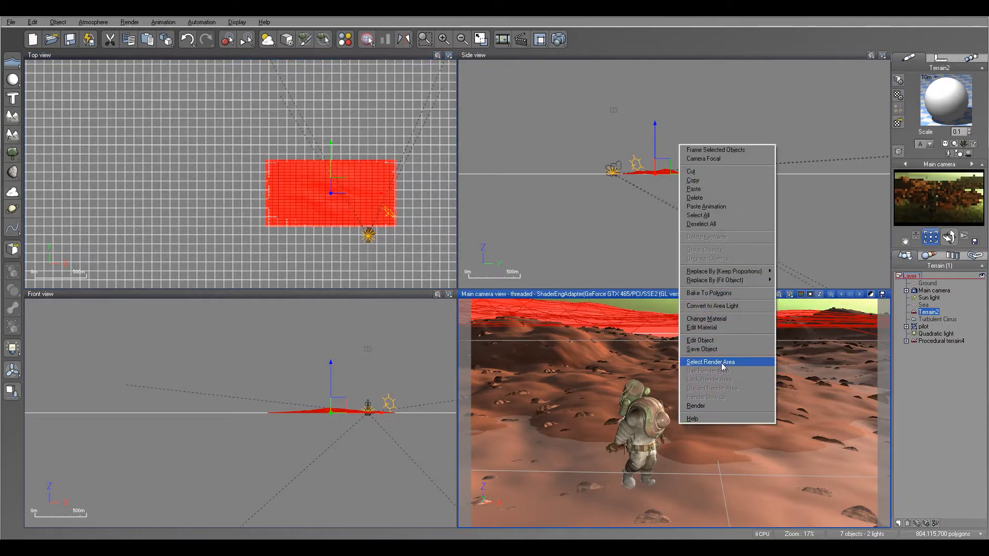
left_click(722, 363)
left_click_drag(612, 463, 684, 500)
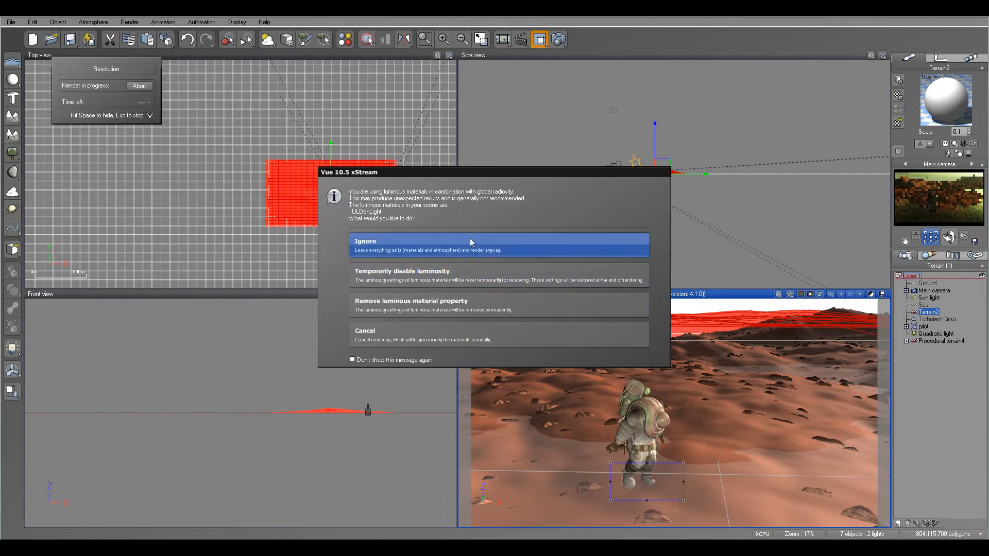
left_click(472, 240)
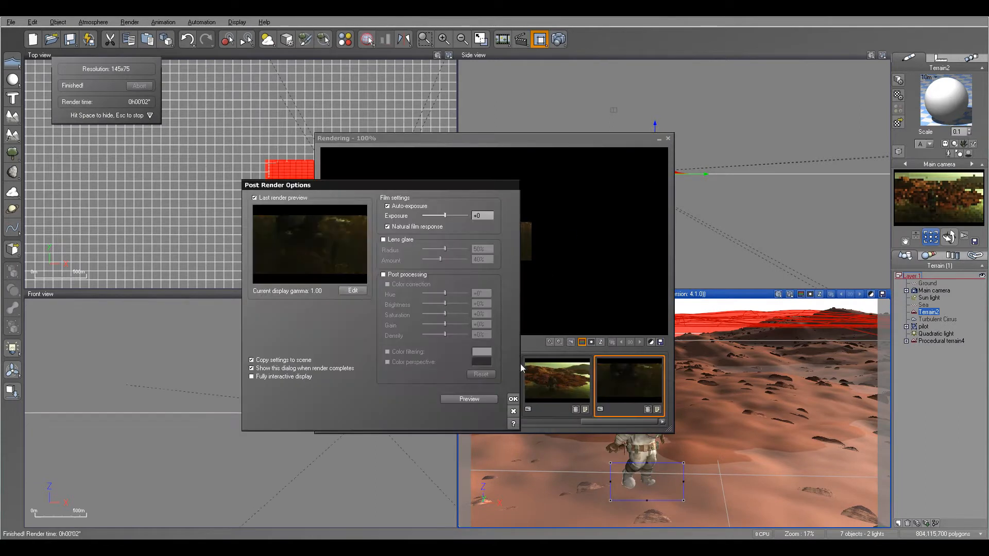
left_click(513, 399)
key("space")
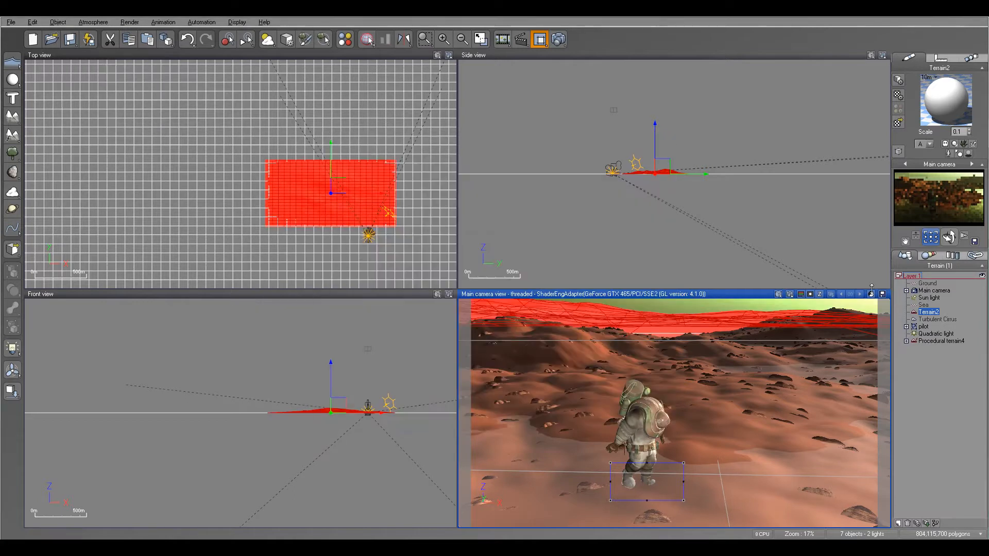
- Examine how the pilot's feet sit on the ground up close in the side view
left_click(923, 326)
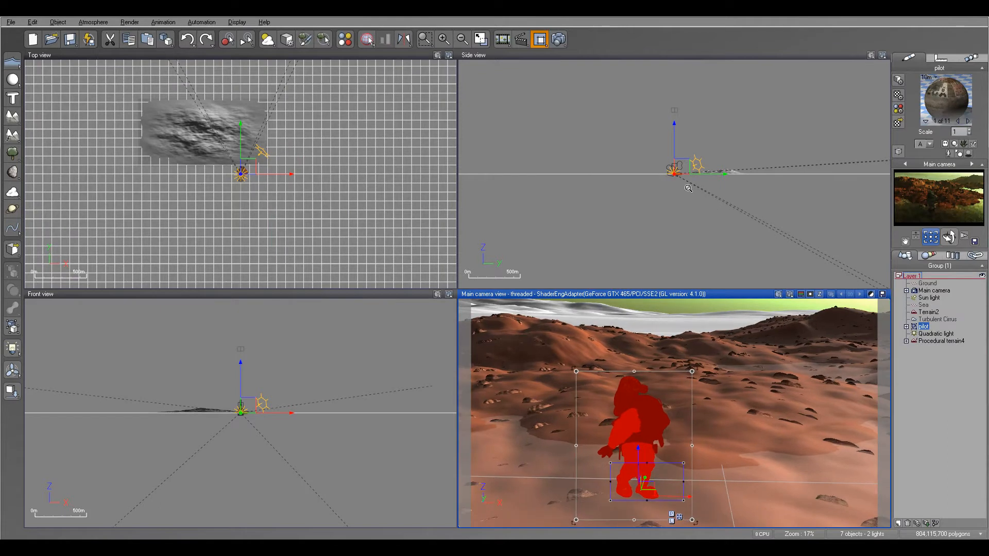
right_click_drag(681, 181, 685, 199)
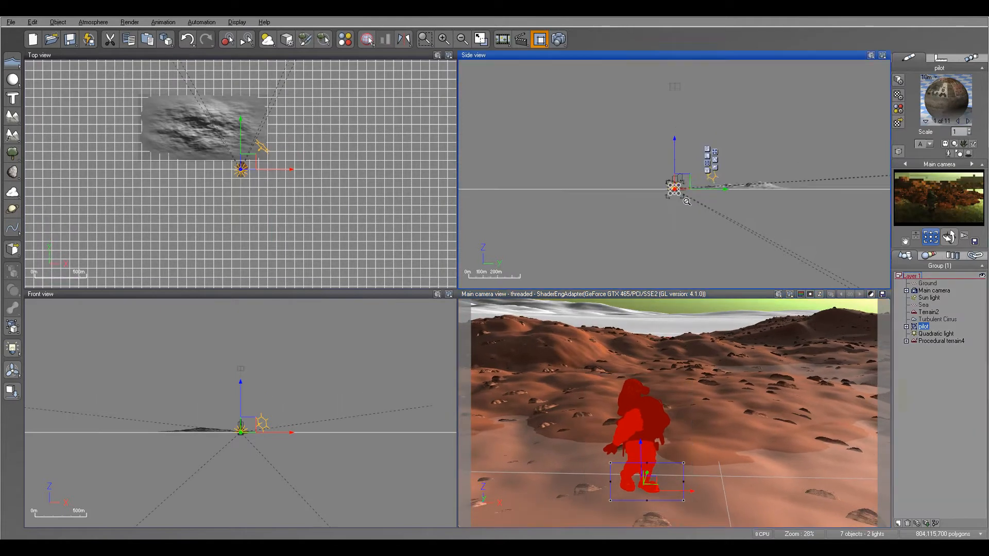
scroll(684, 199, "up", 8)
scroll(672, 213, "up", 5)
right_click_drag(588, 142, 603, 329)
scroll(672, 212, "up", 5)
right_click_drag(833, 148, 678, 178)
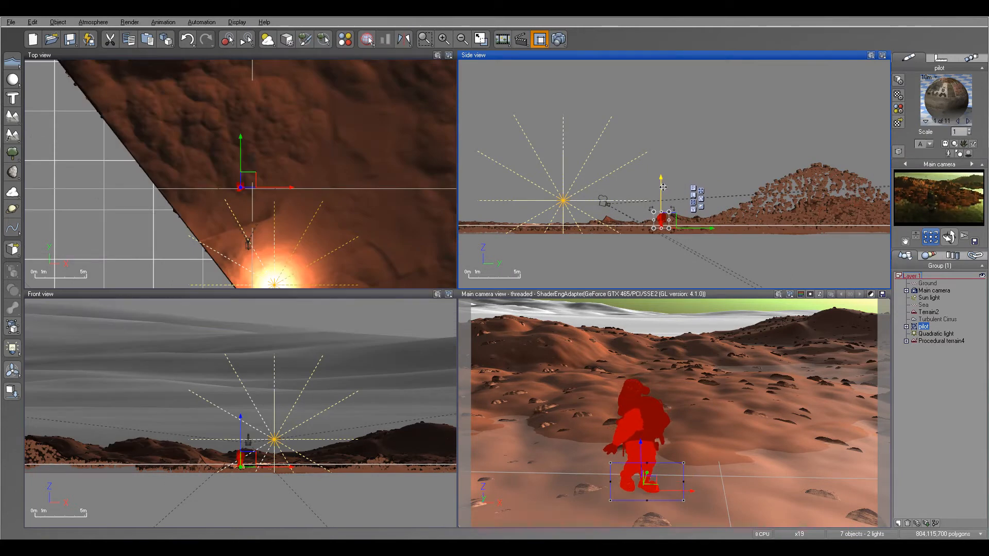
- Re-render the area around the pilot's feet with the luminous material left as is, and discard the render area
left_click(559, 40)
left_click(609, 259)
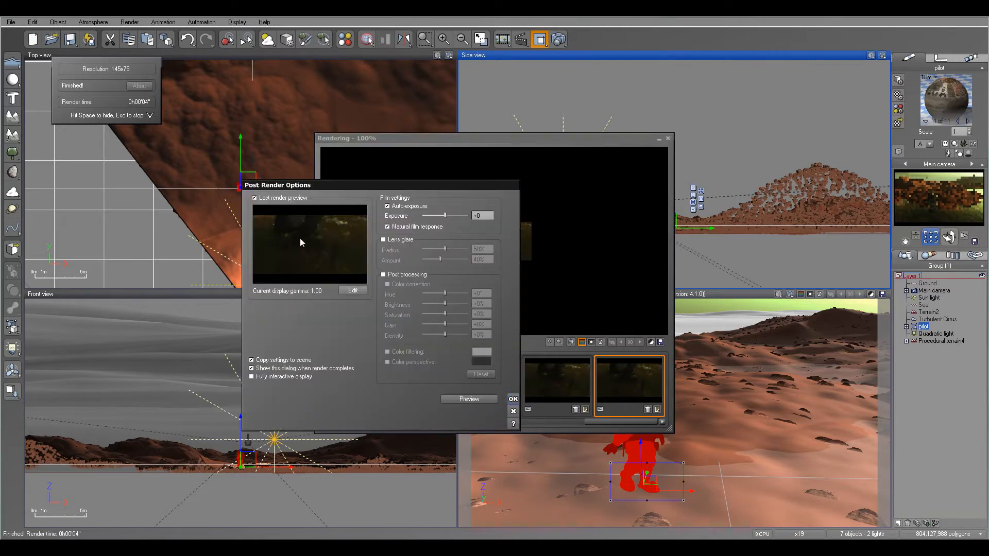
left_click(513, 399)
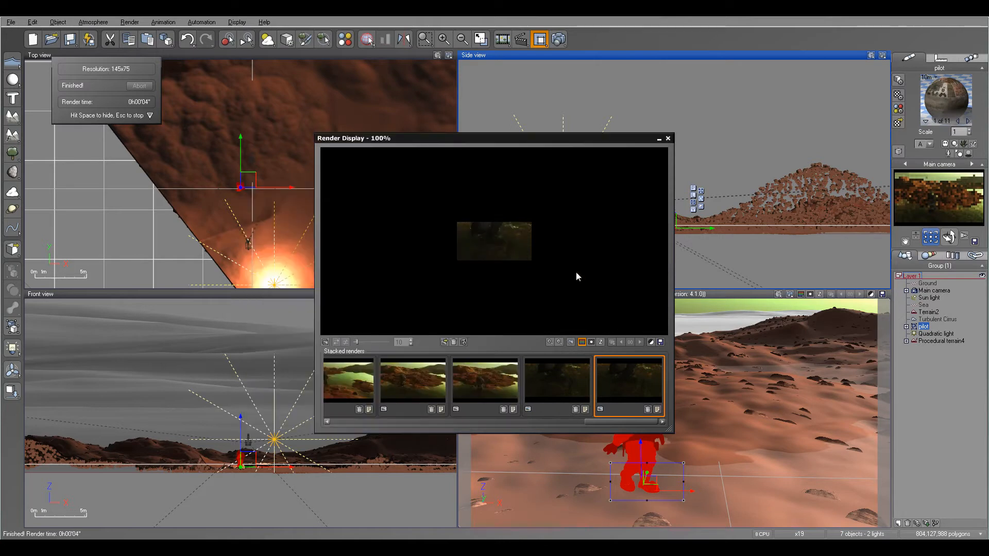
left_click(667, 139)
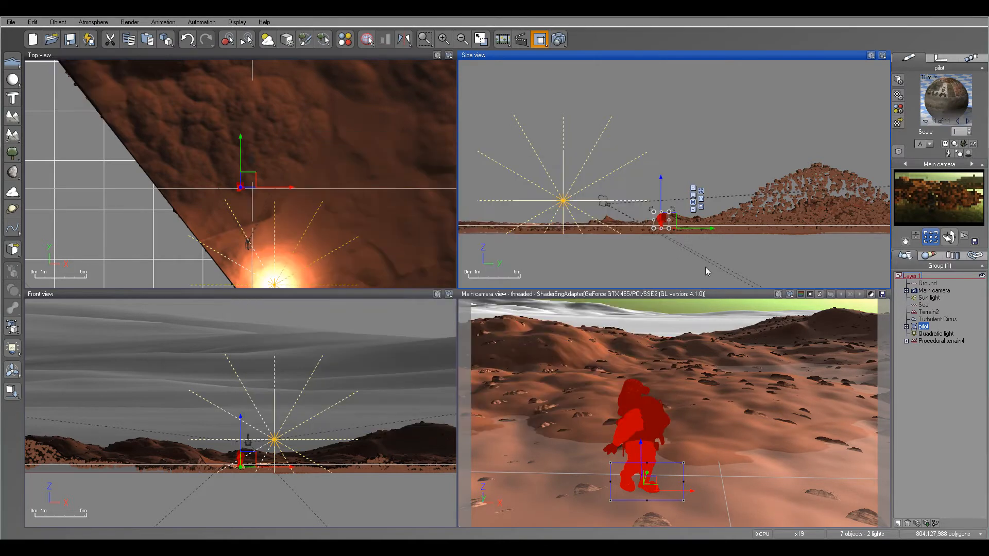
right_click(693, 431)
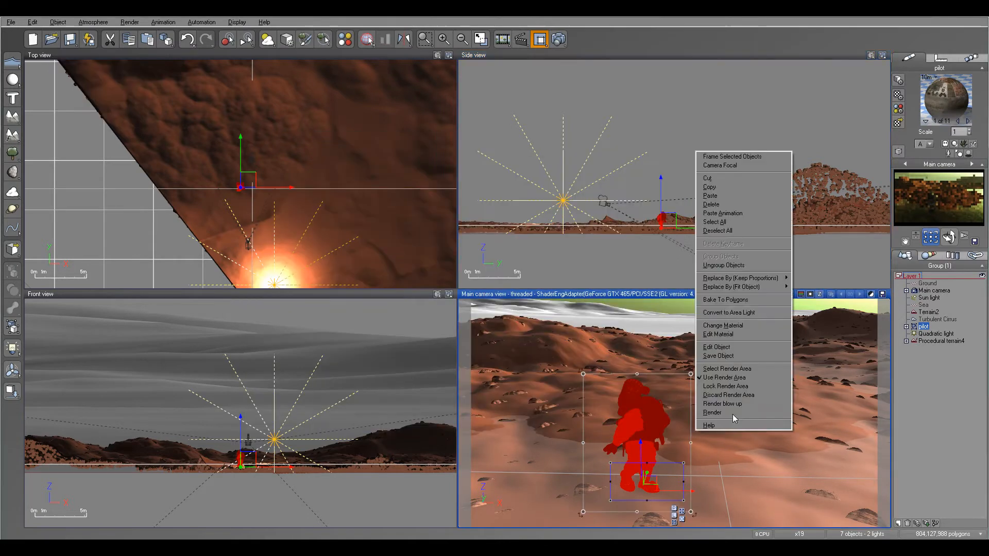
left_click(761, 396)
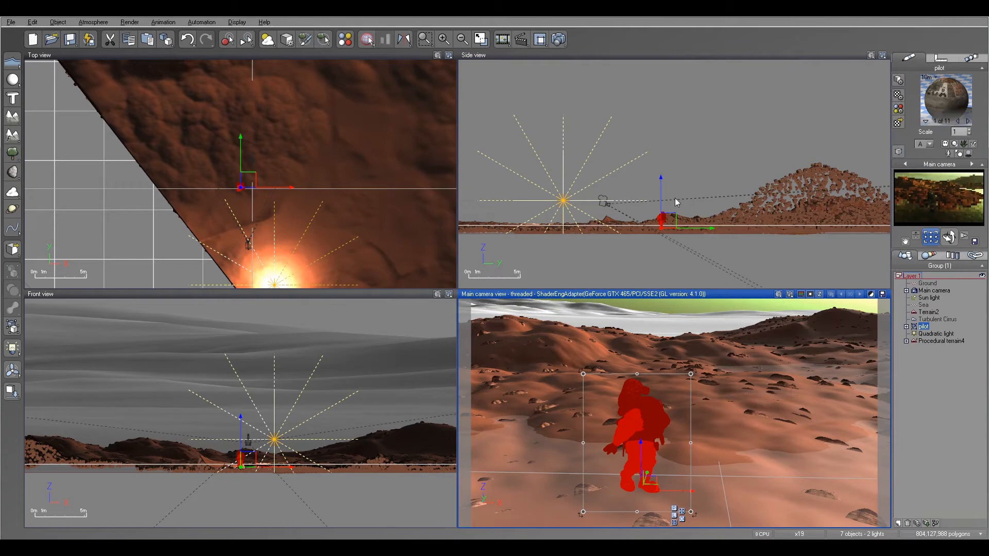
- Raise the pilot slightly in the side view so its feet rest on the ground
right_click_drag(672, 228, 681, 225)
scroll(681, 225, "up", 6)
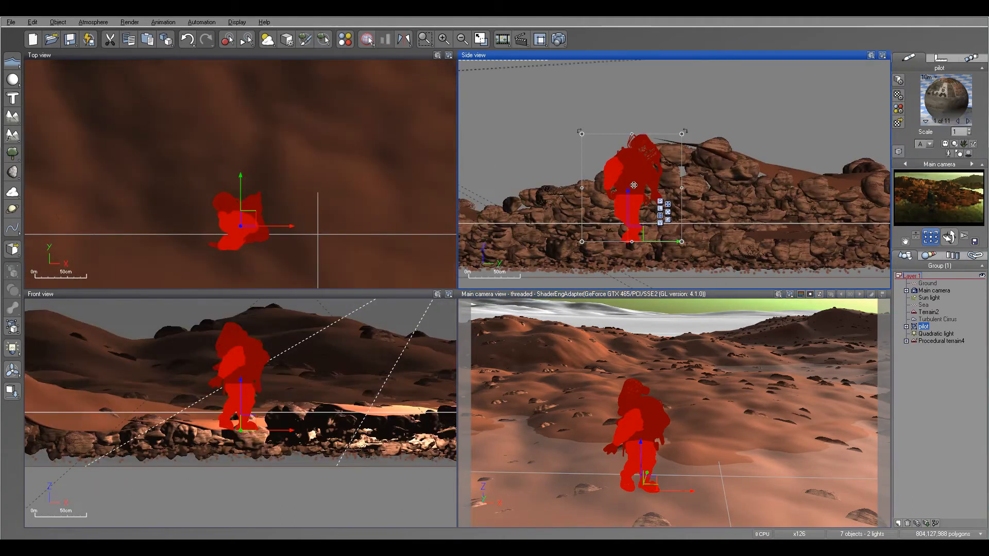
left_click_drag(628, 206, 628, 204)
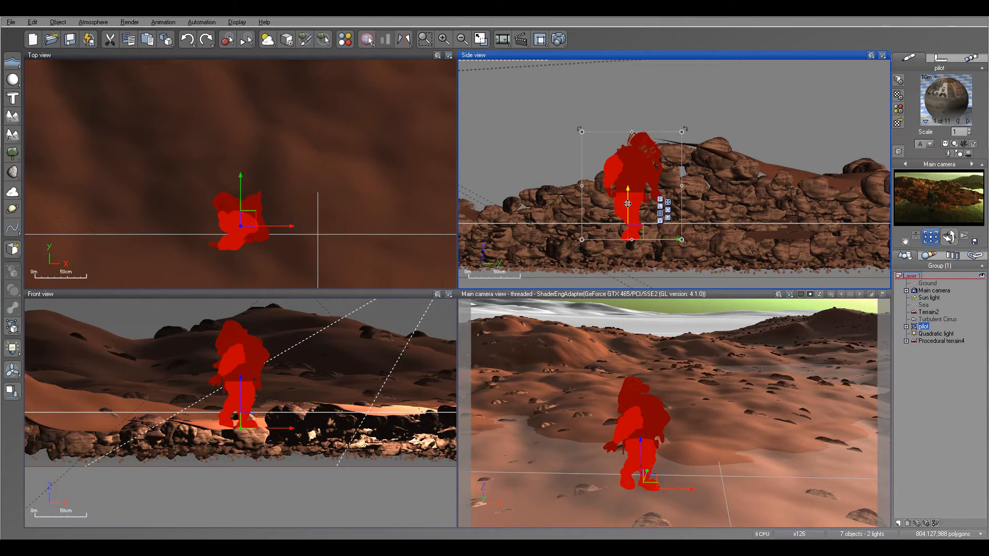
- Shift the pilot slightly toward the camera in the top view and scale it down a little in the side view
right_click_drag(729, 191, 815, 186)
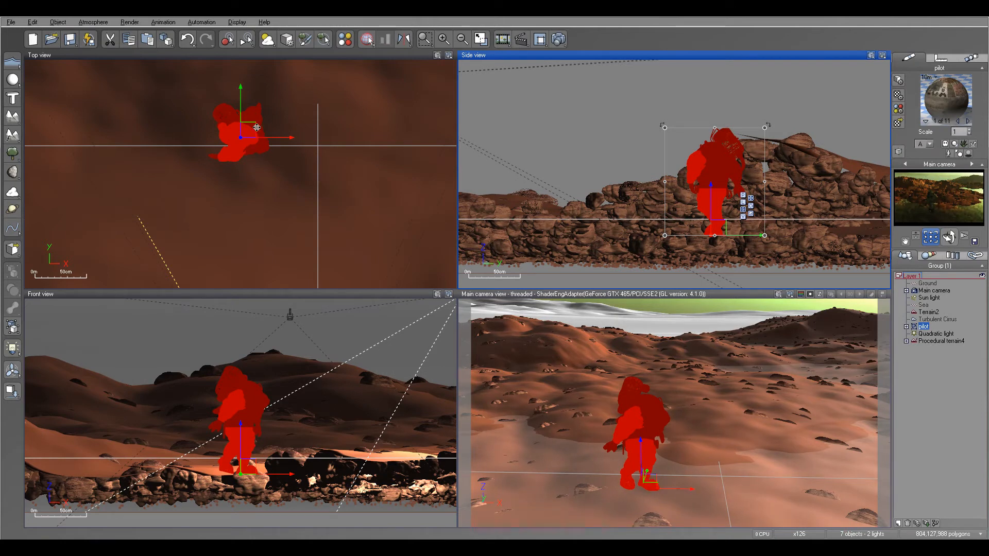
left_click_drag(244, 132, 243, 136)
left_click_drag(757, 128, 761, 140)
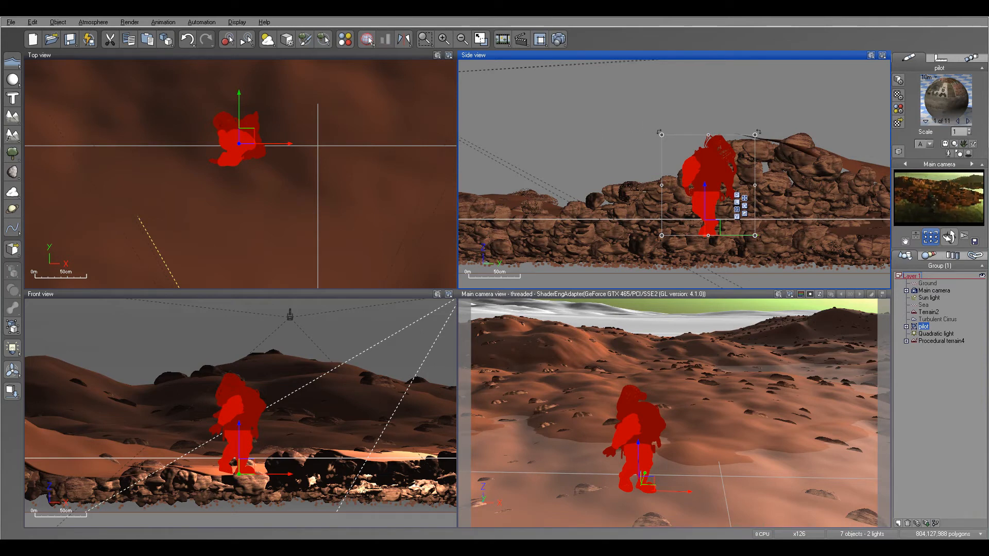
- Set the render options to Final quality at 1600x900 and start the full render, leaving the luminous material as is
left_click(559, 39)
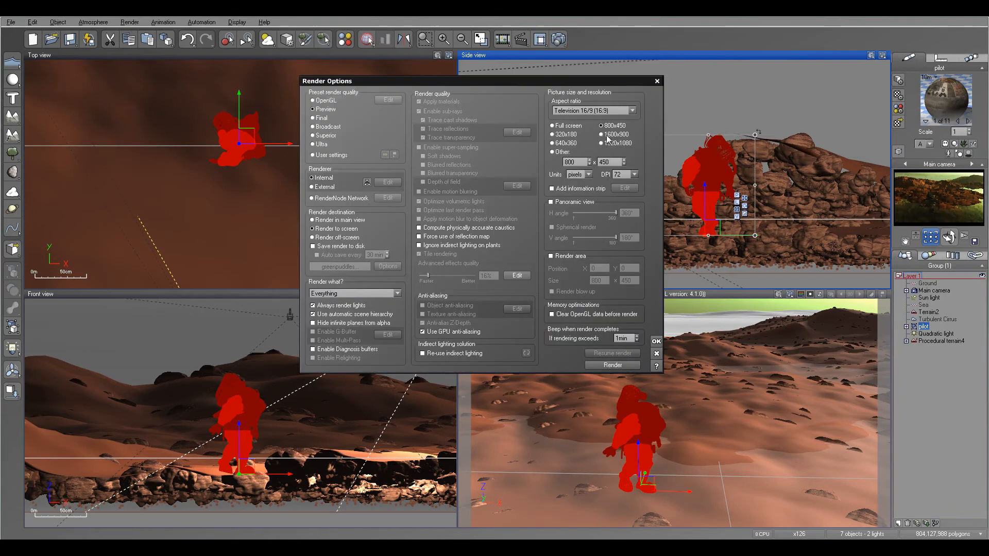
left_click(318, 120)
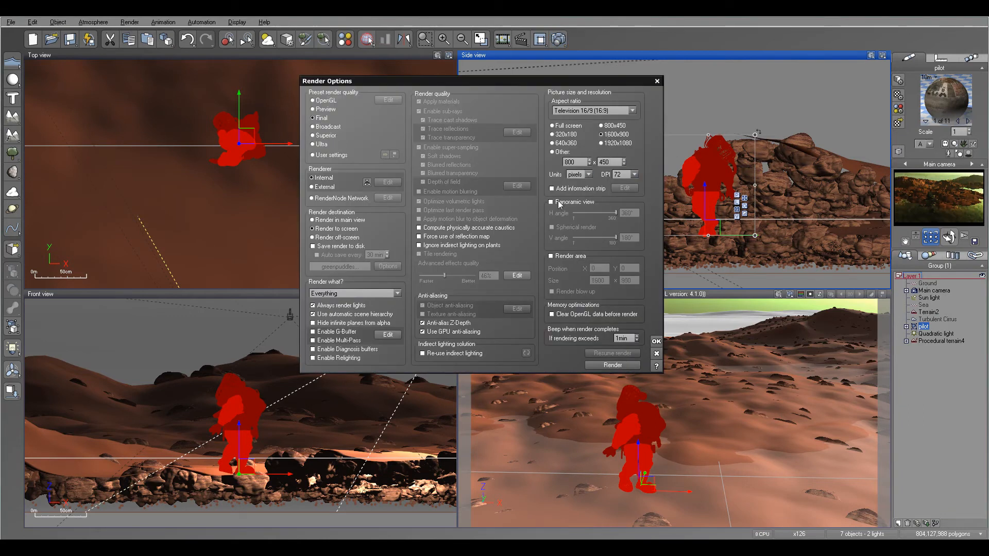
left_click(656, 341)
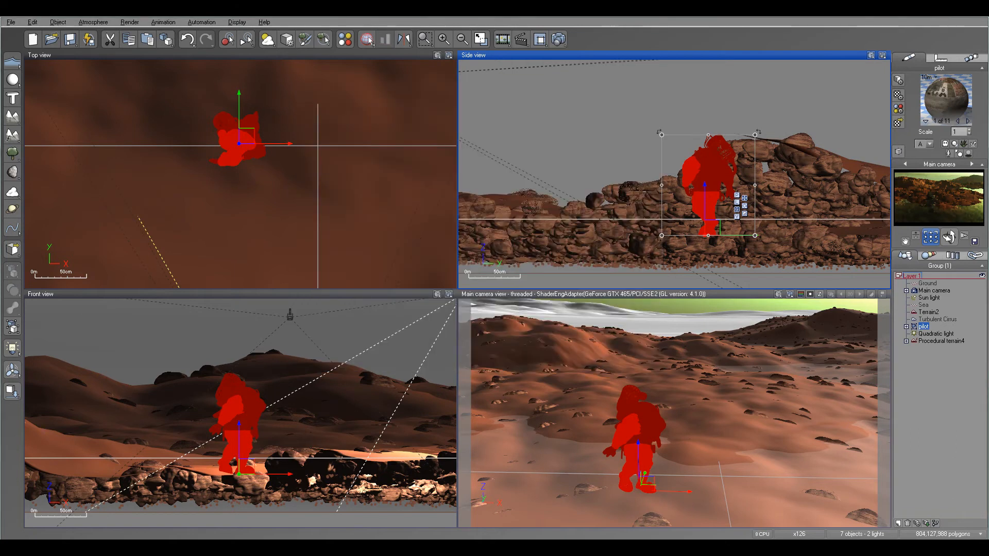
left_click(558, 40)
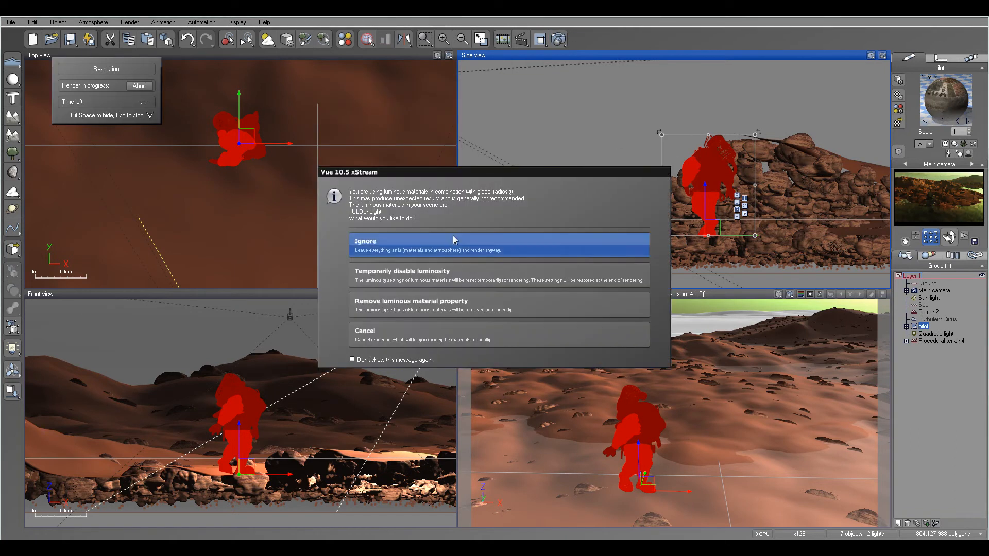
left_click(453, 238)
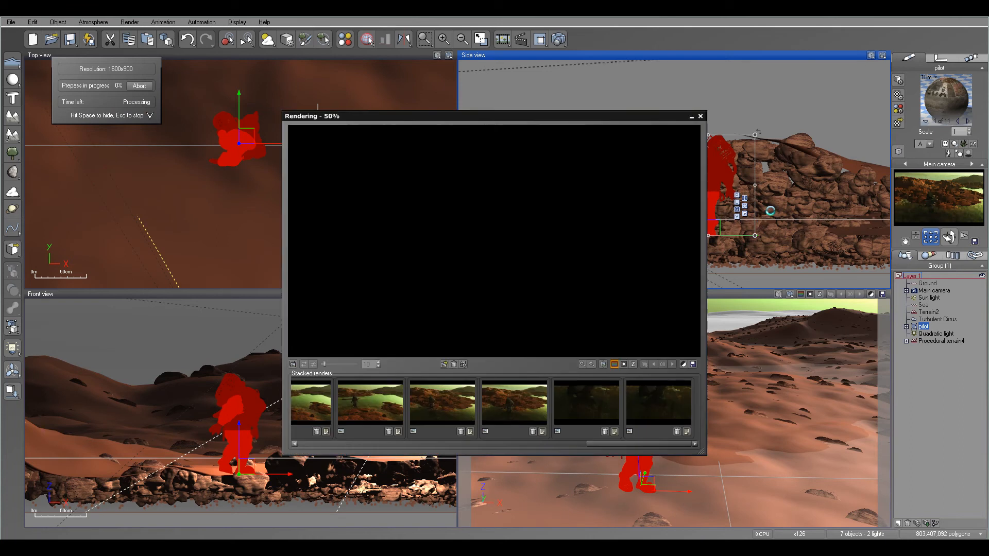